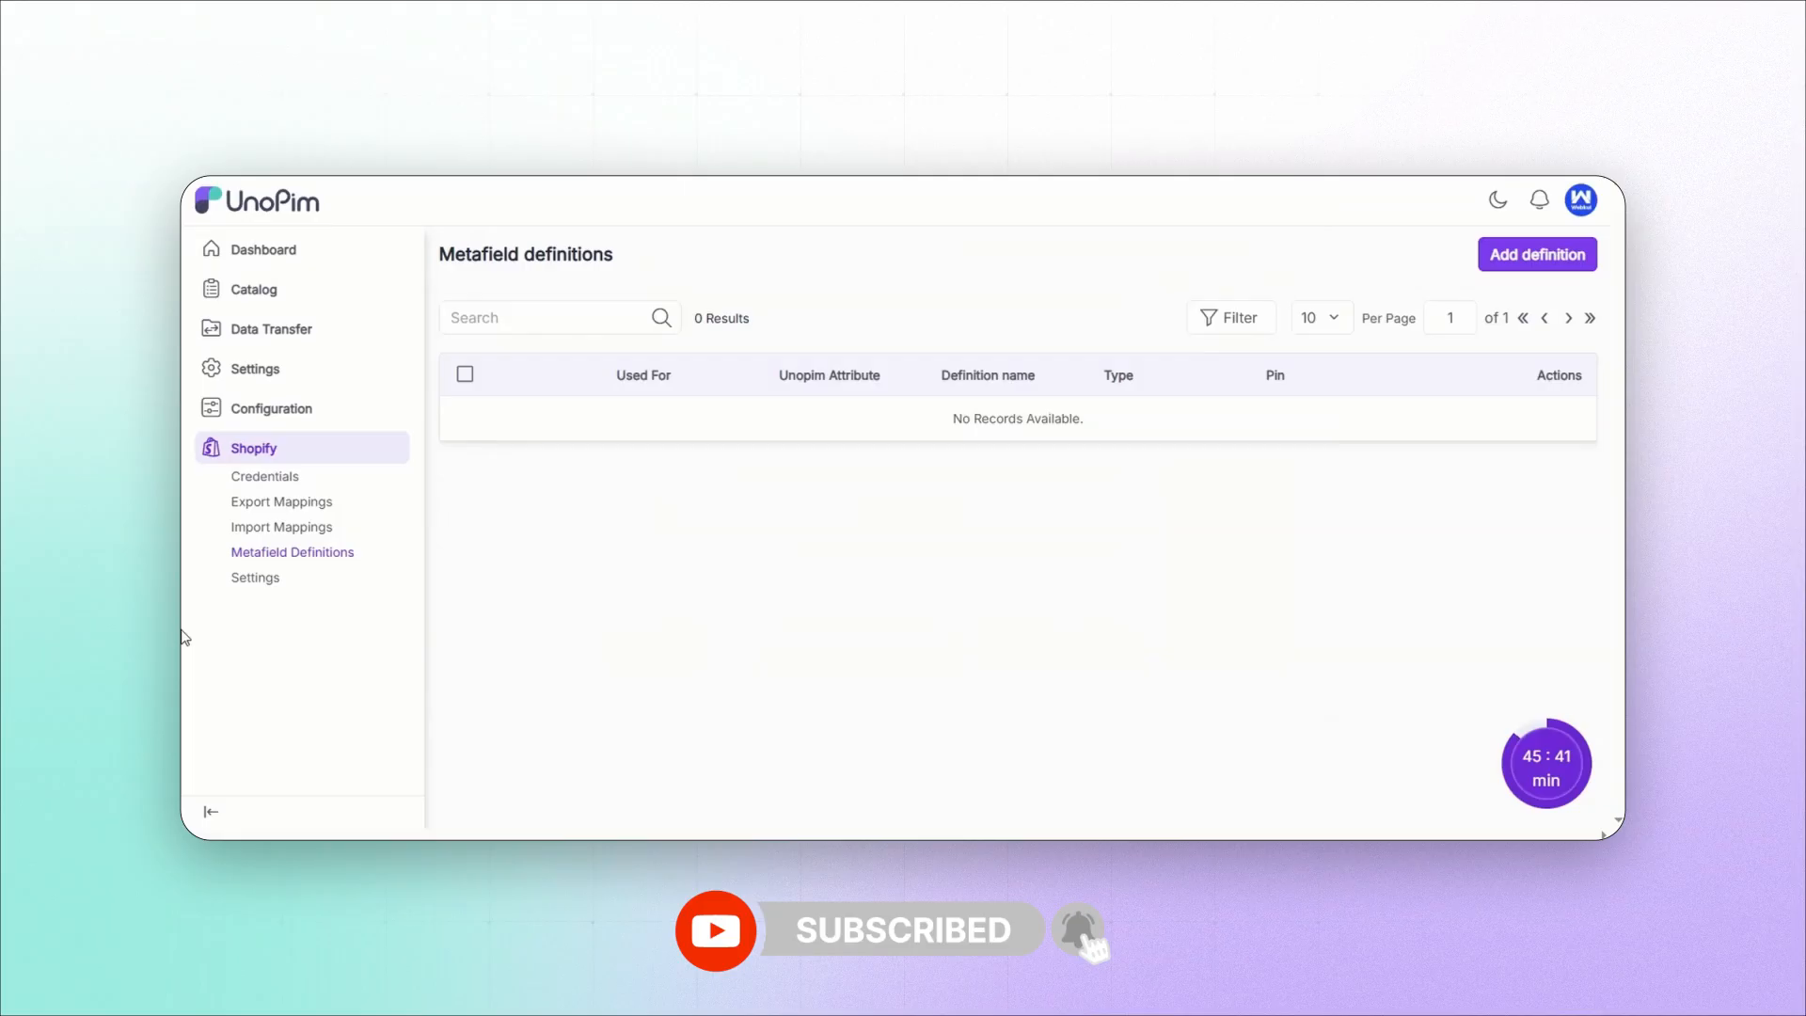
Step: Open the Shopify metafield definitions and start adding a new definition
{"action": "left_click", "coordinate": [249, 452]}
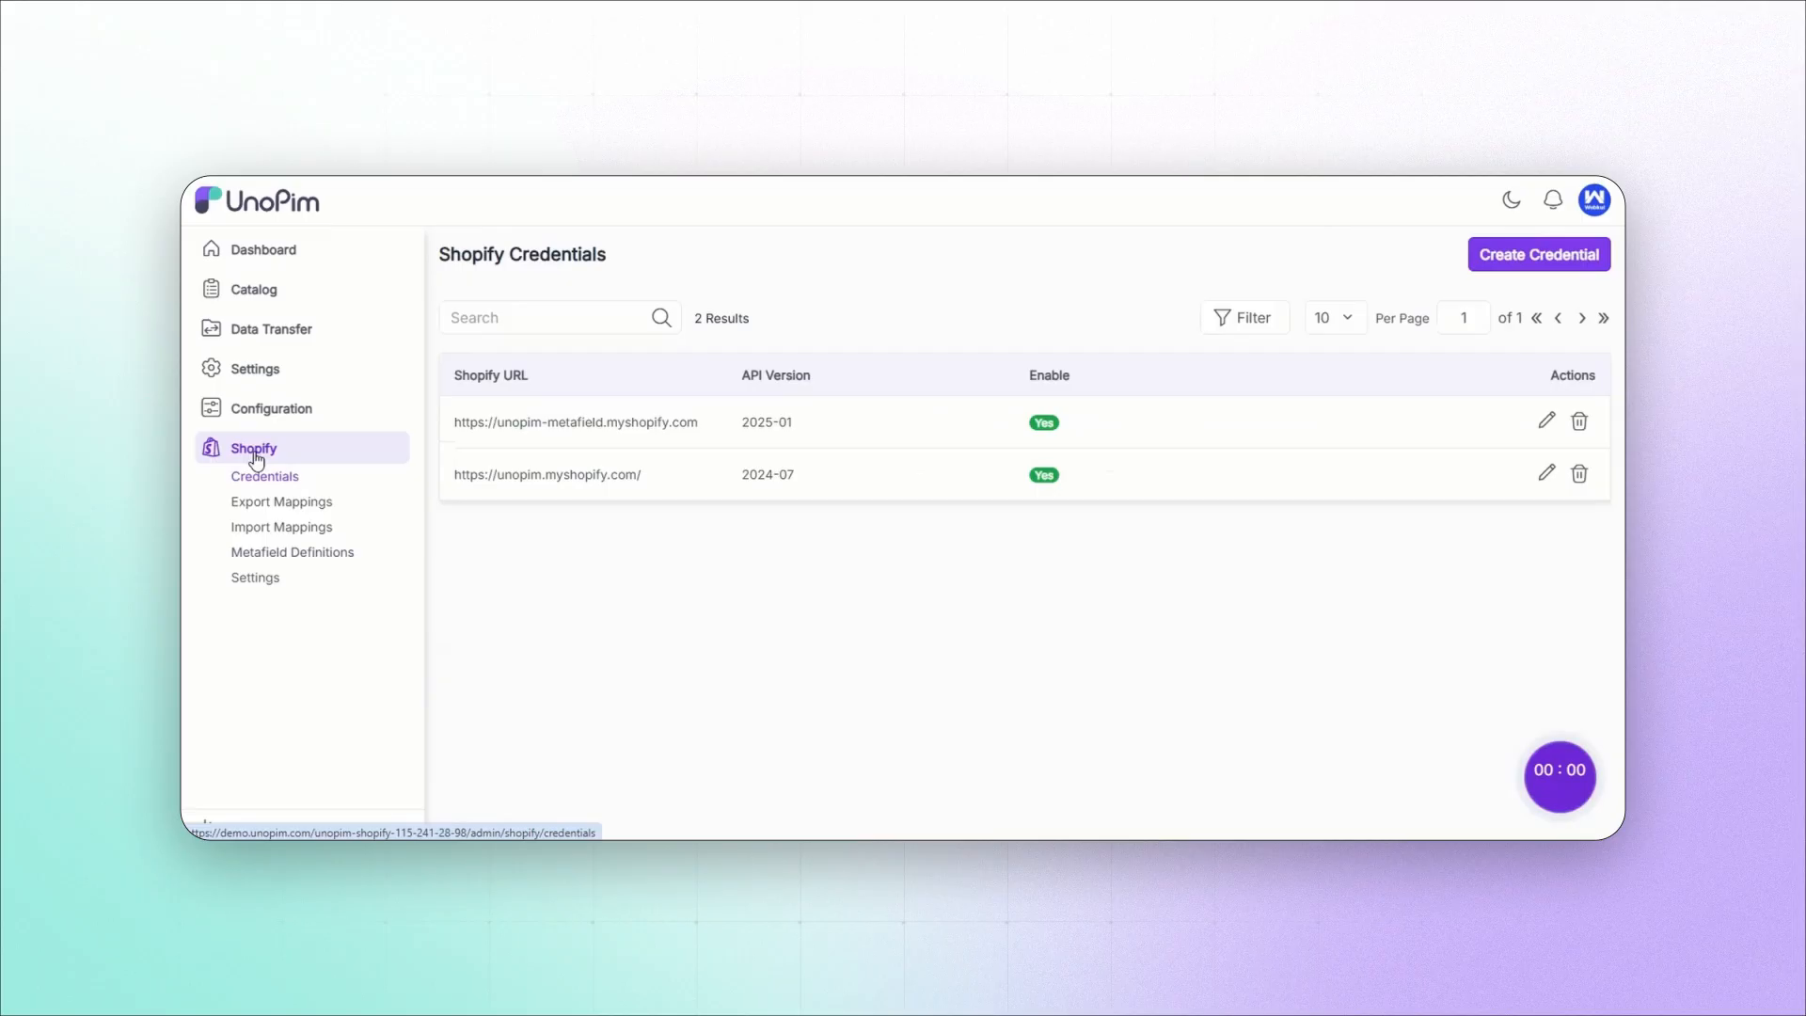
{"action": "left_click", "coordinate": [262, 558]}
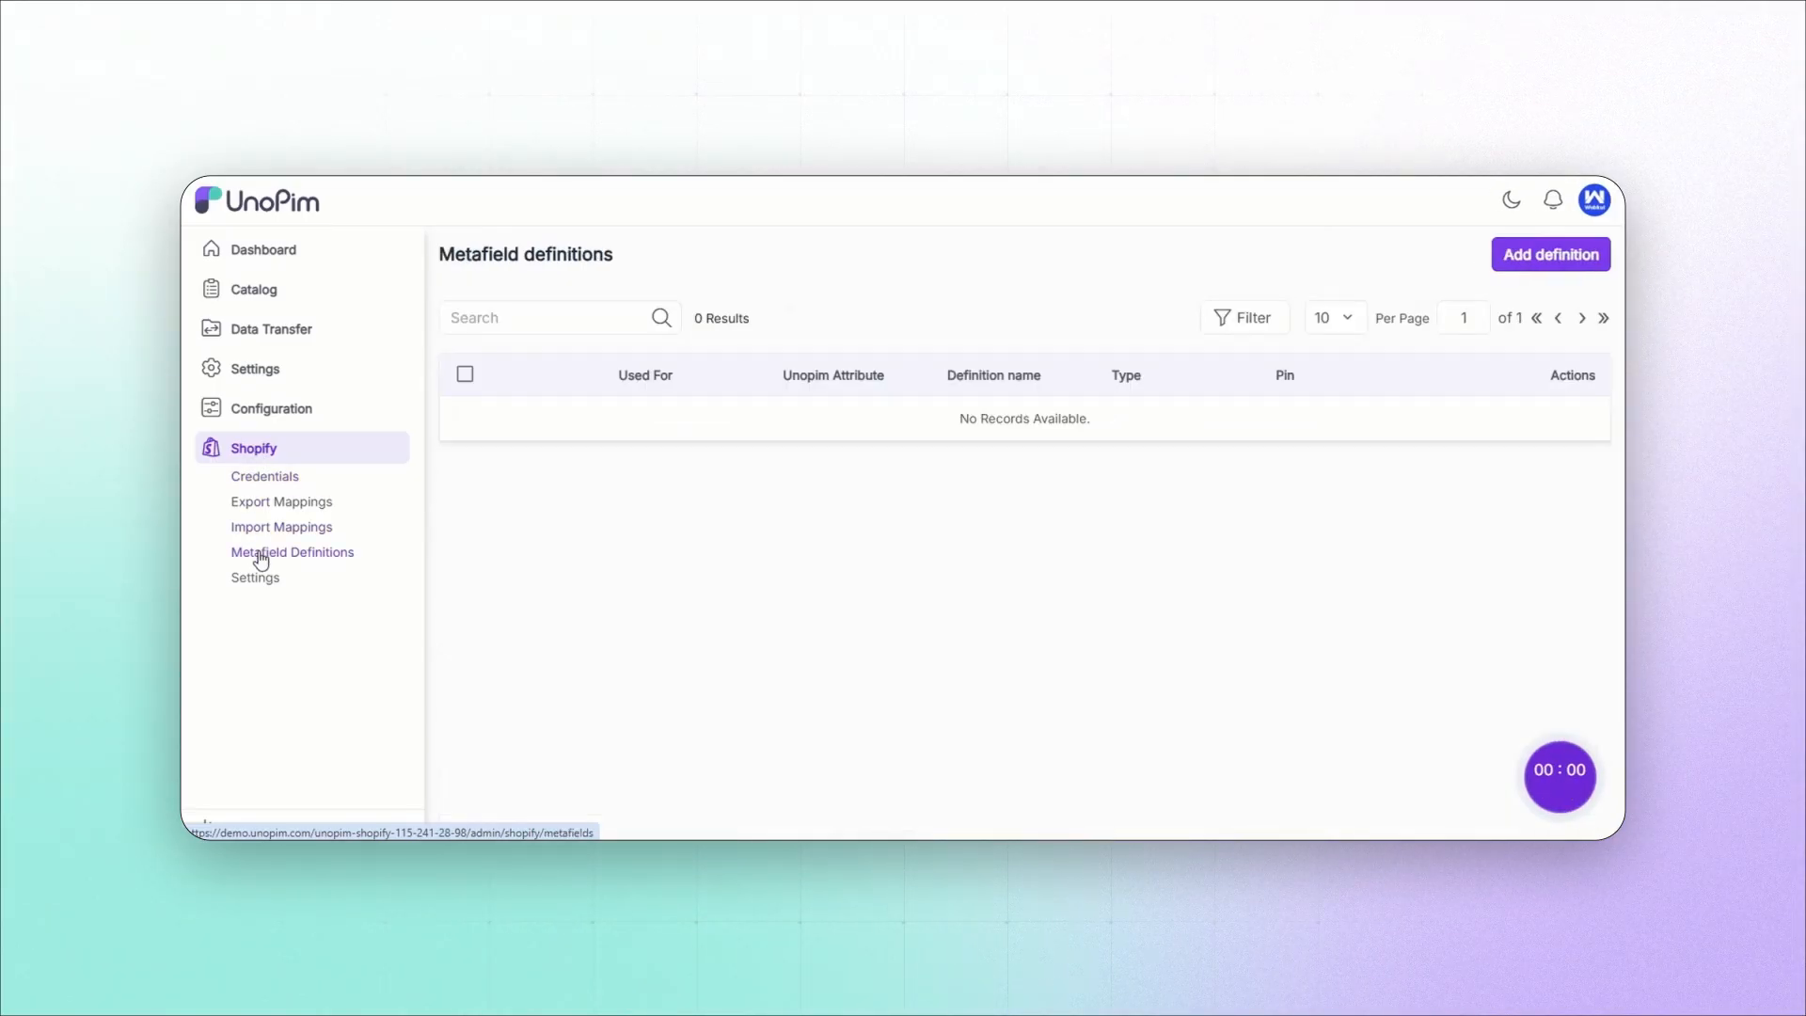
{"action": "left_click", "coordinate": [1512, 262]}
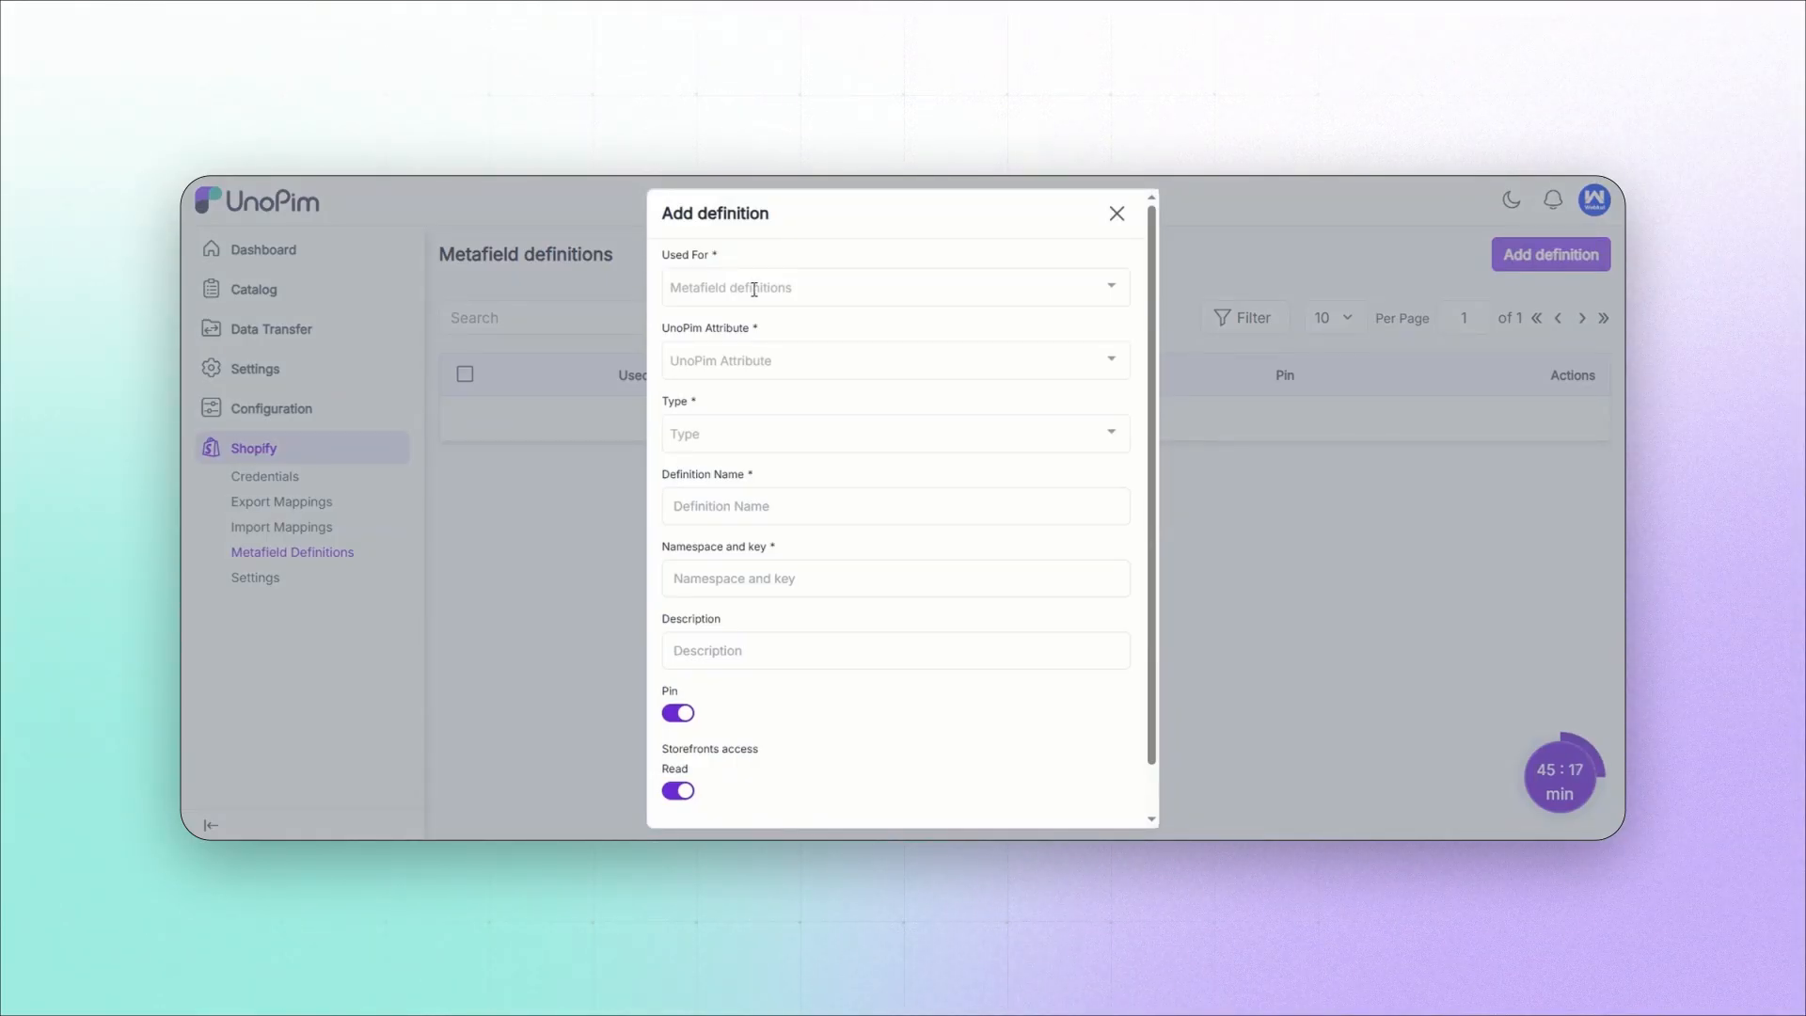
Step: Review the choices offered for Used For, UnoPim Attribute and Type in the new definition
{"action": "left_click", "coordinate": [754, 289]}
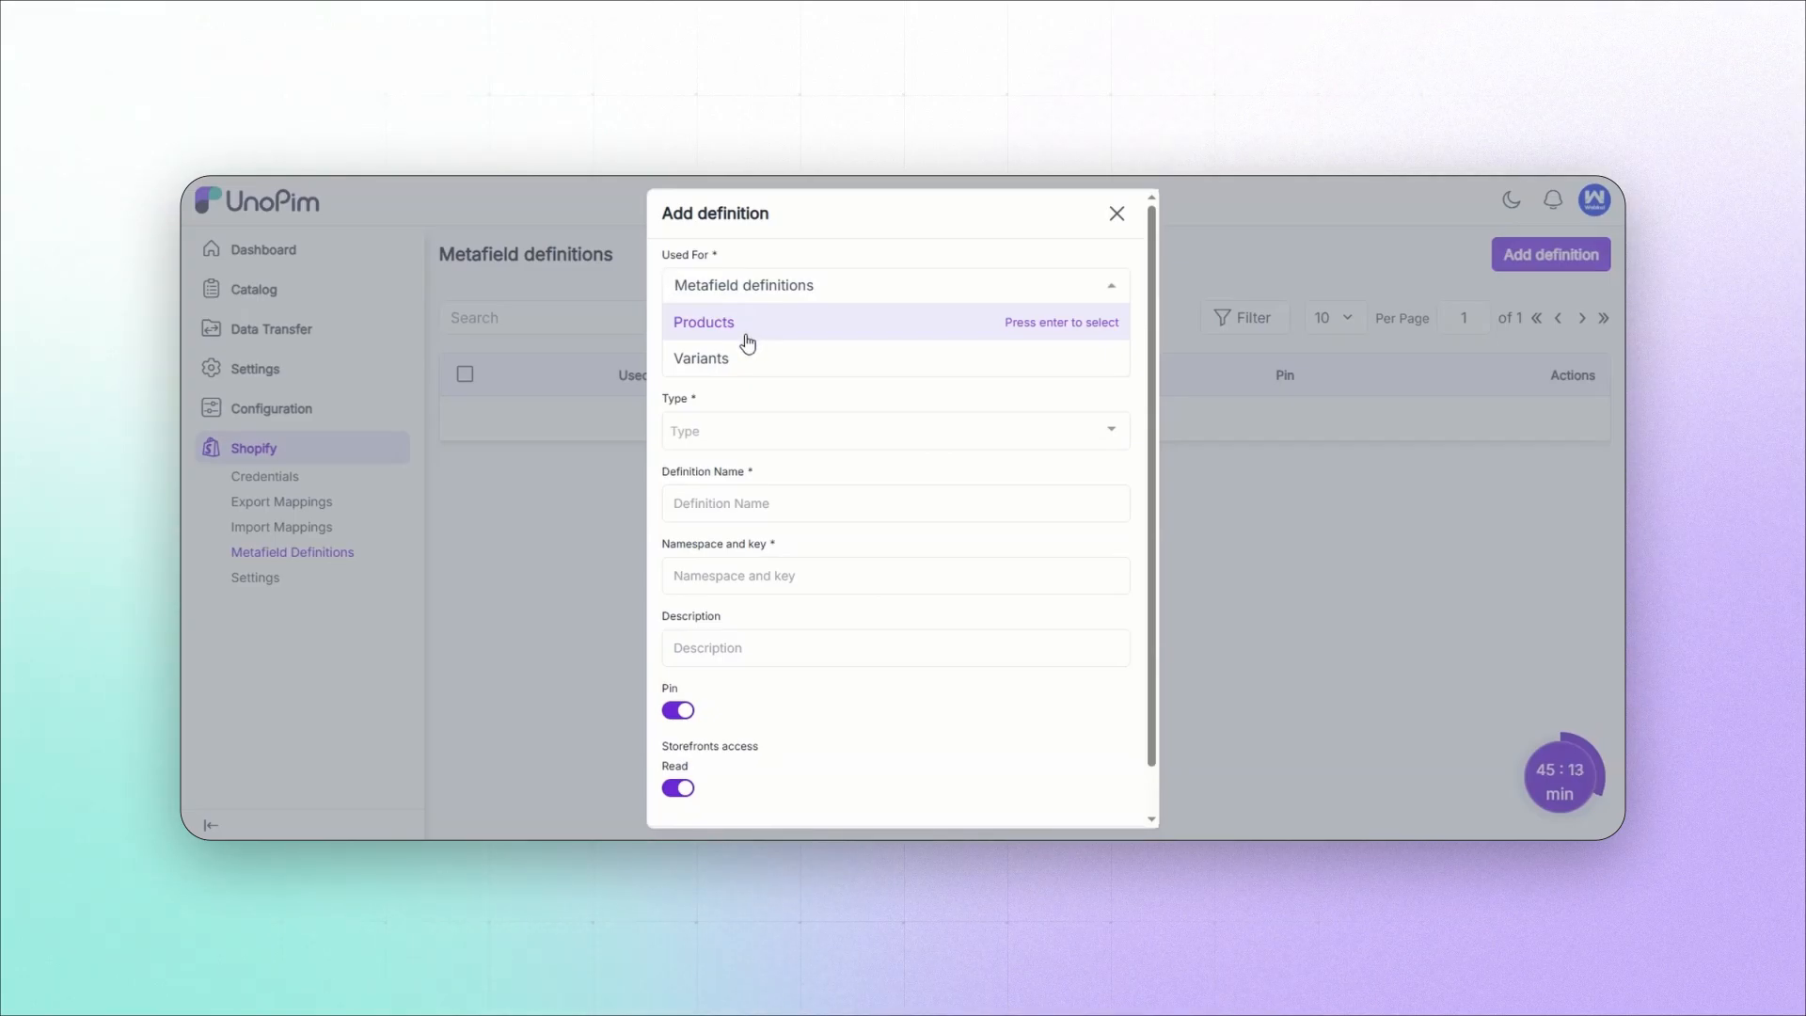
{"action": "left_click", "coordinate": [778, 322]}
{"action": "left_click", "coordinate": [766, 355]}
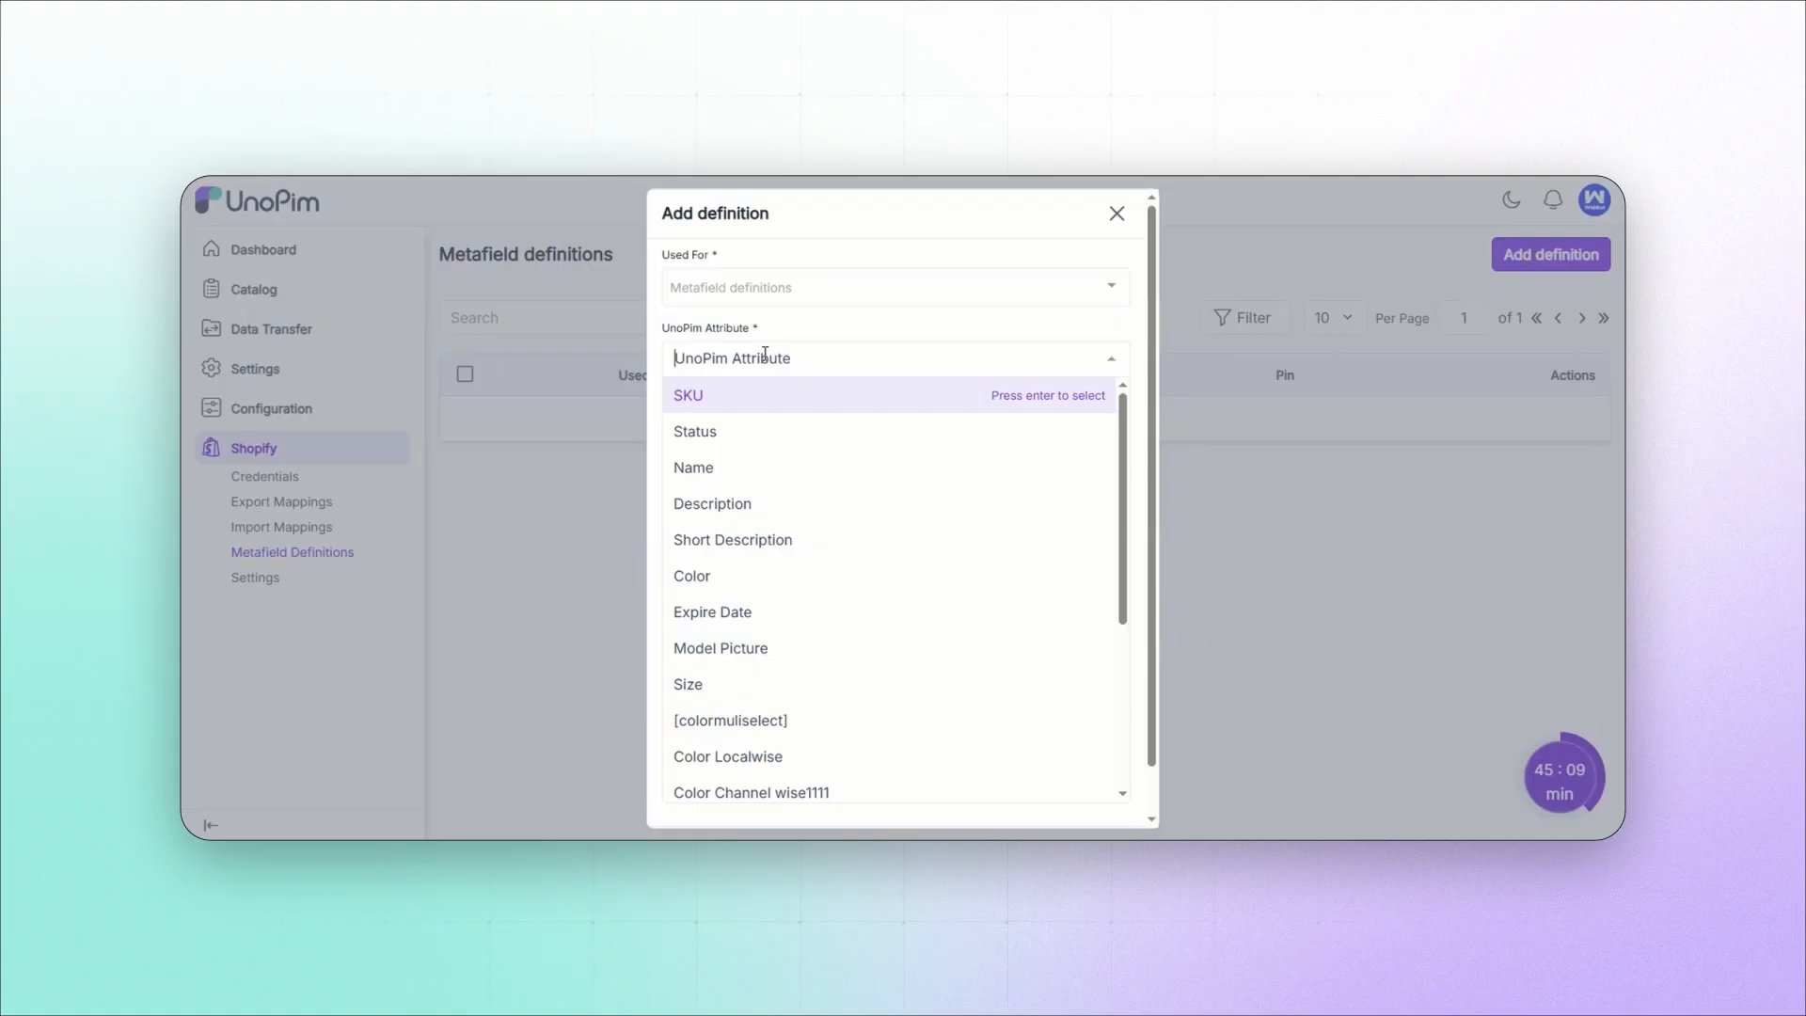
{"action": "left_click", "coordinate": [787, 328]}
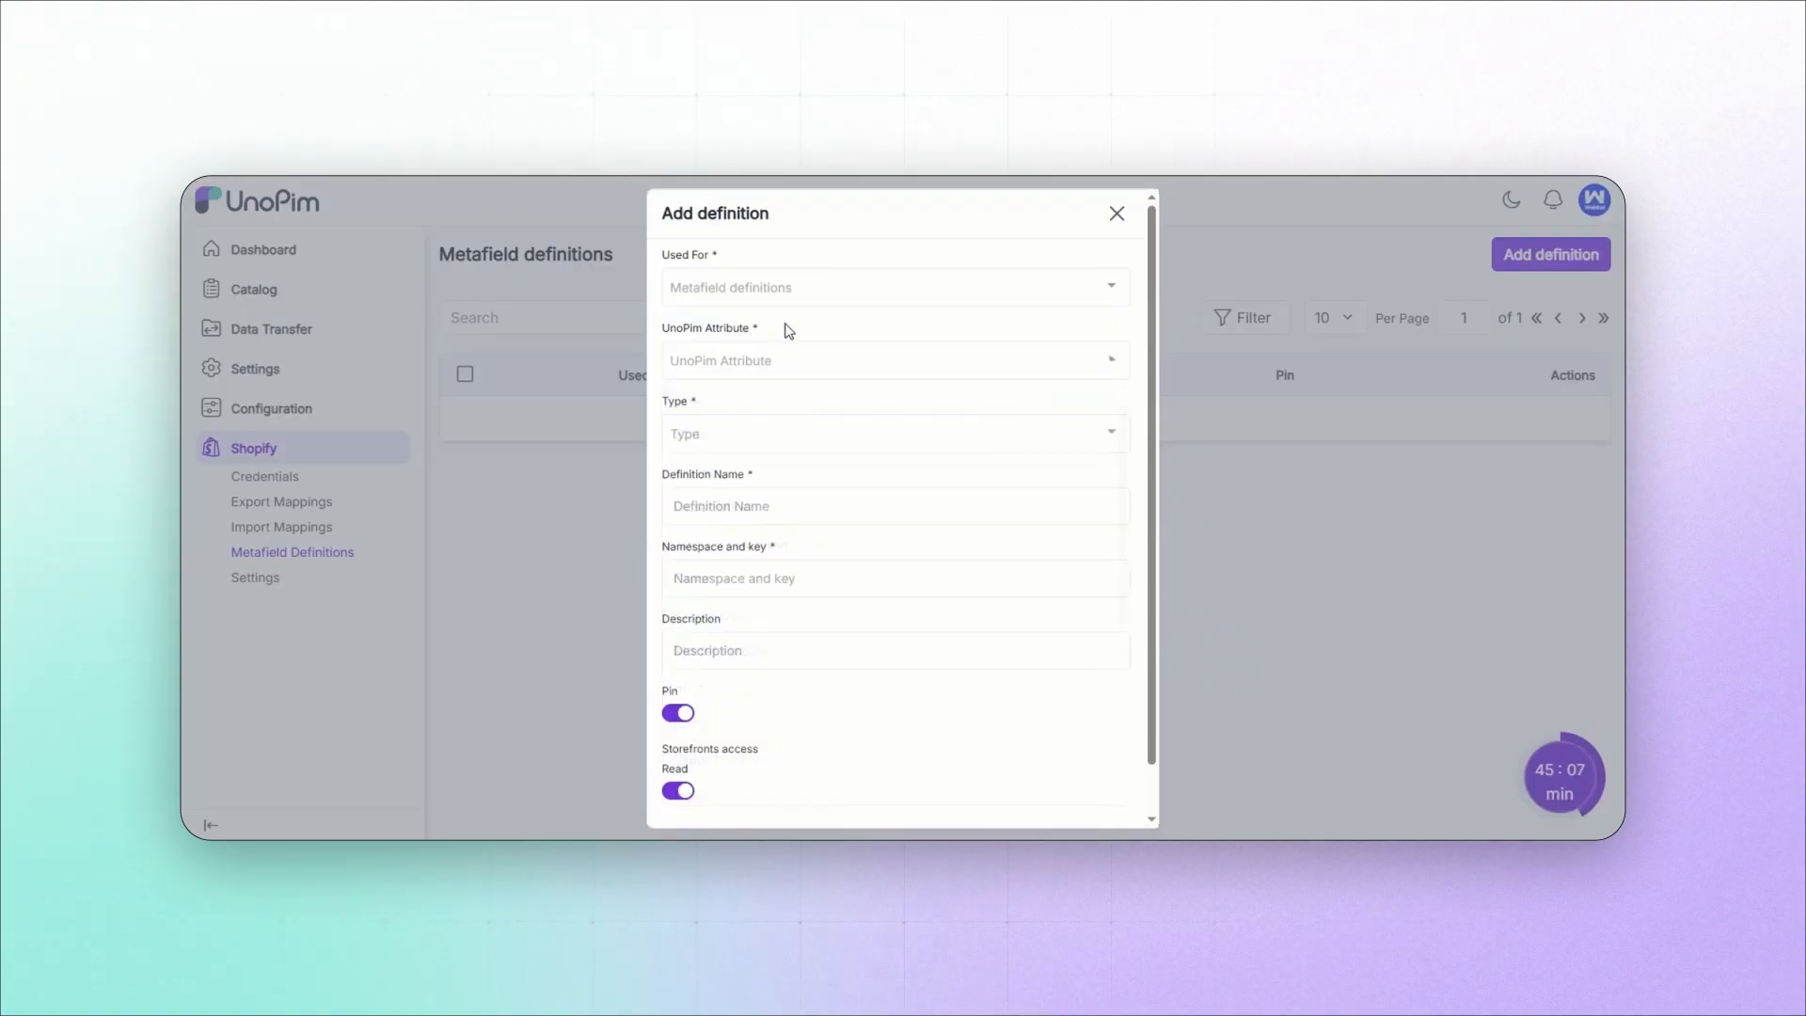
{"action": "left_click", "coordinate": [737, 435]}
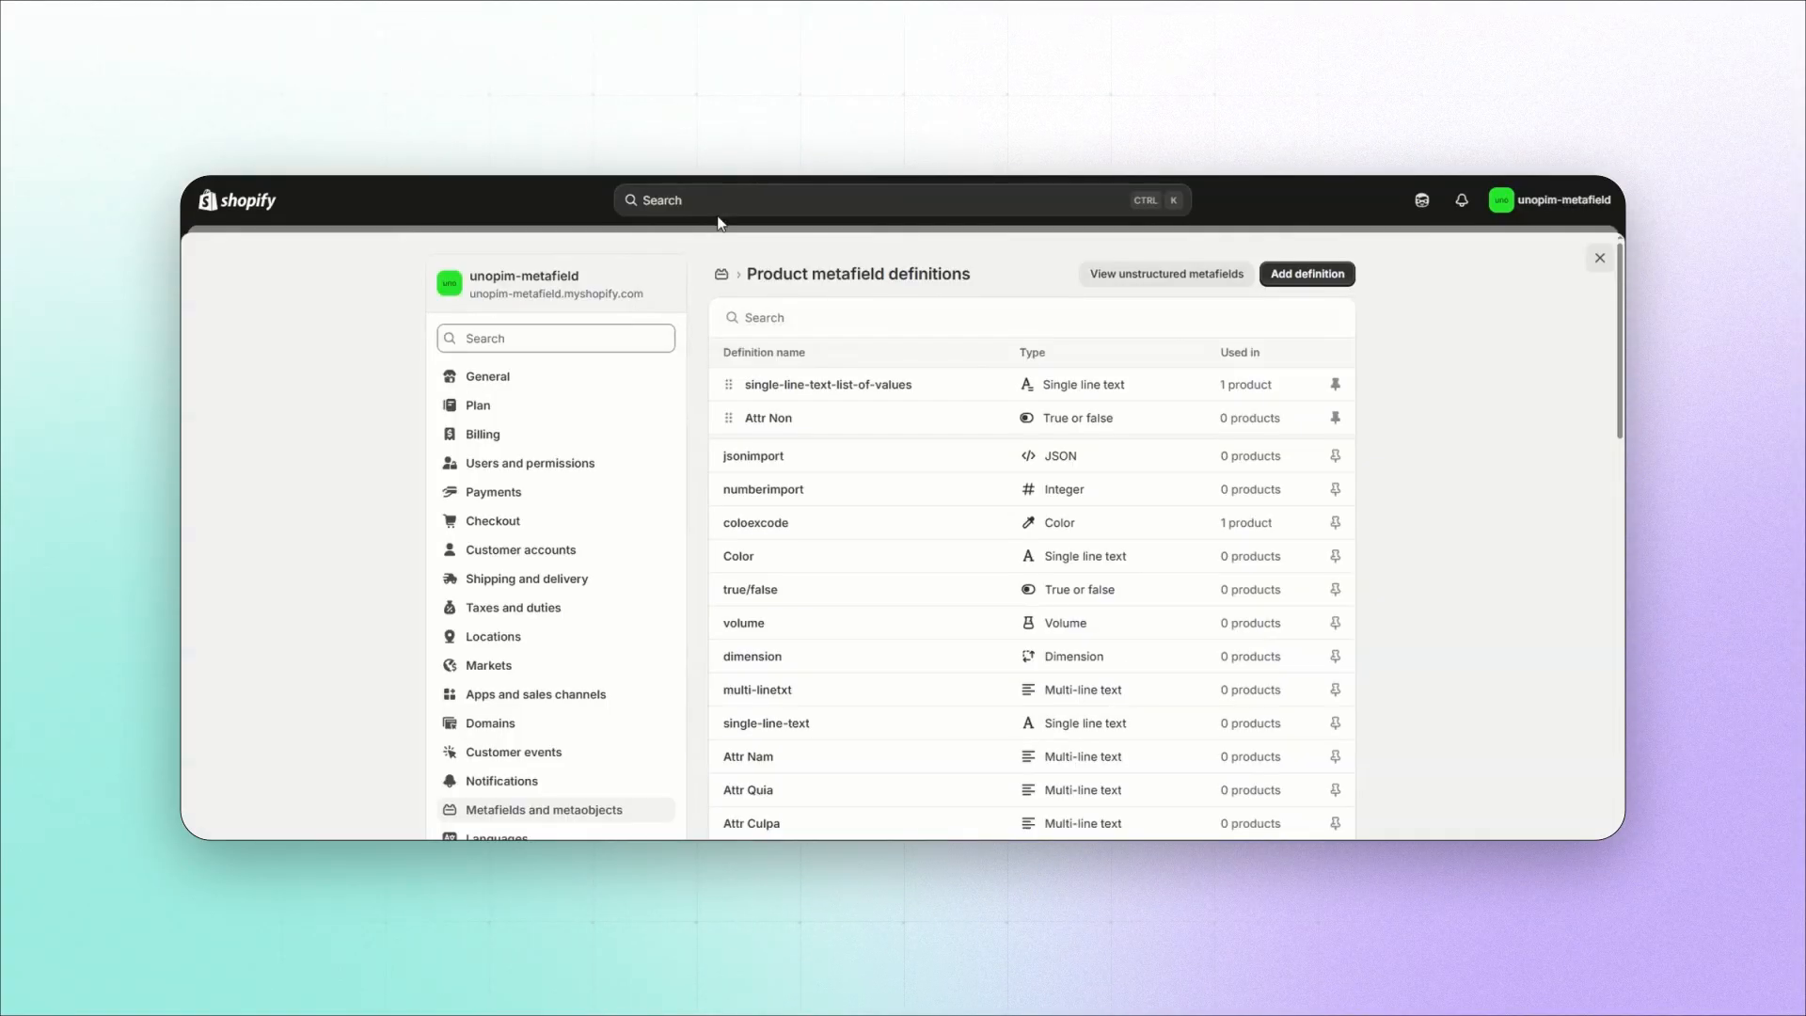
Step: Switch to the Shopify admin and examine the types offered for a new product metafield definition
{"action": "scroll", "coordinate": [584, 736], "scroll_direction": "down", "scroll_amount": 5}
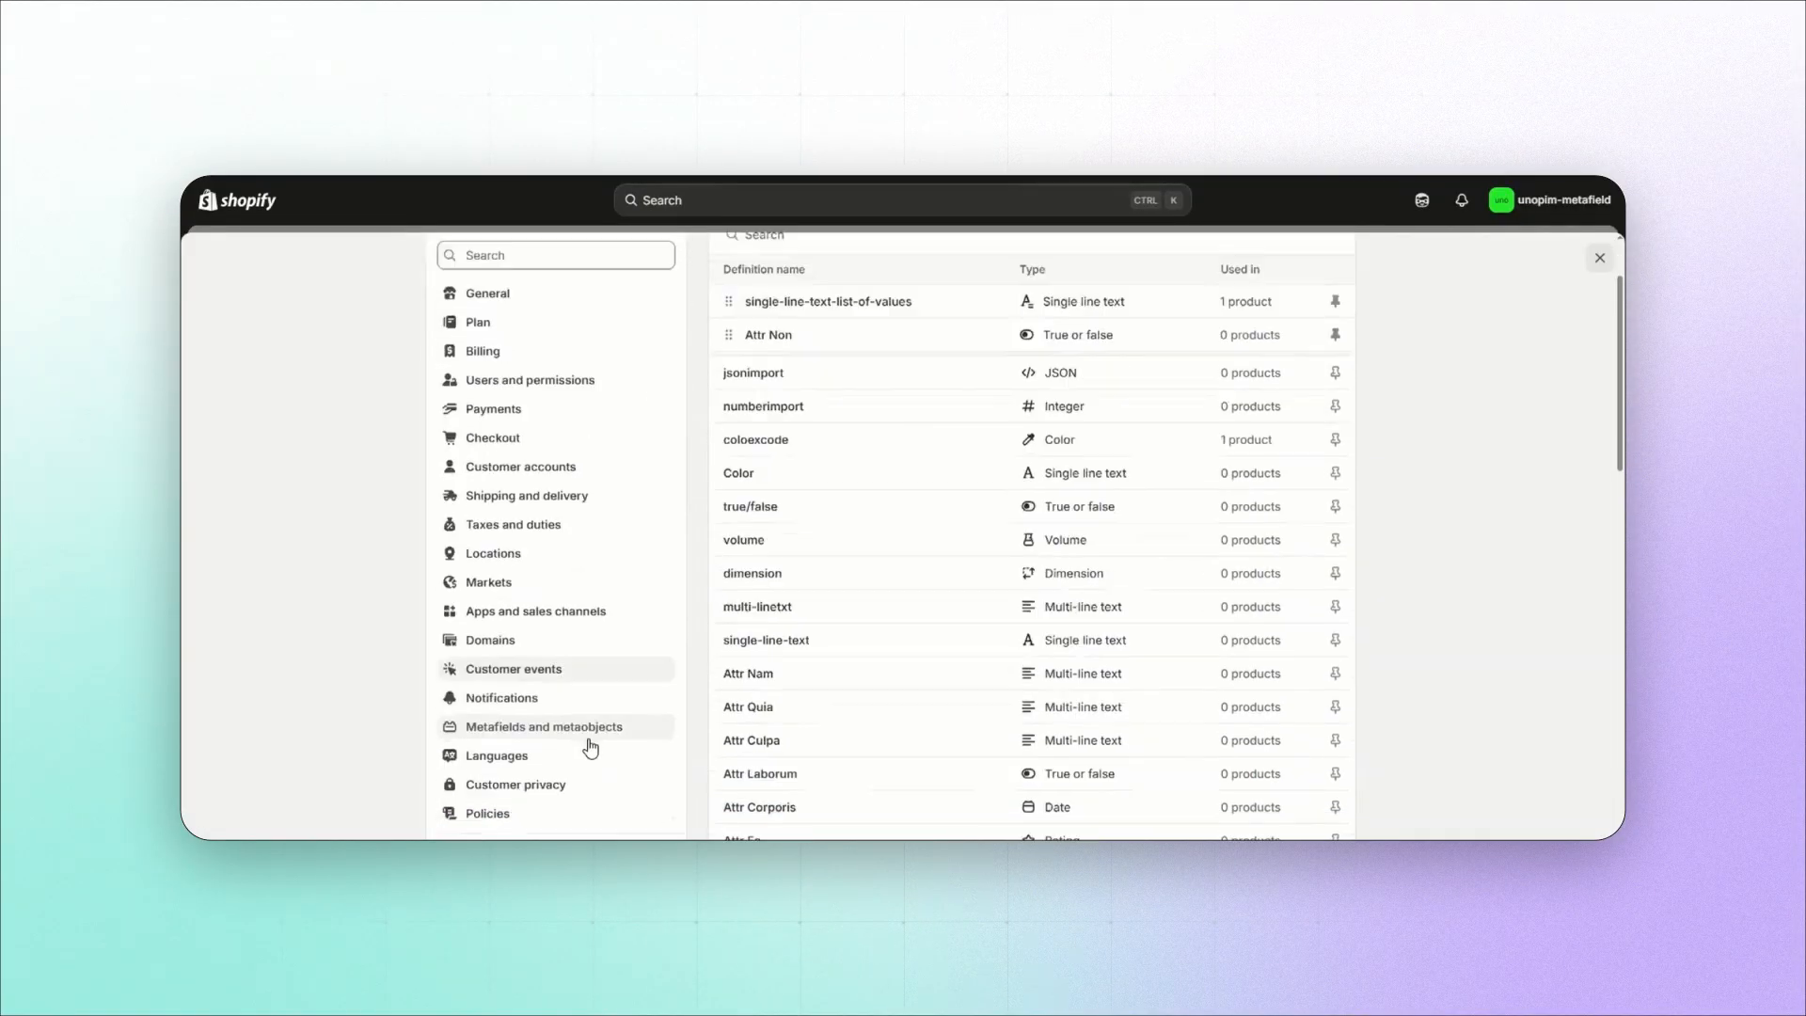
{"action": "scroll", "coordinate": [565, 541], "scroll_direction": "up", "scroll_amount": 5}
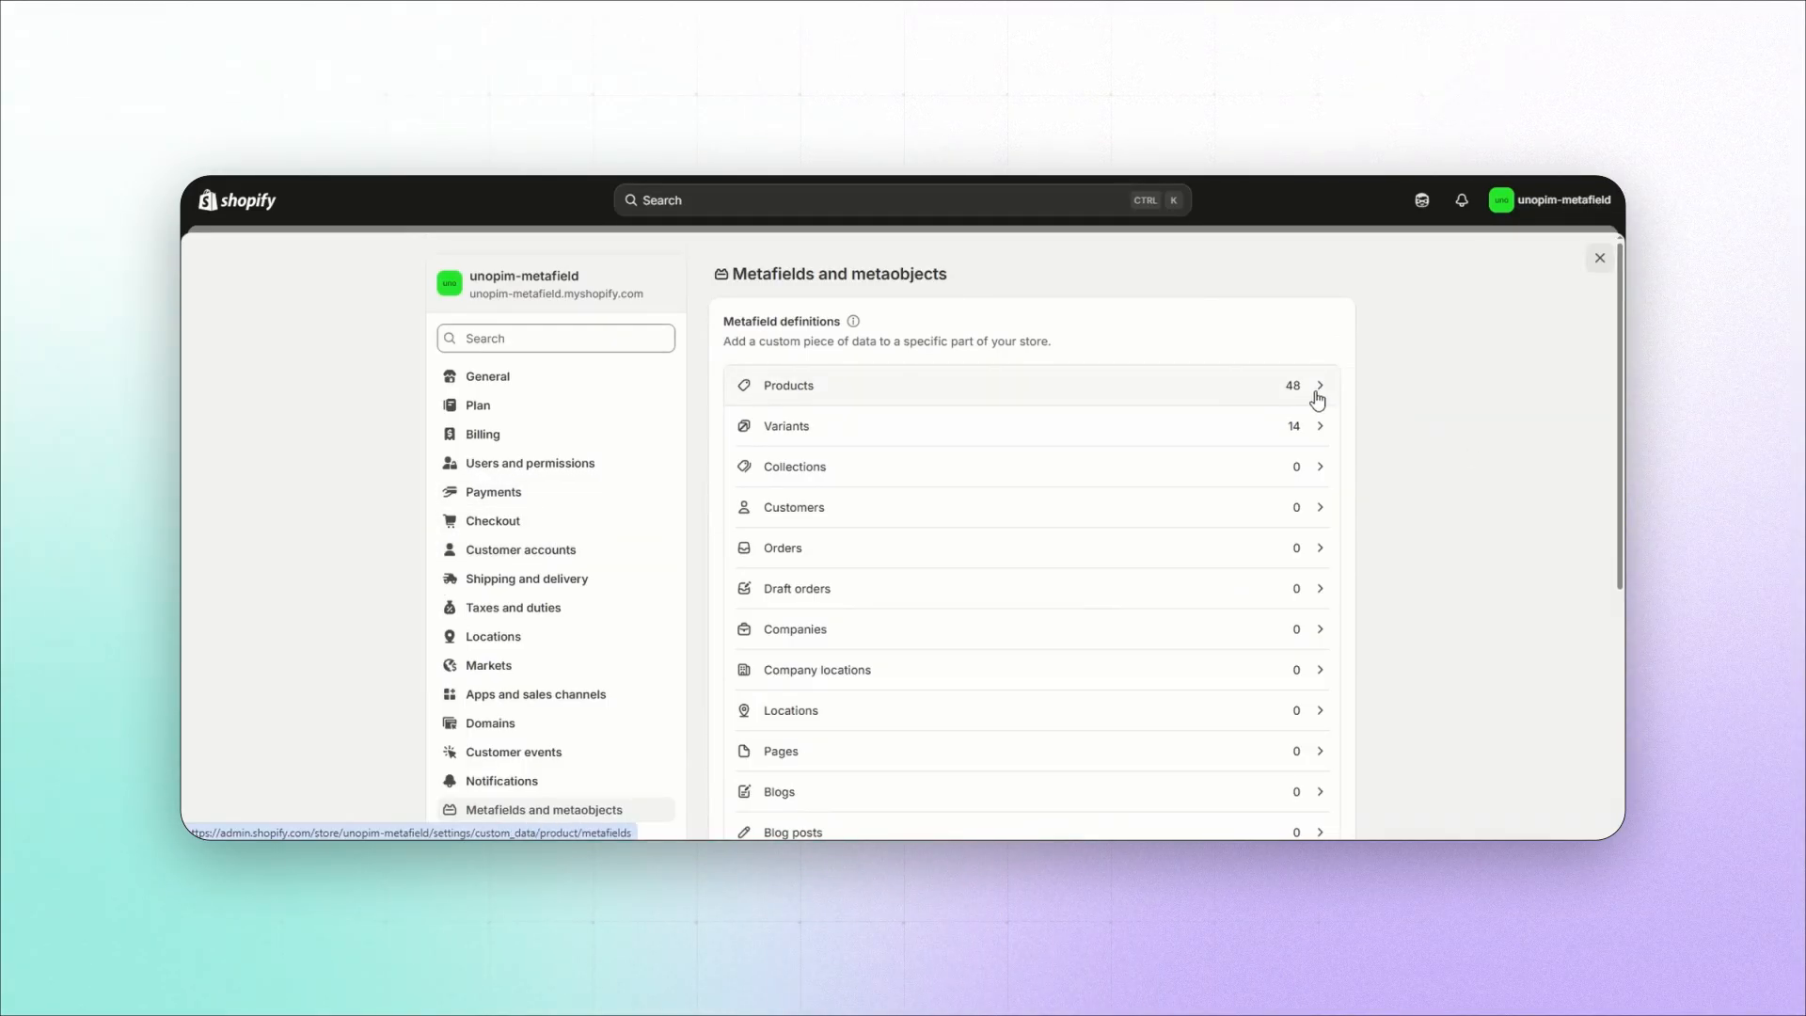
{"action": "left_click", "coordinate": [1317, 399]}
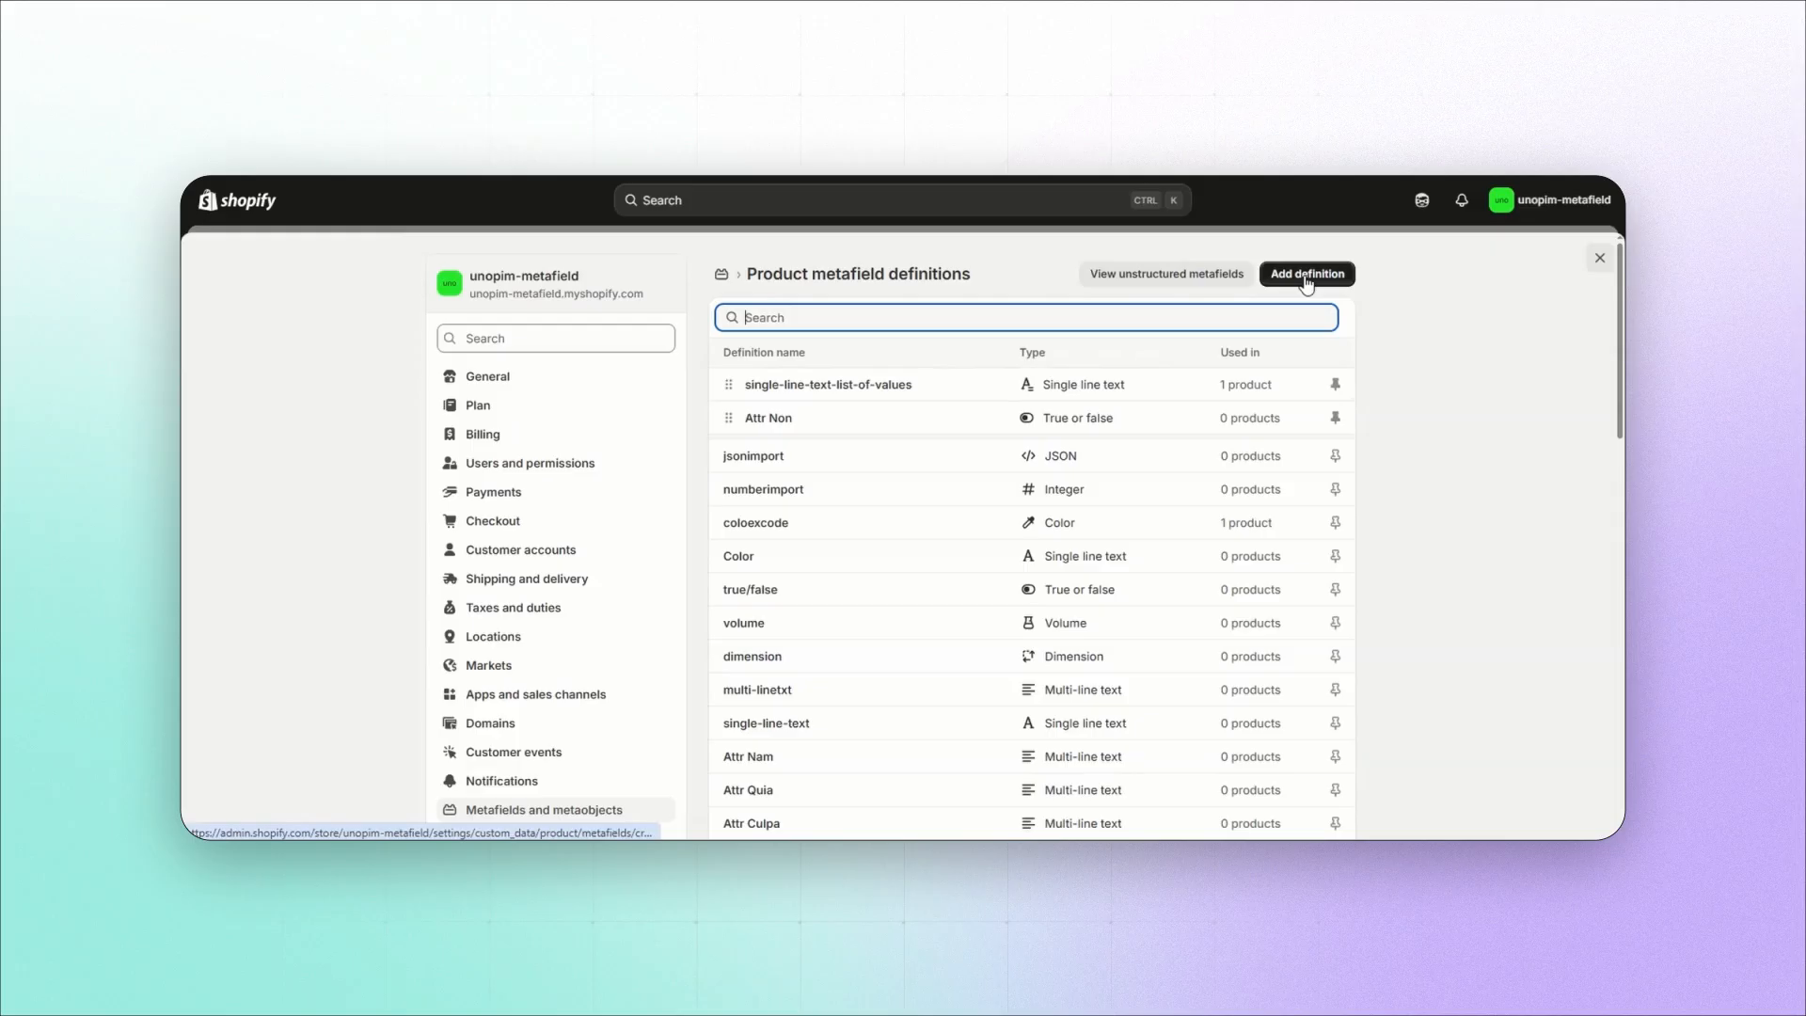
{"action": "left_click", "coordinate": [1304, 275]}
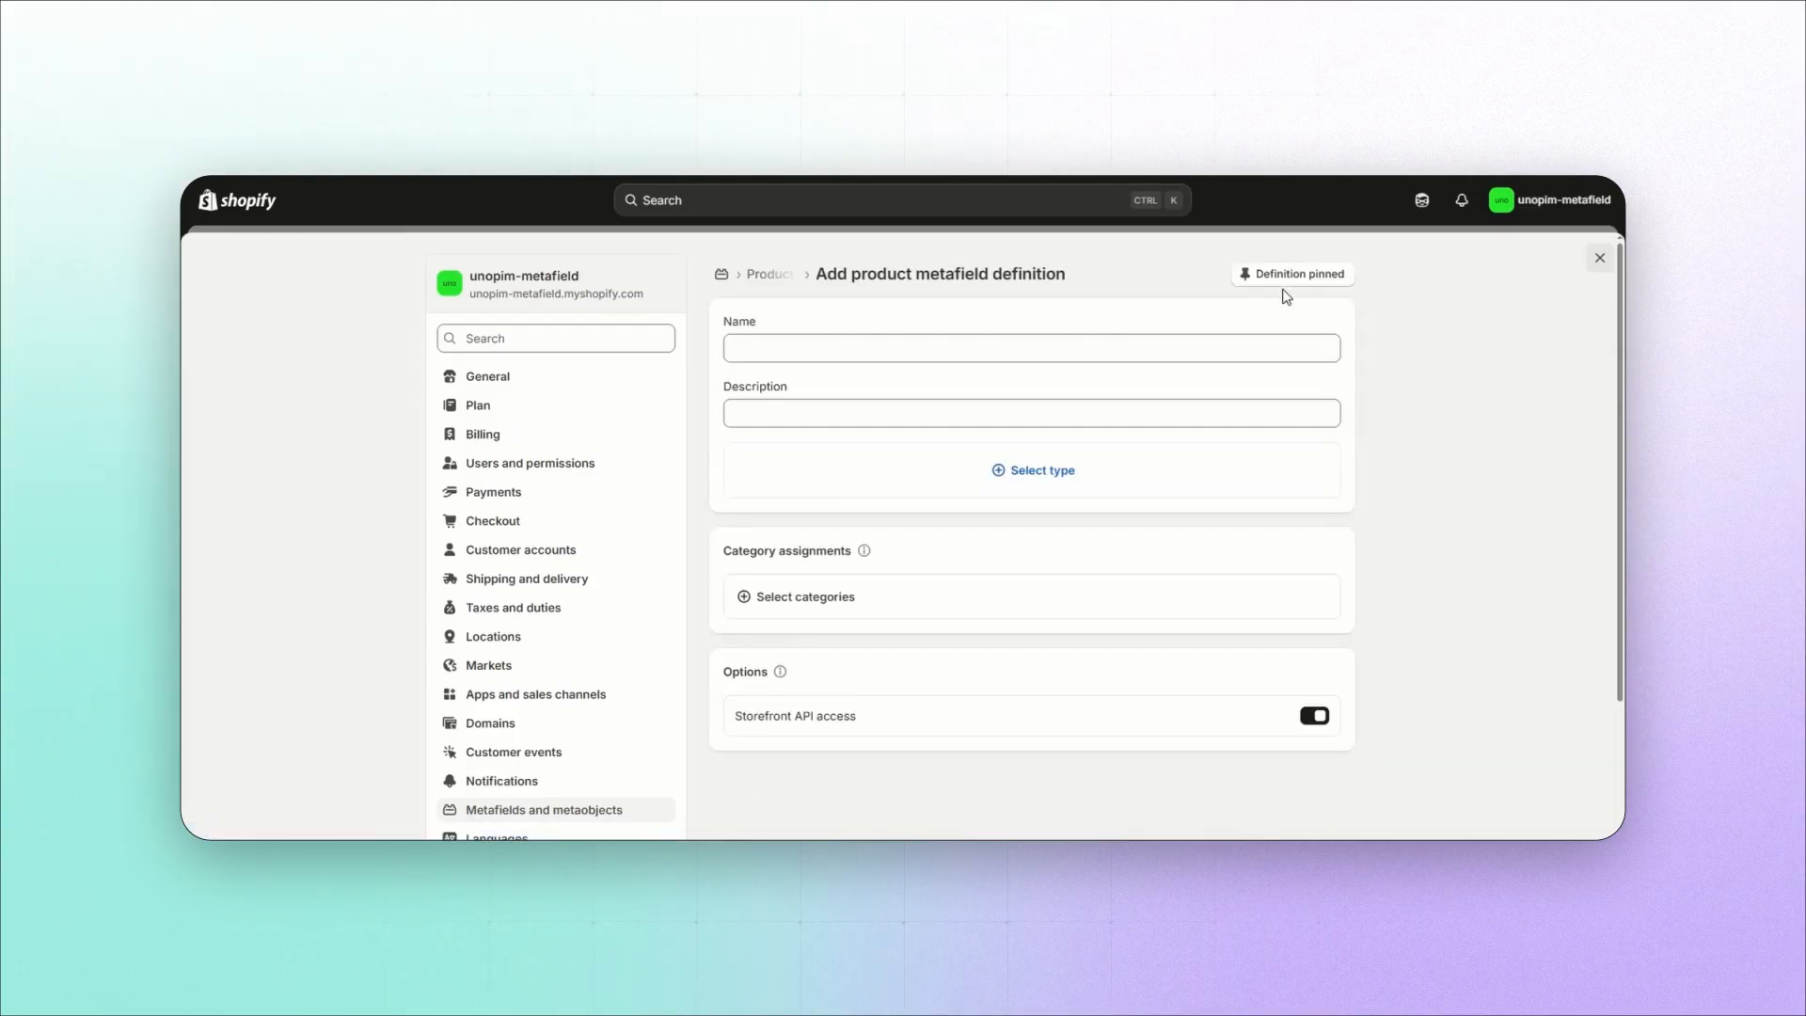
{"action": "left_click", "coordinate": [1028, 472]}
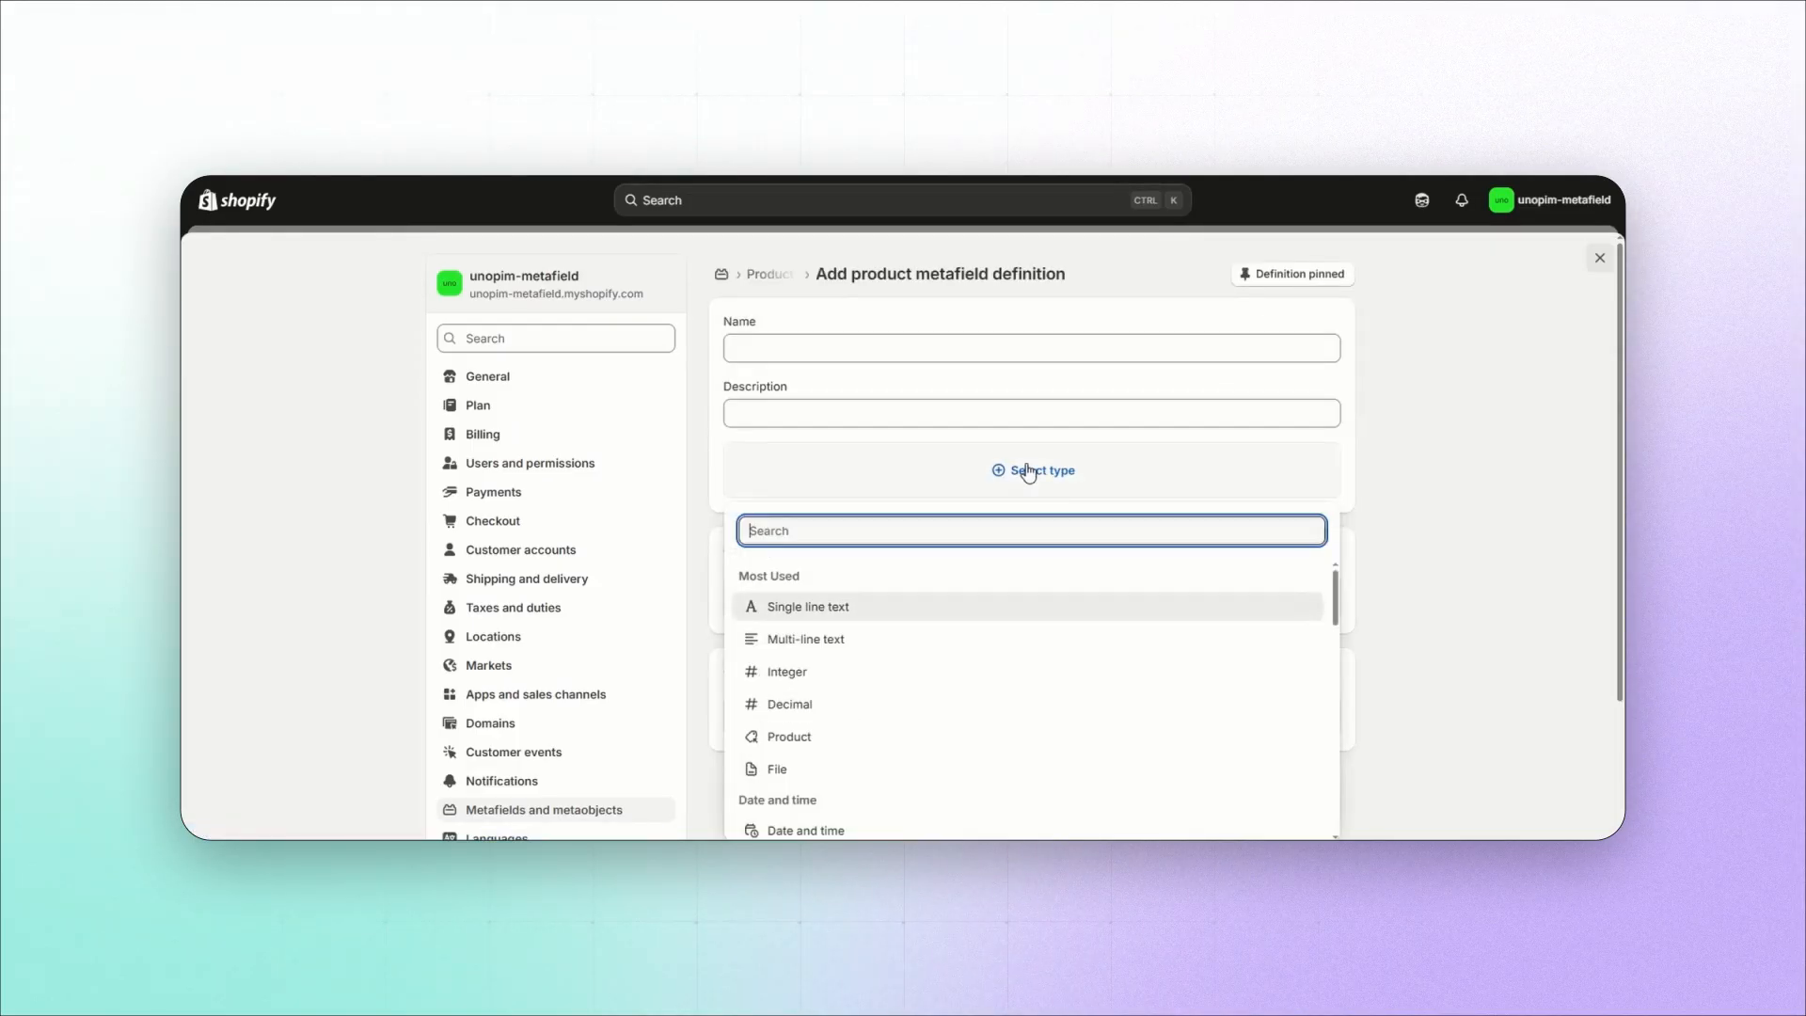
{"action": "scroll", "coordinate": [1024, 467], "scroll_direction": "down", "scroll_amount": 2}
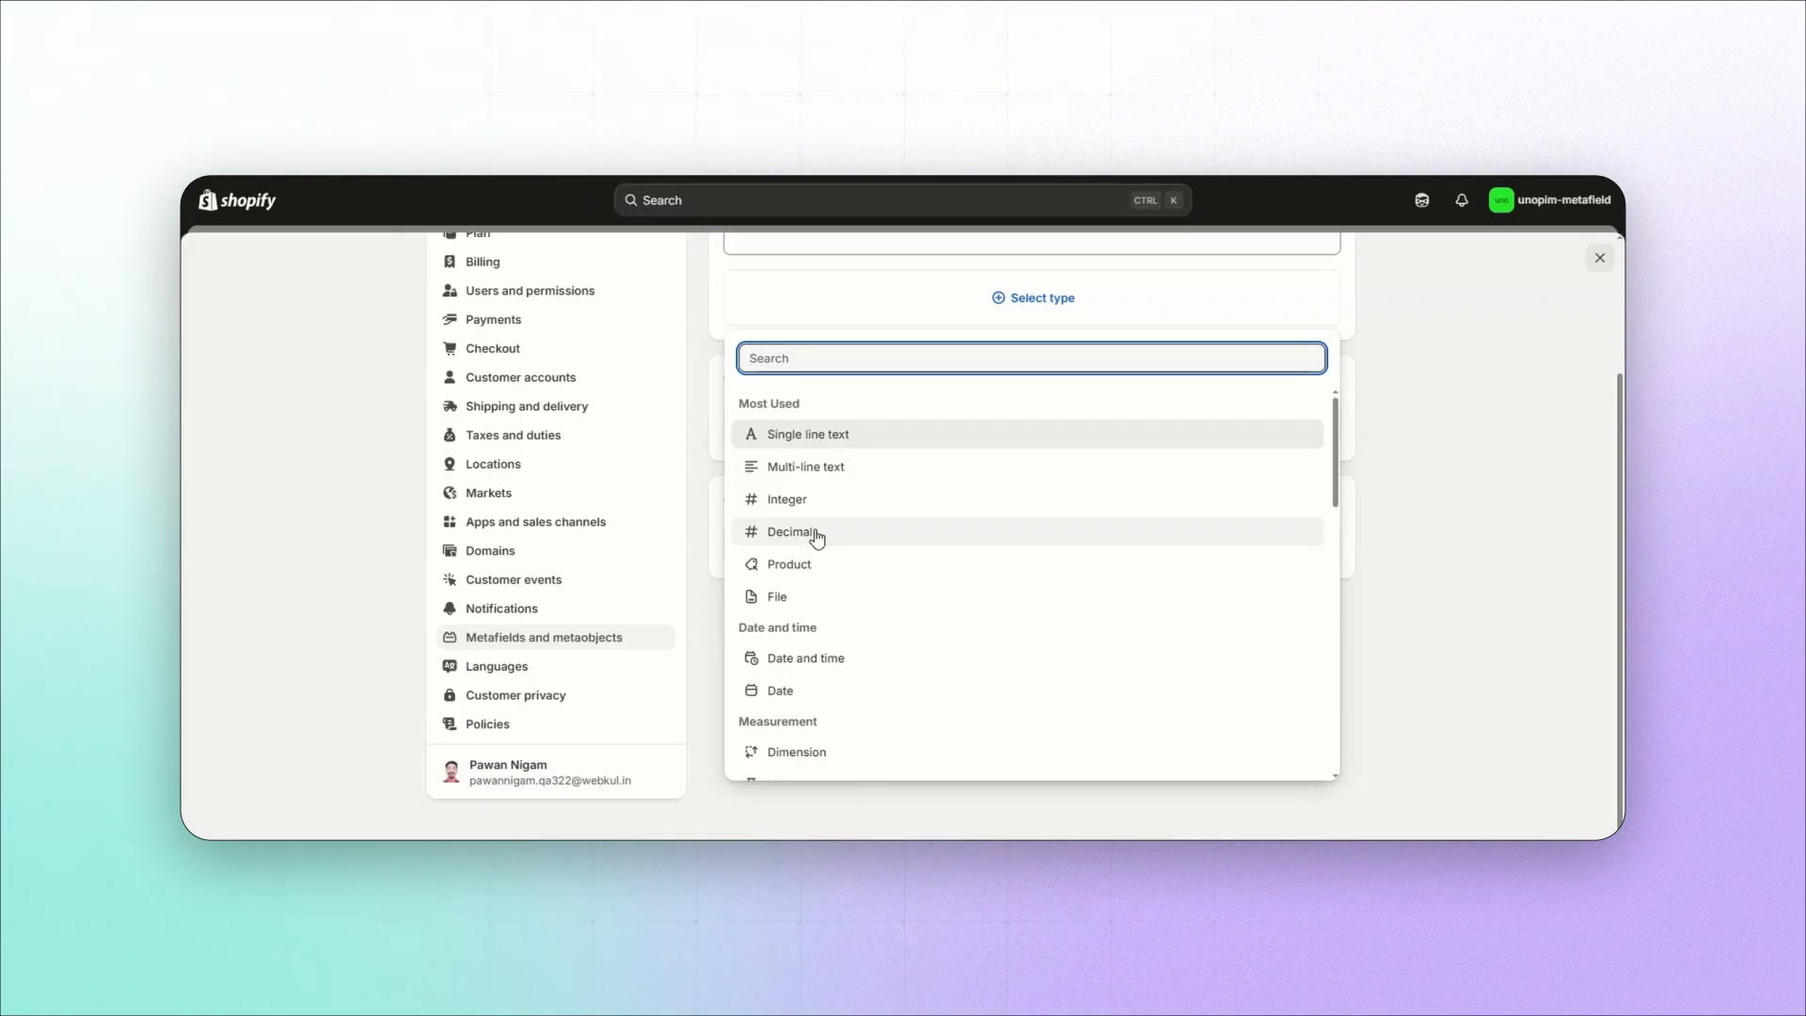
{"action": "scroll", "coordinate": [800, 669], "scroll_direction": "down", "scroll_amount": 2}
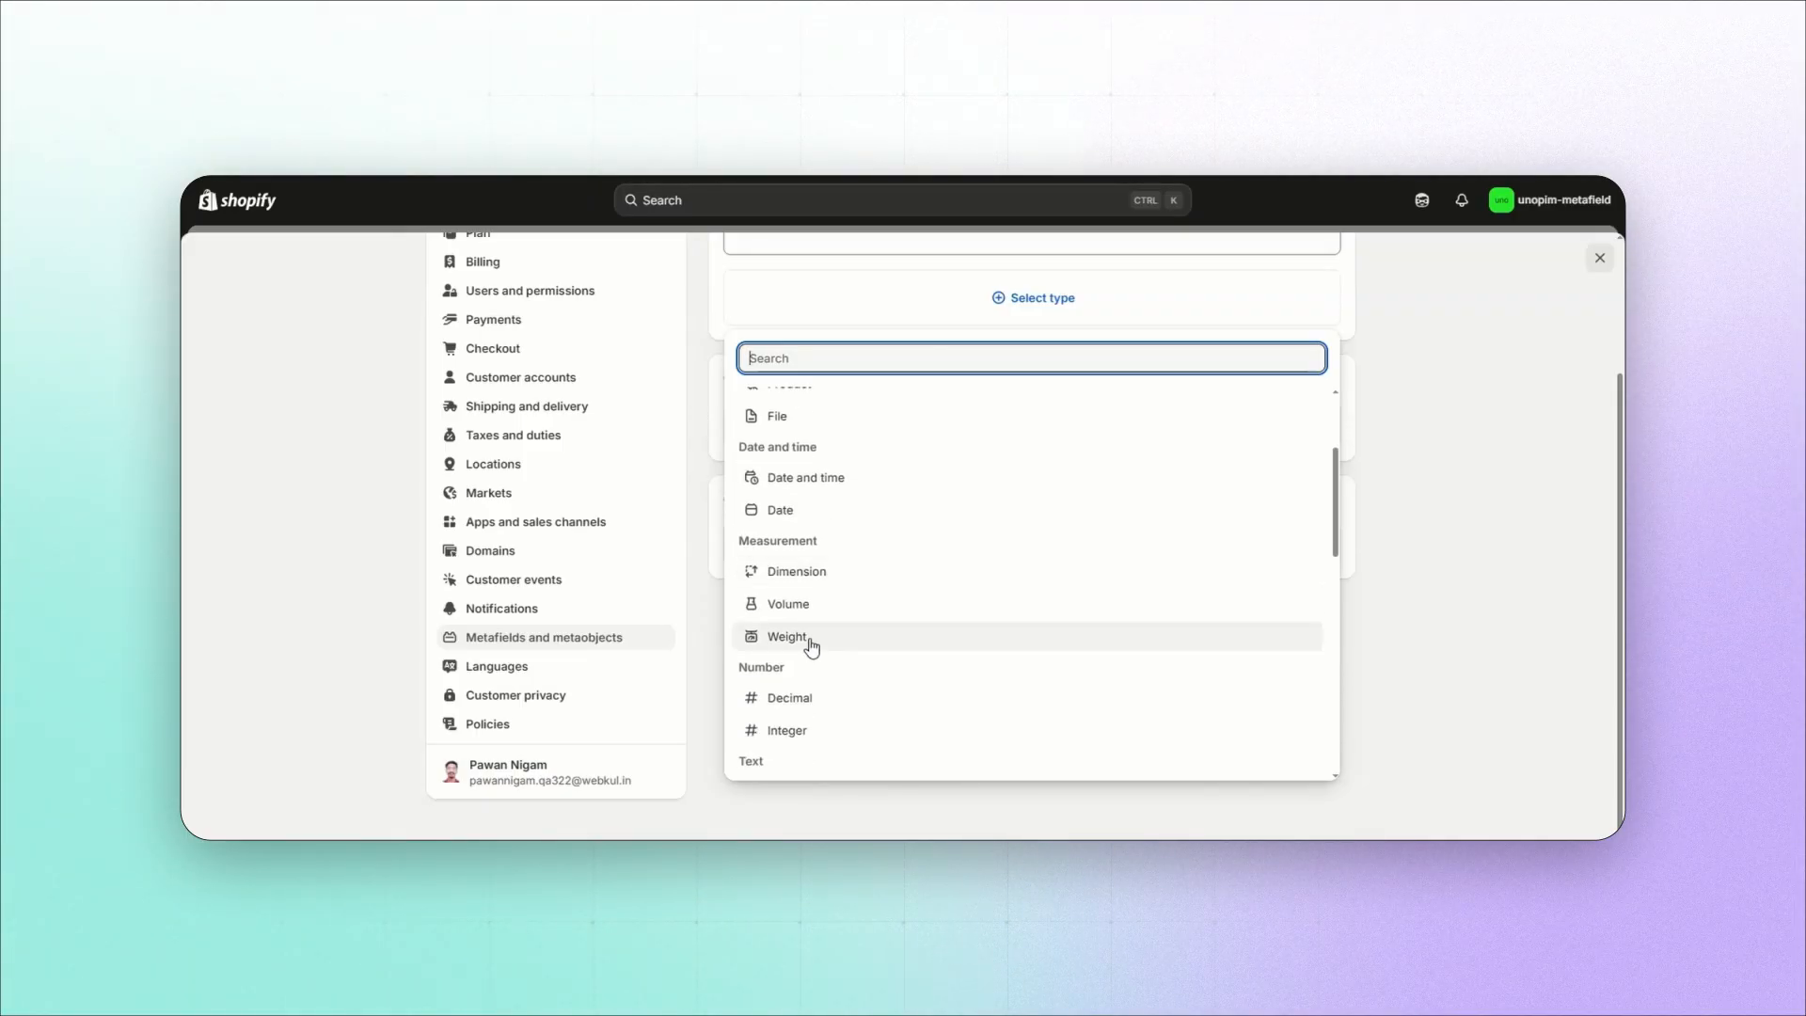
{"action": "scroll", "coordinate": [814, 645], "scroll_direction": "down", "scroll_amount": 2}
{"action": "scroll", "coordinate": [816, 649], "scroll_direction": "down", "scroll_amount": 6}
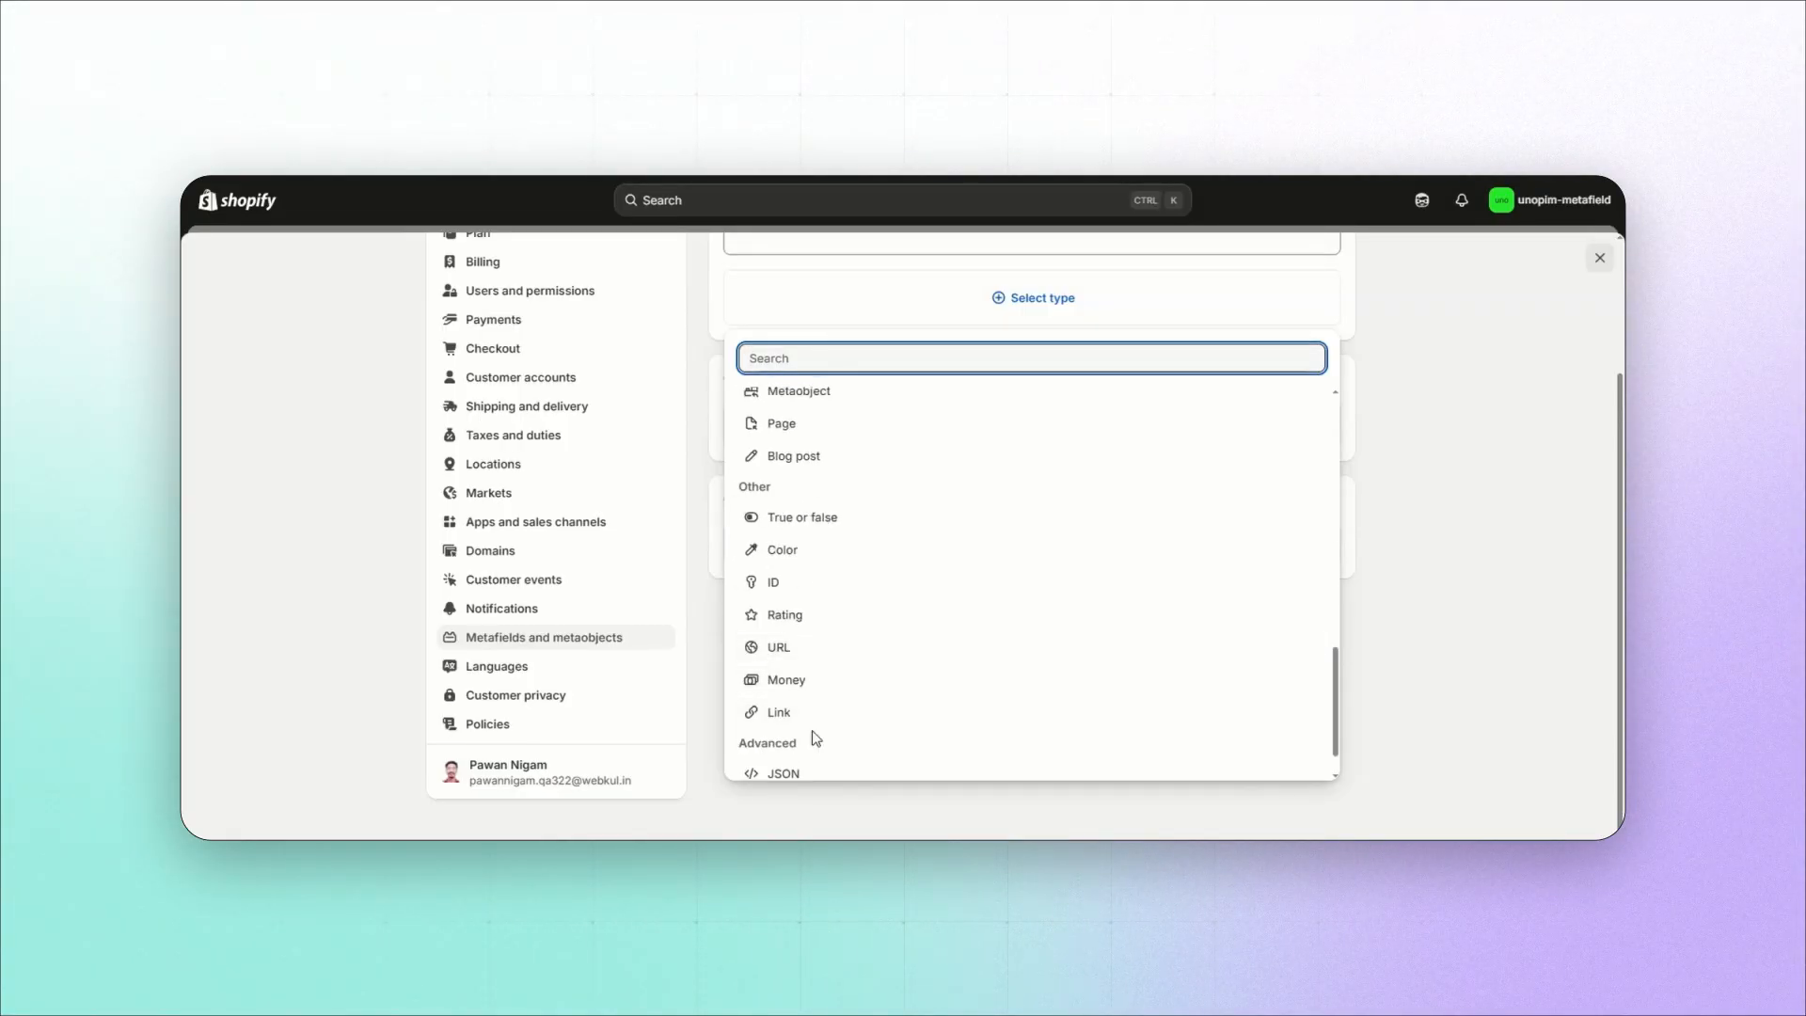
{"action": "scroll", "coordinate": [811, 732], "scroll_direction": "down", "scroll_amount": 1}
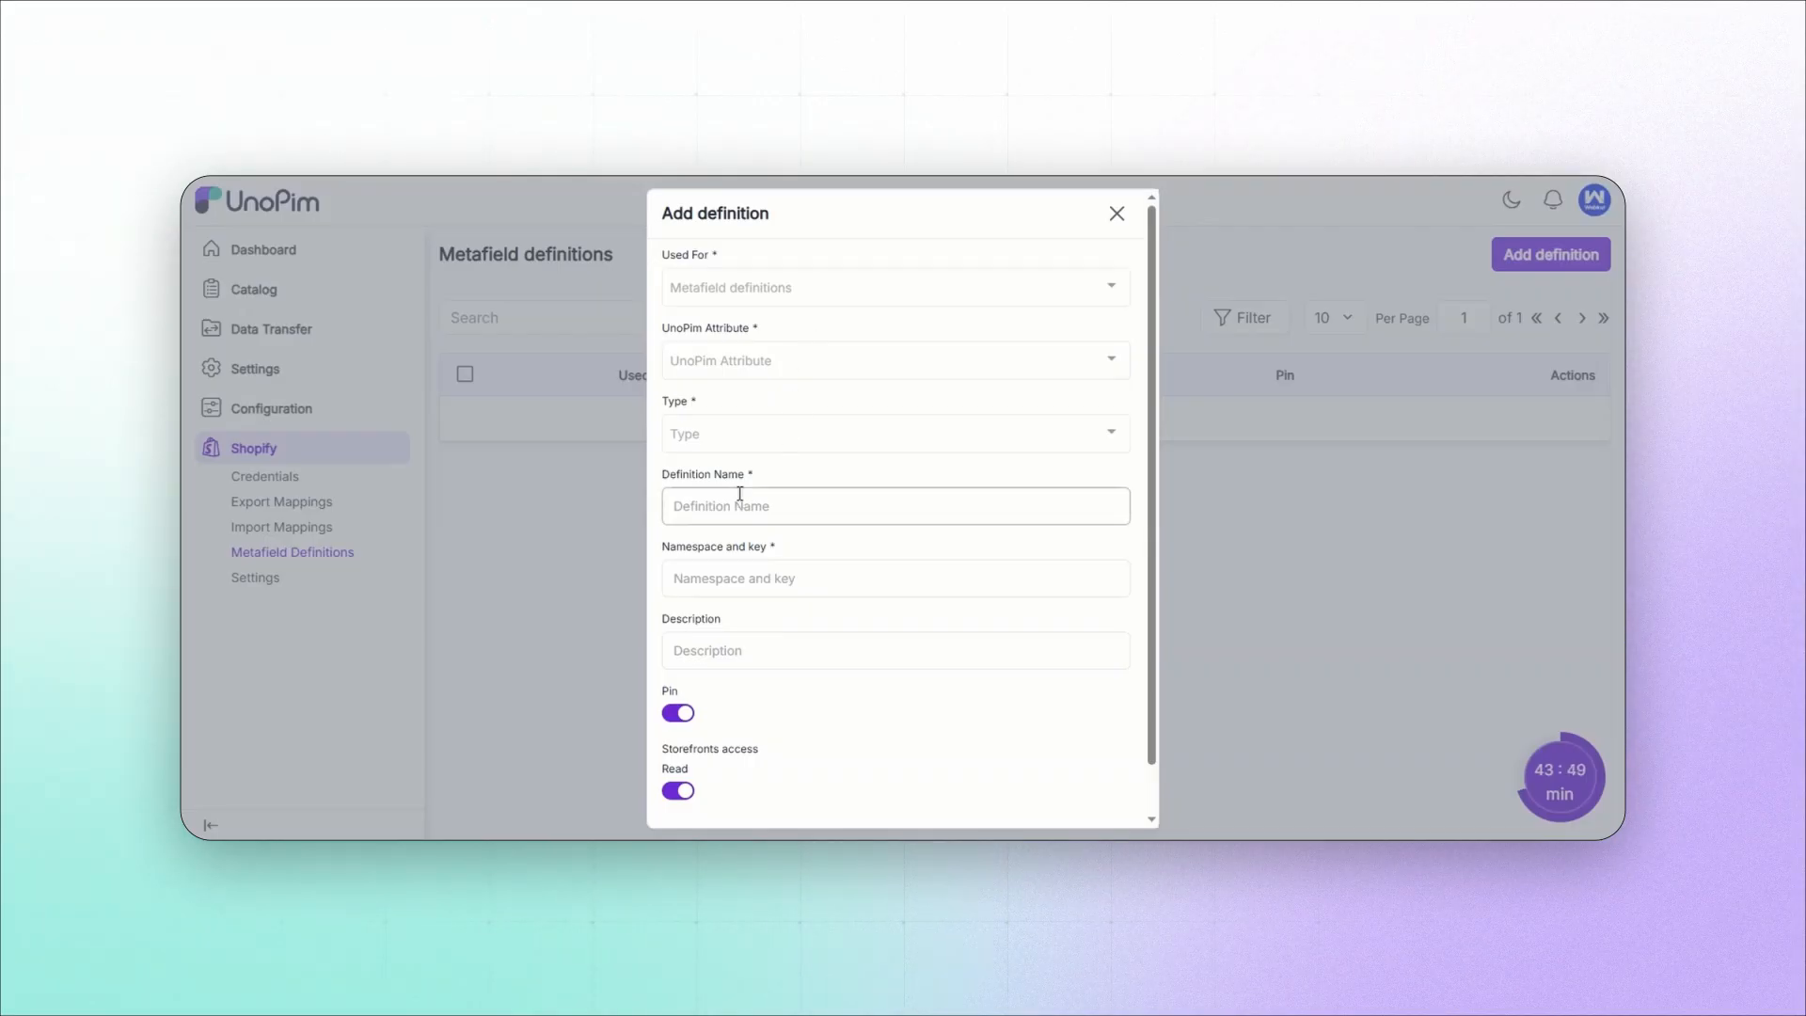
Step: Return to UnoPim and review the remaining fields of the new definition, including Namespace and key
{"action": "left_click", "coordinate": [728, 583]}
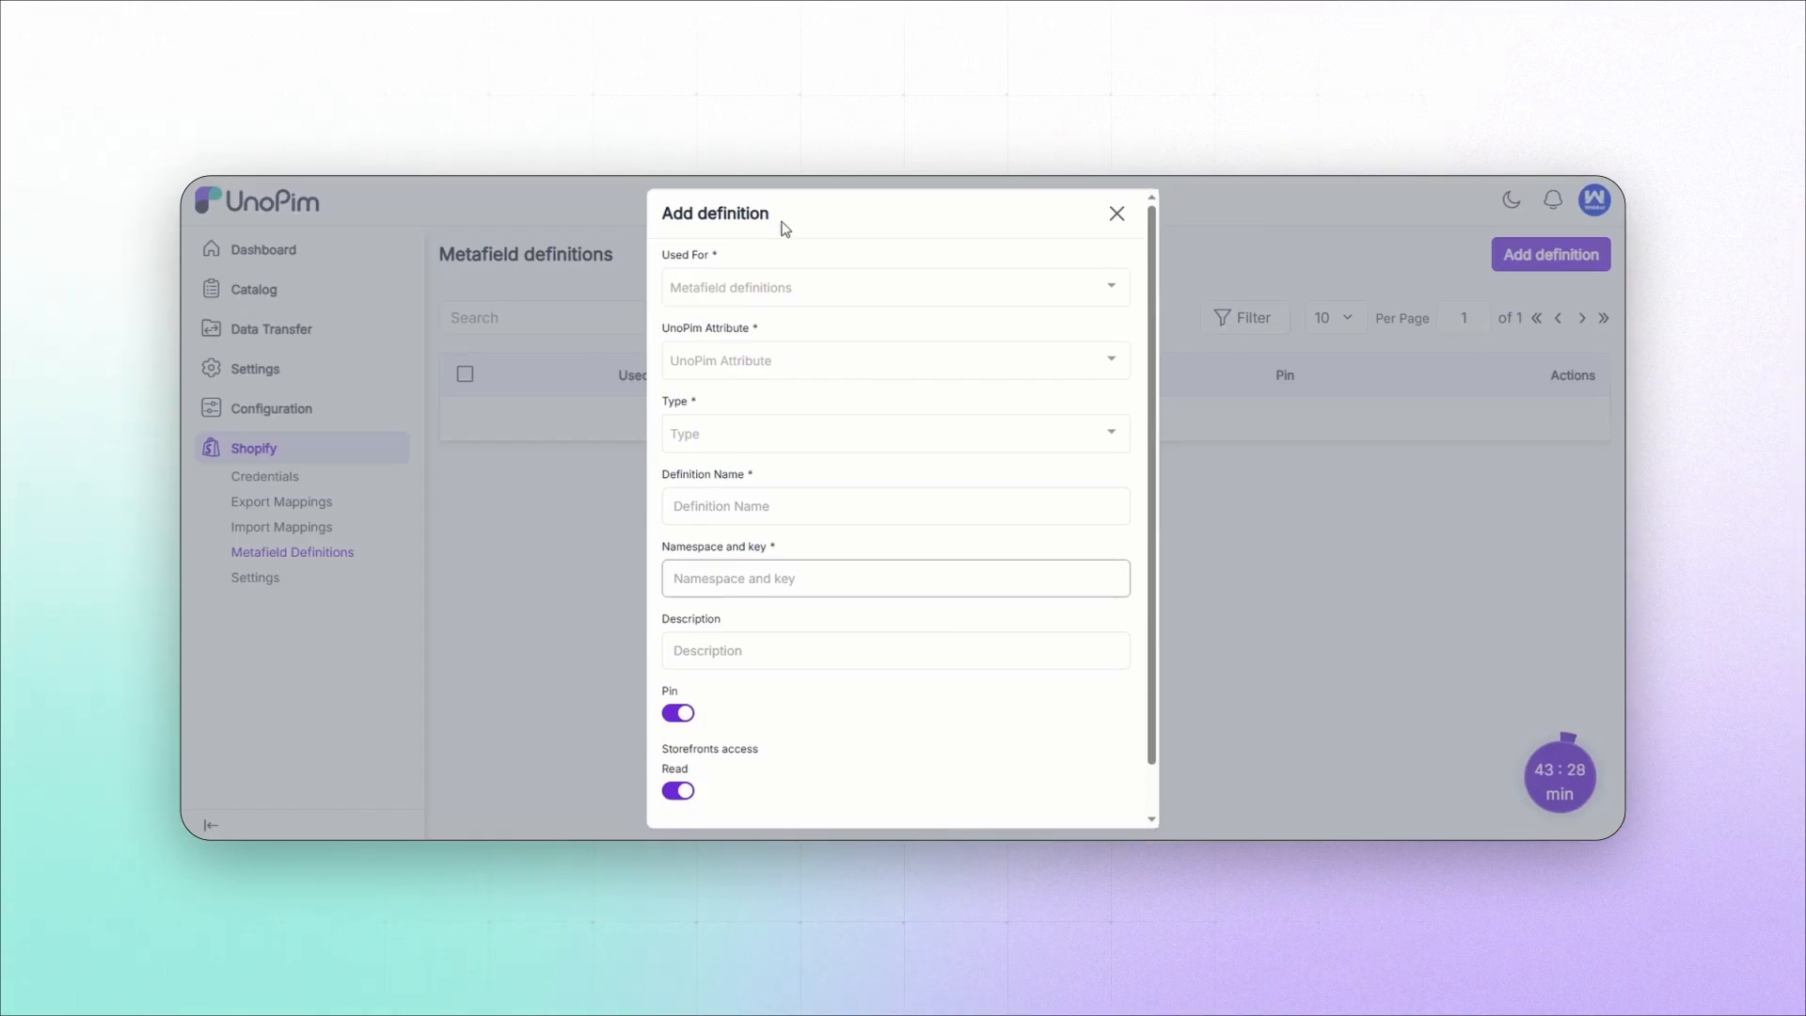
{"action": "scroll", "coordinate": [754, 629], "scroll_direction": "down", "scroll_amount": 1}
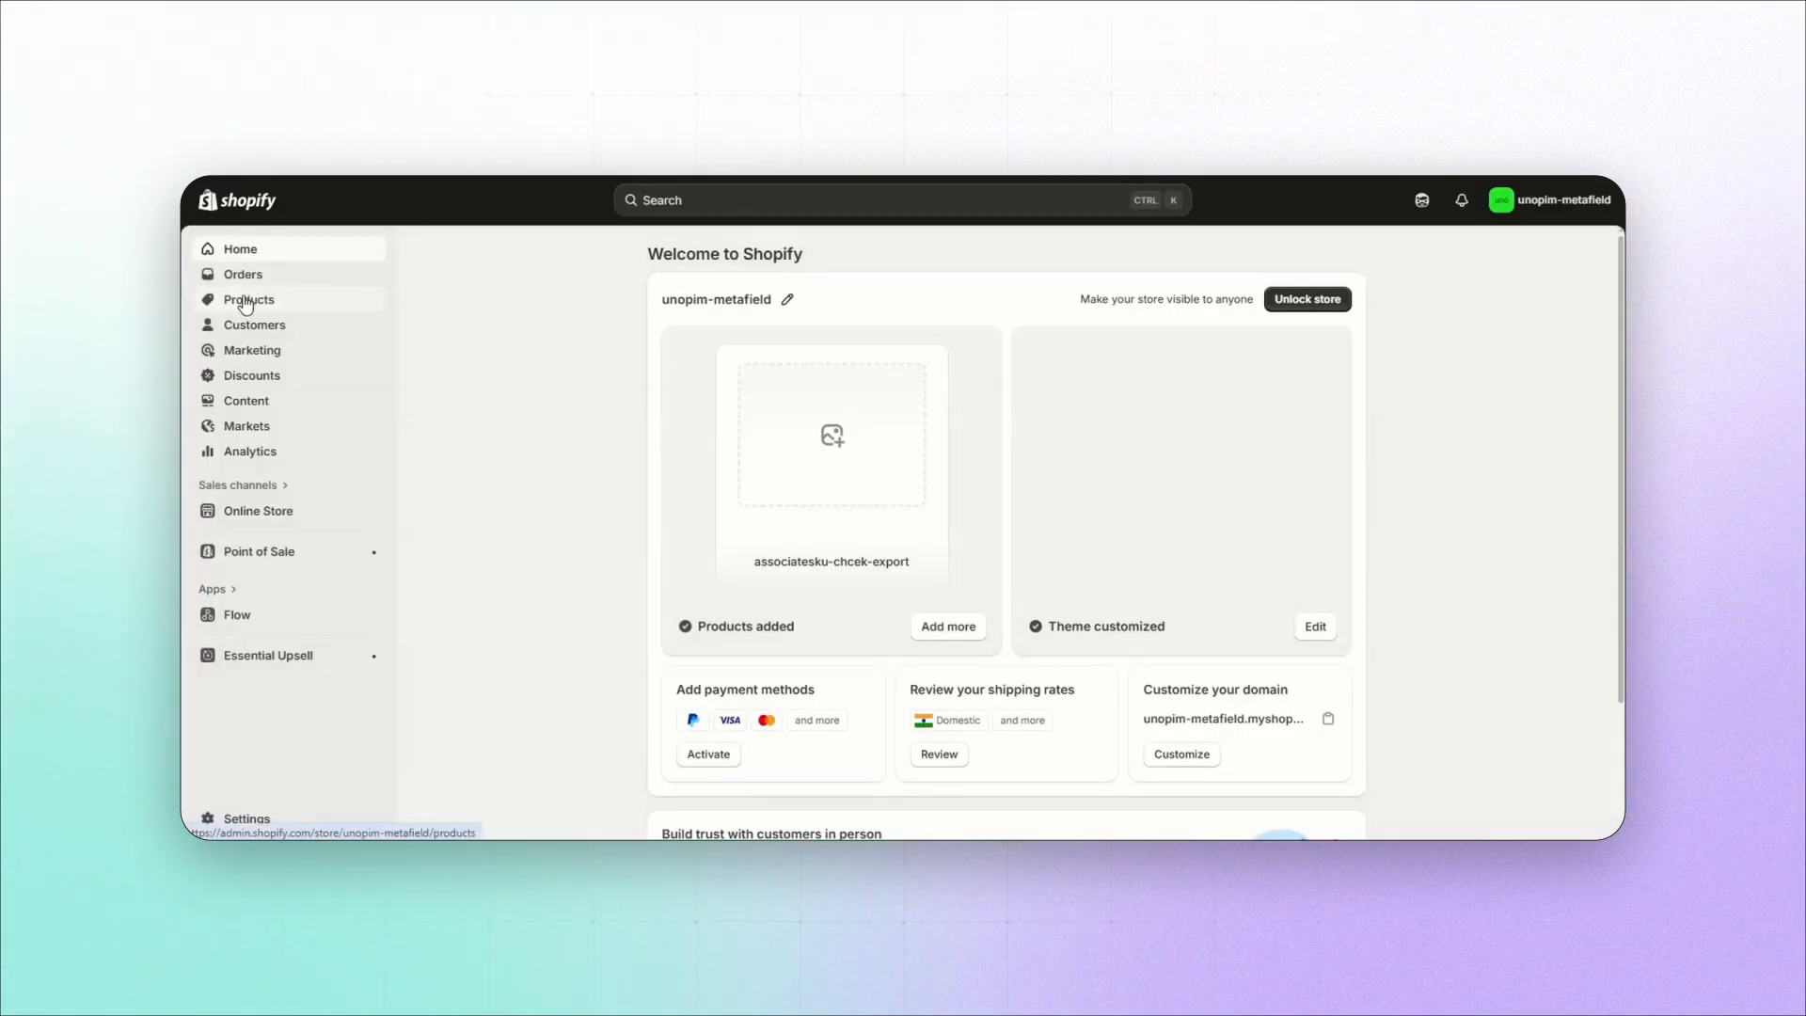
Step: In the Shopify admin, open the Icecream product and examine its pinned and unpinned product metafields
{"action": "left_click", "coordinate": [246, 301]}
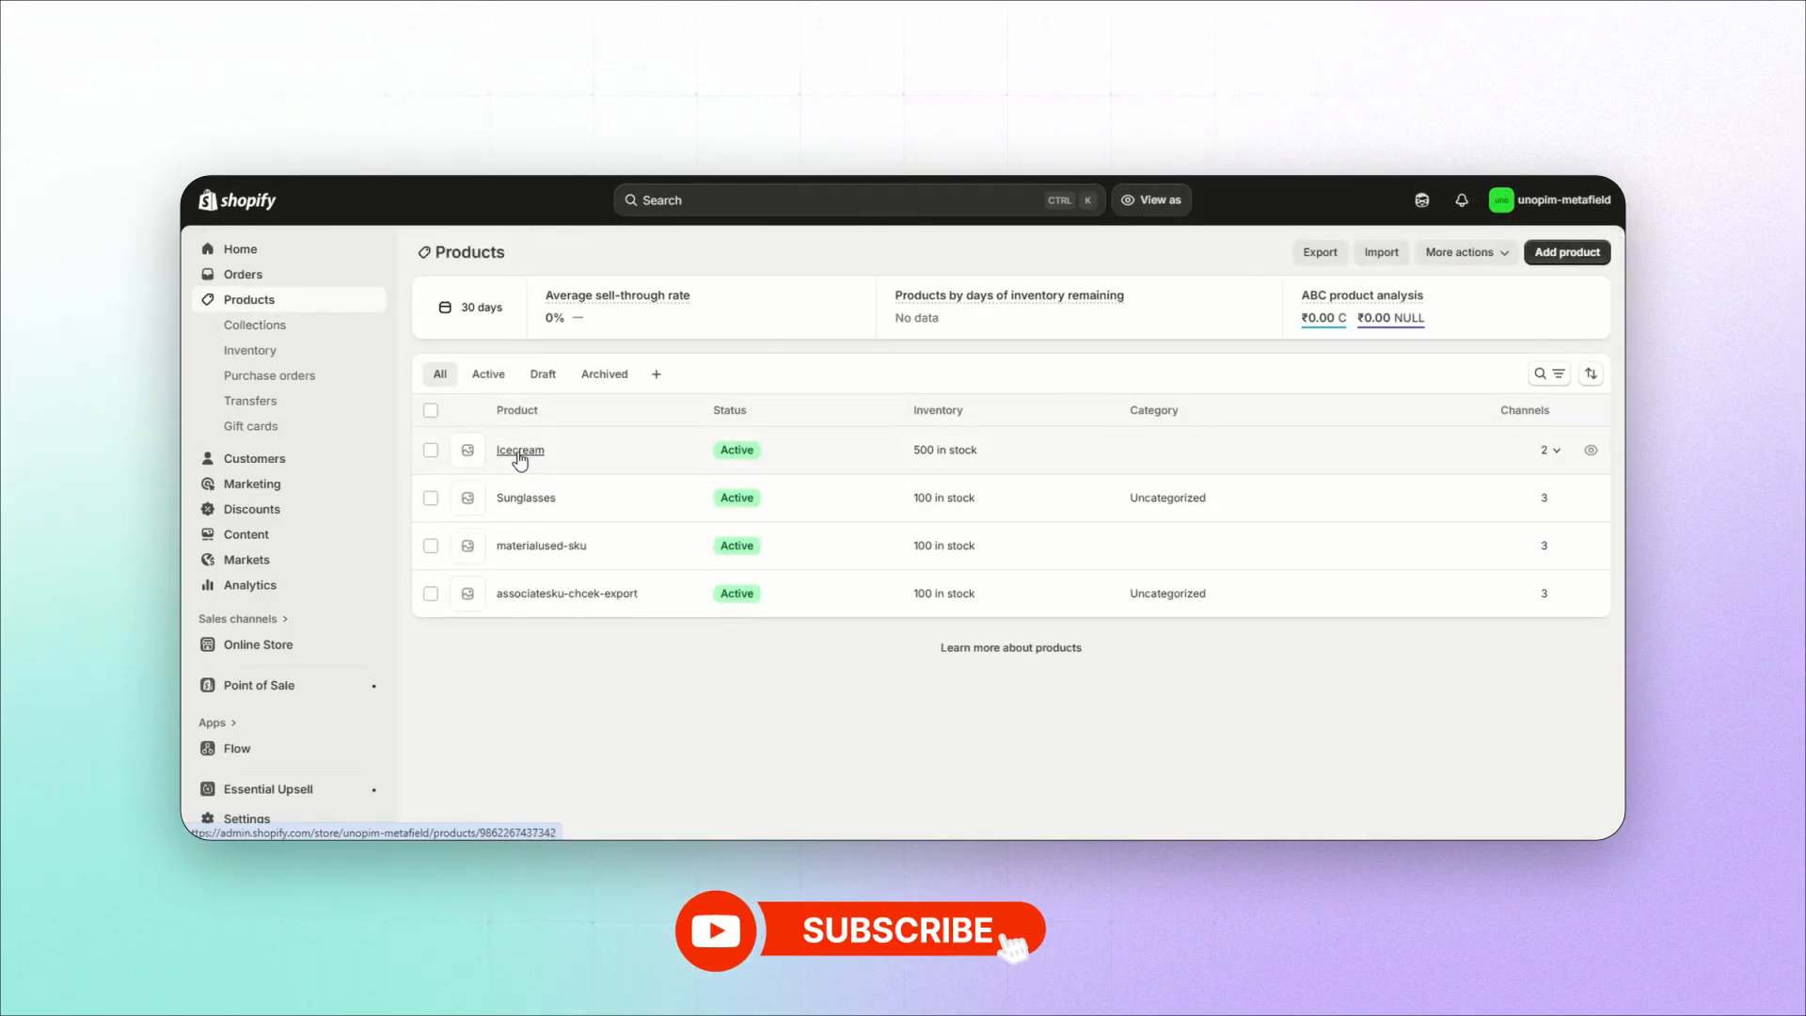
{"action": "left_click", "coordinate": [517, 453]}
{"action": "scroll", "coordinate": [901, 689], "scroll_direction": "down", "scroll_amount": 10}
{"action": "scroll", "coordinate": [900, 689], "scroll_direction": "down", "scroll_amount": 3}
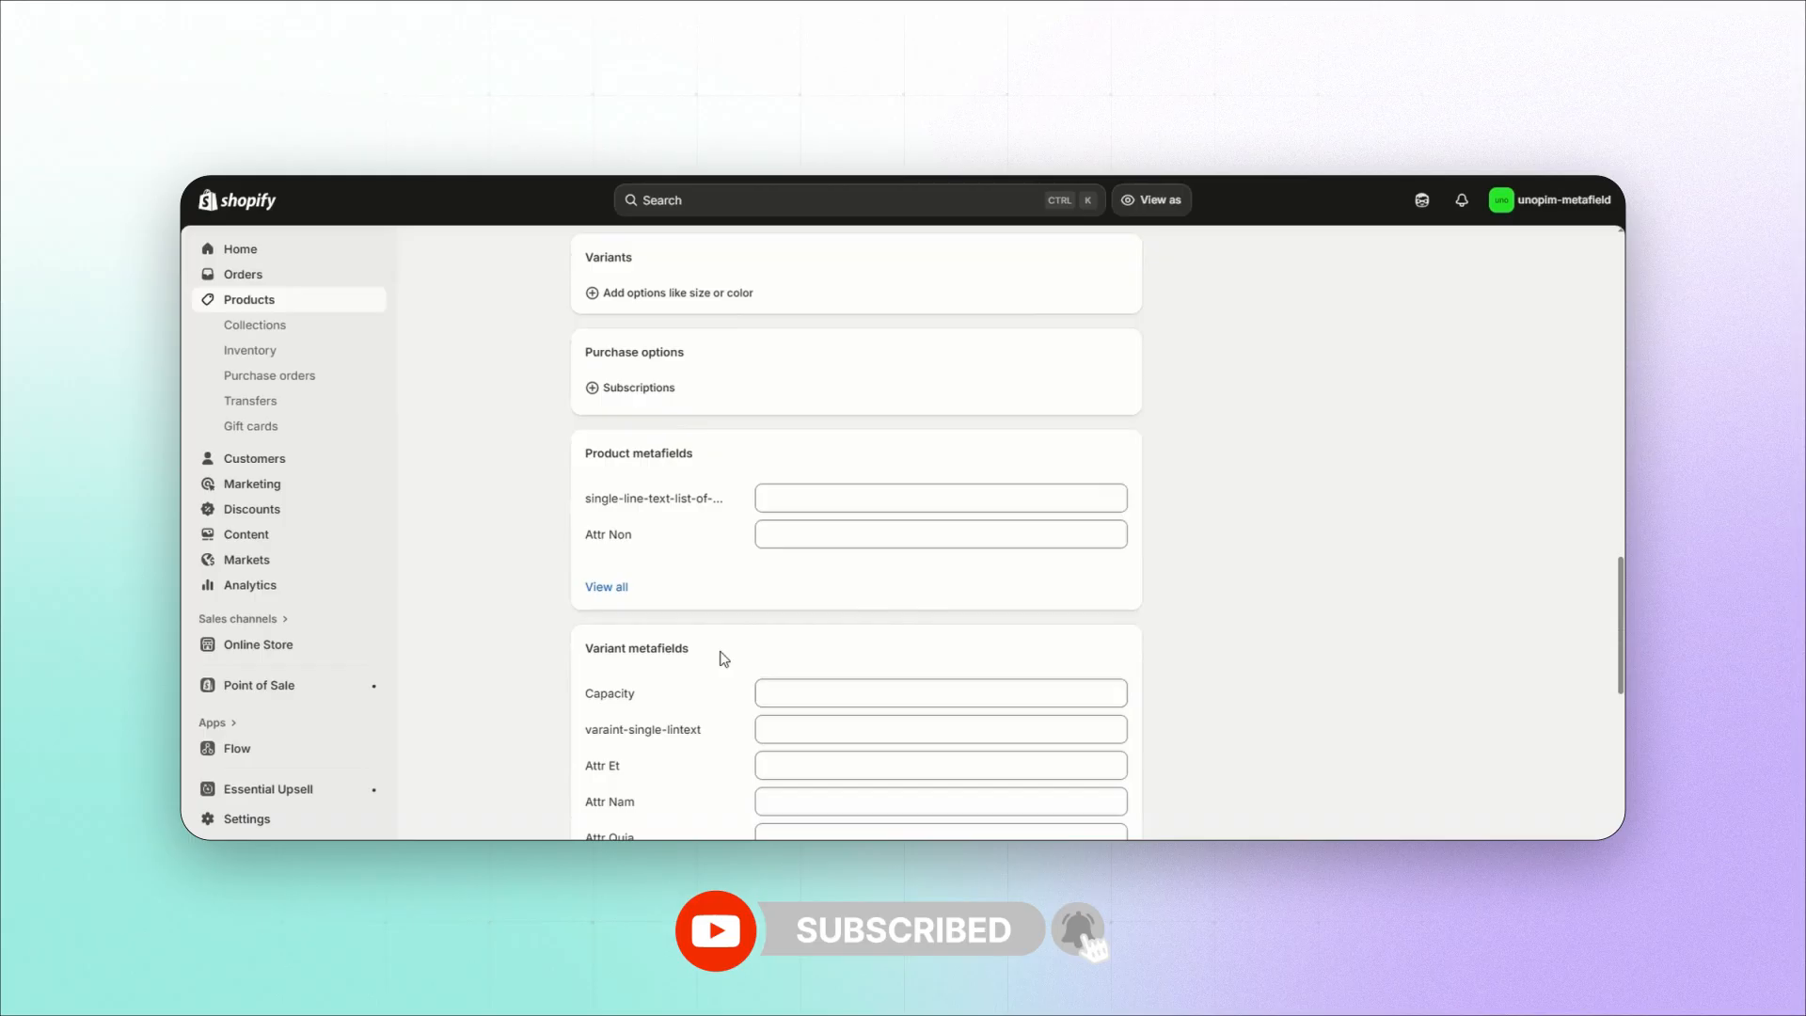
{"action": "left_click", "coordinate": [605, 587]}
{"action": "double_click", "coordinate": [603, 350]}
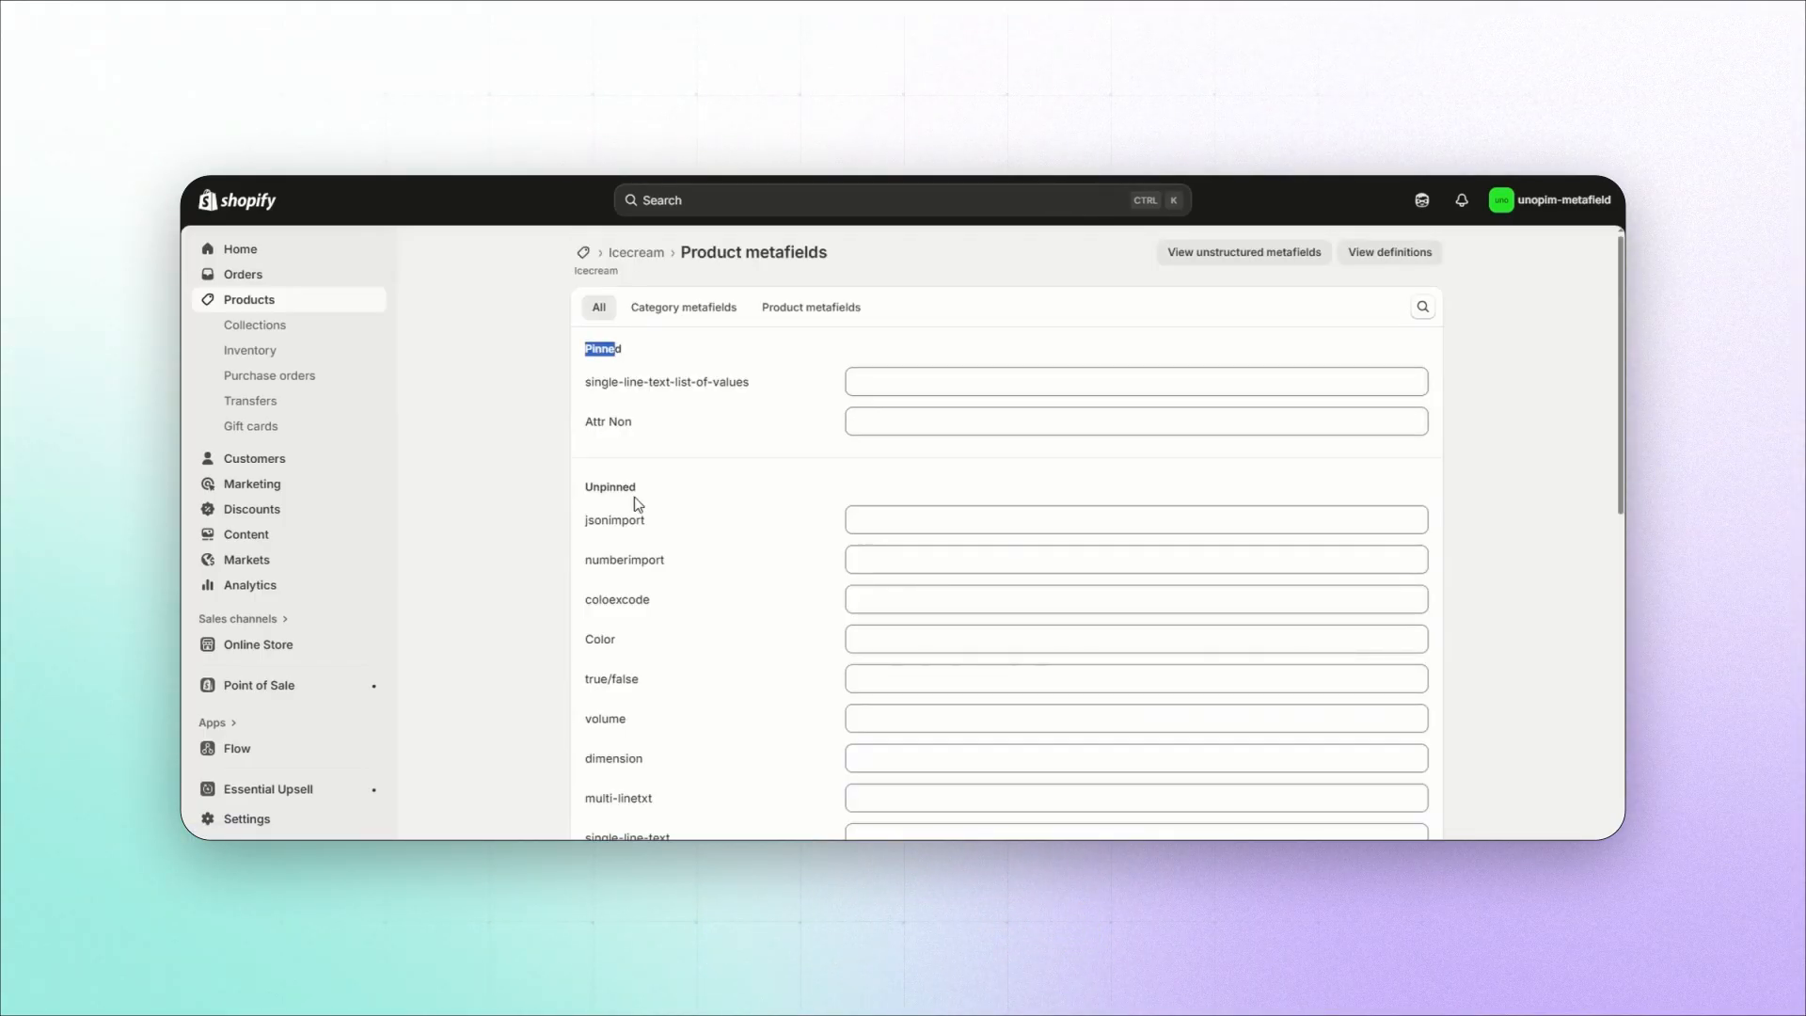
{"action": "double_click", "coordinate": [592, 488]}
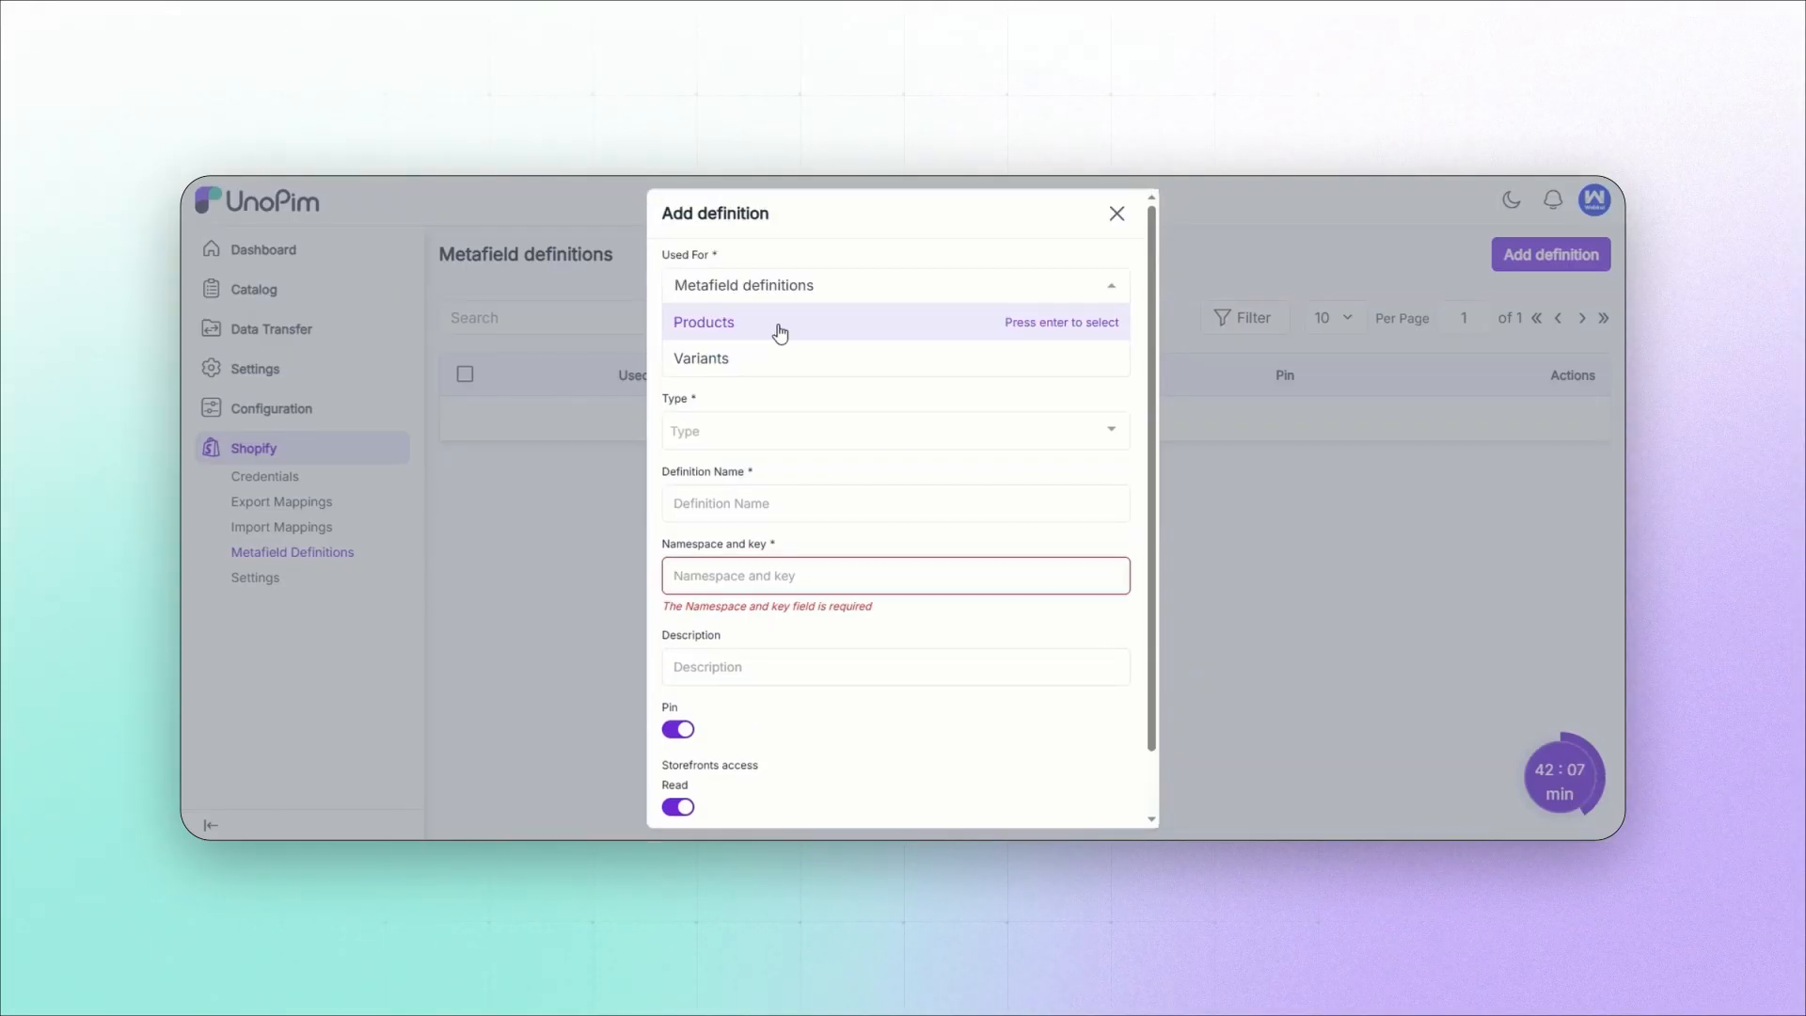
Step: Back in UnoPim, set the new definition's use to Products, its attribute to careInstruction and its type to Multi-line text
{"action": "left_click", "coordinate": [780, 332]}
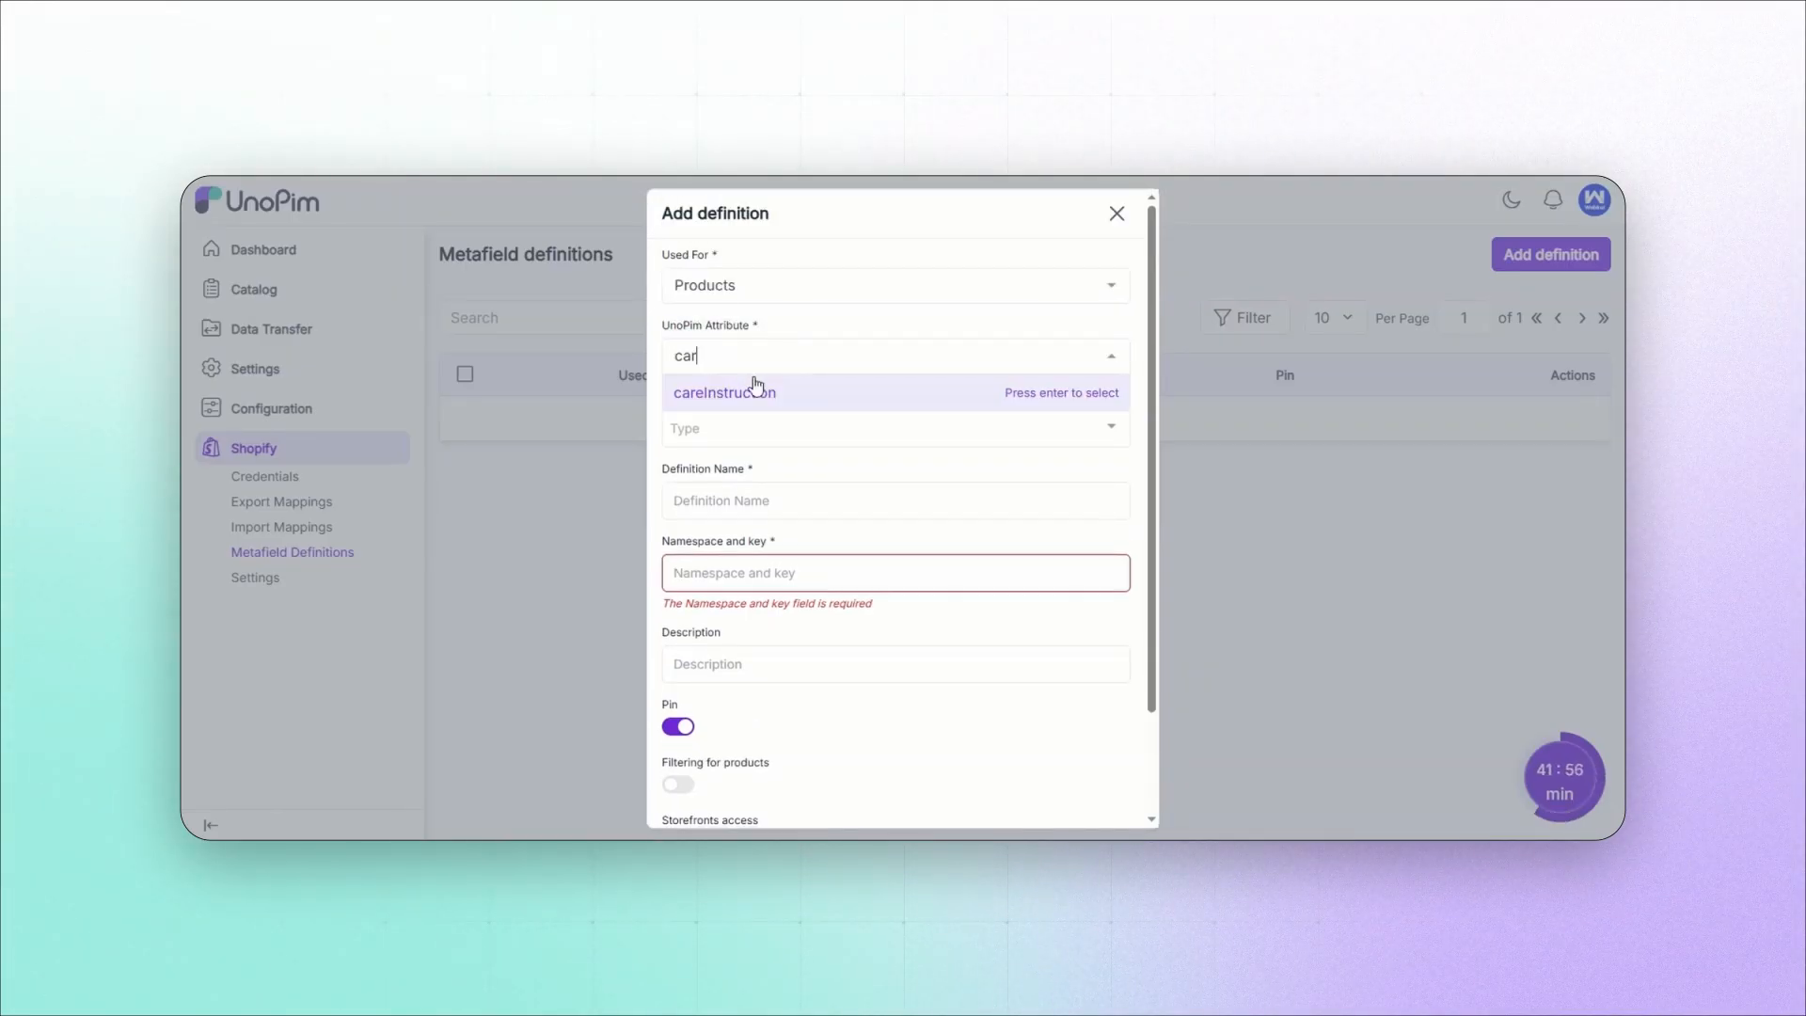
{"action": "left_click", "coordinate": [756, 390]}
{"action": "left_click", "coordinate": [754, 426]}
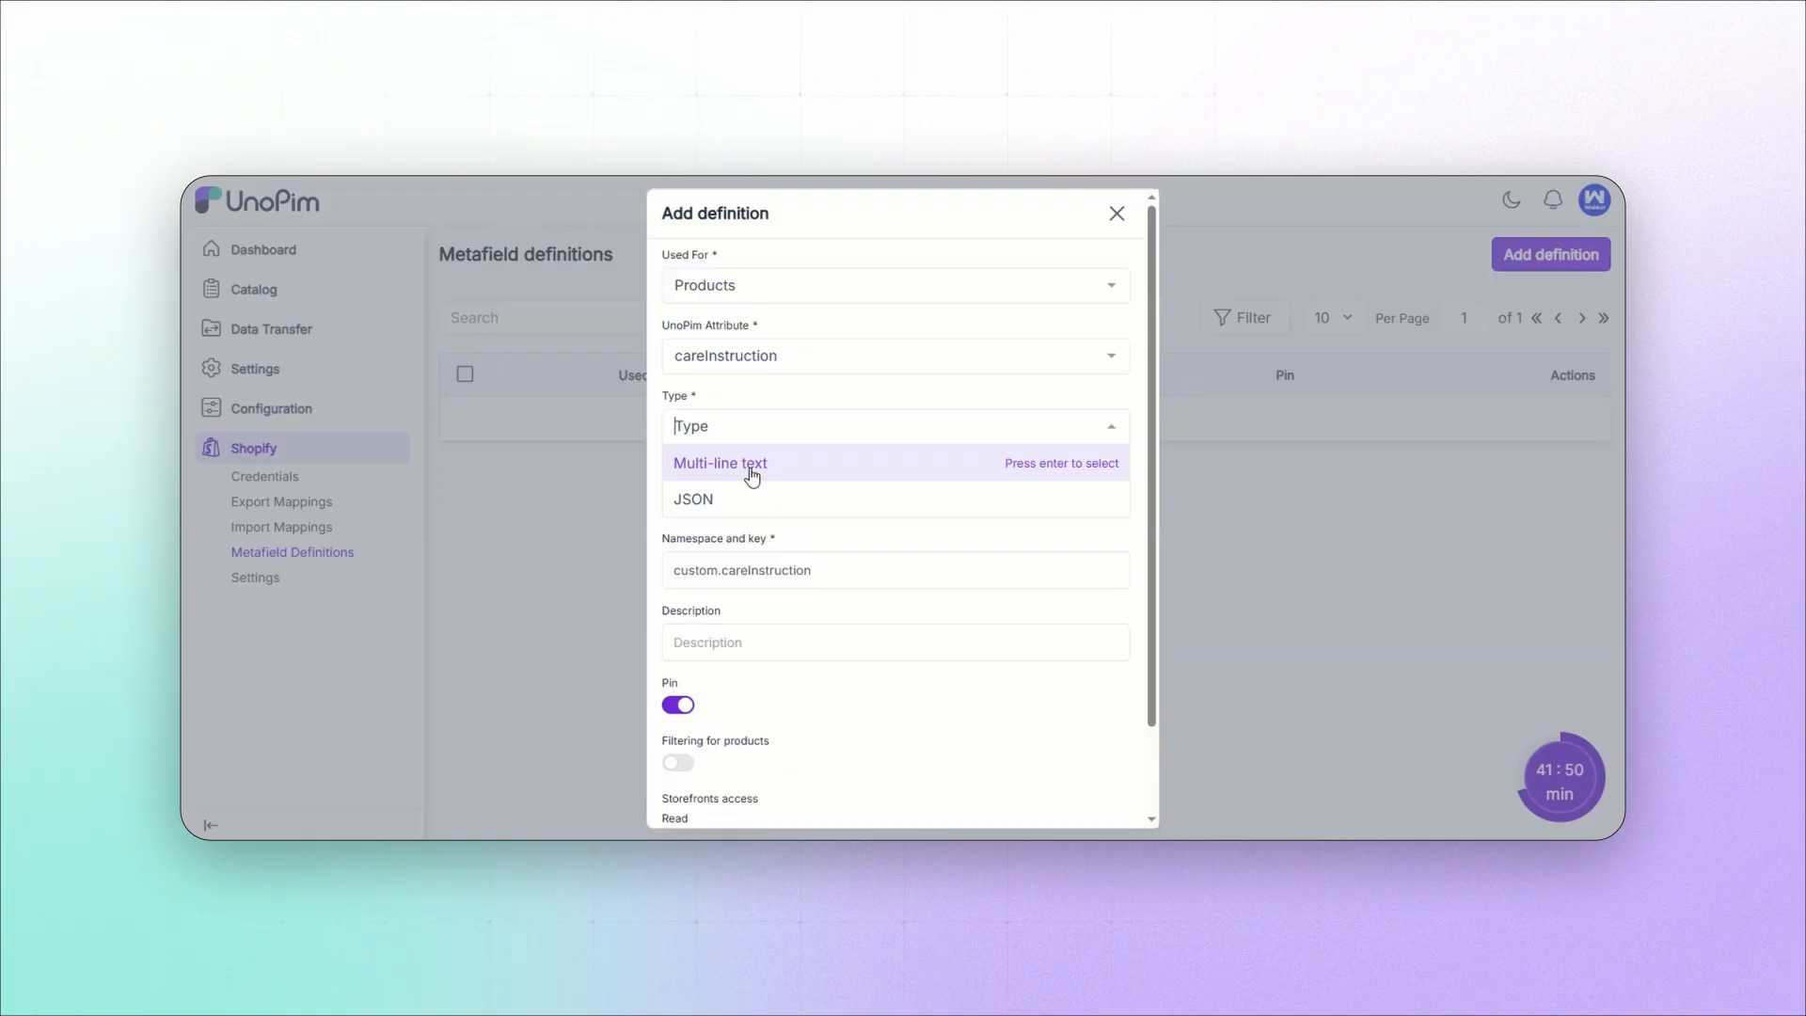
{"action": "left_click", "coordinate": [751, 475]}
{"action": "left_click", "coordinate": [748, 506]}
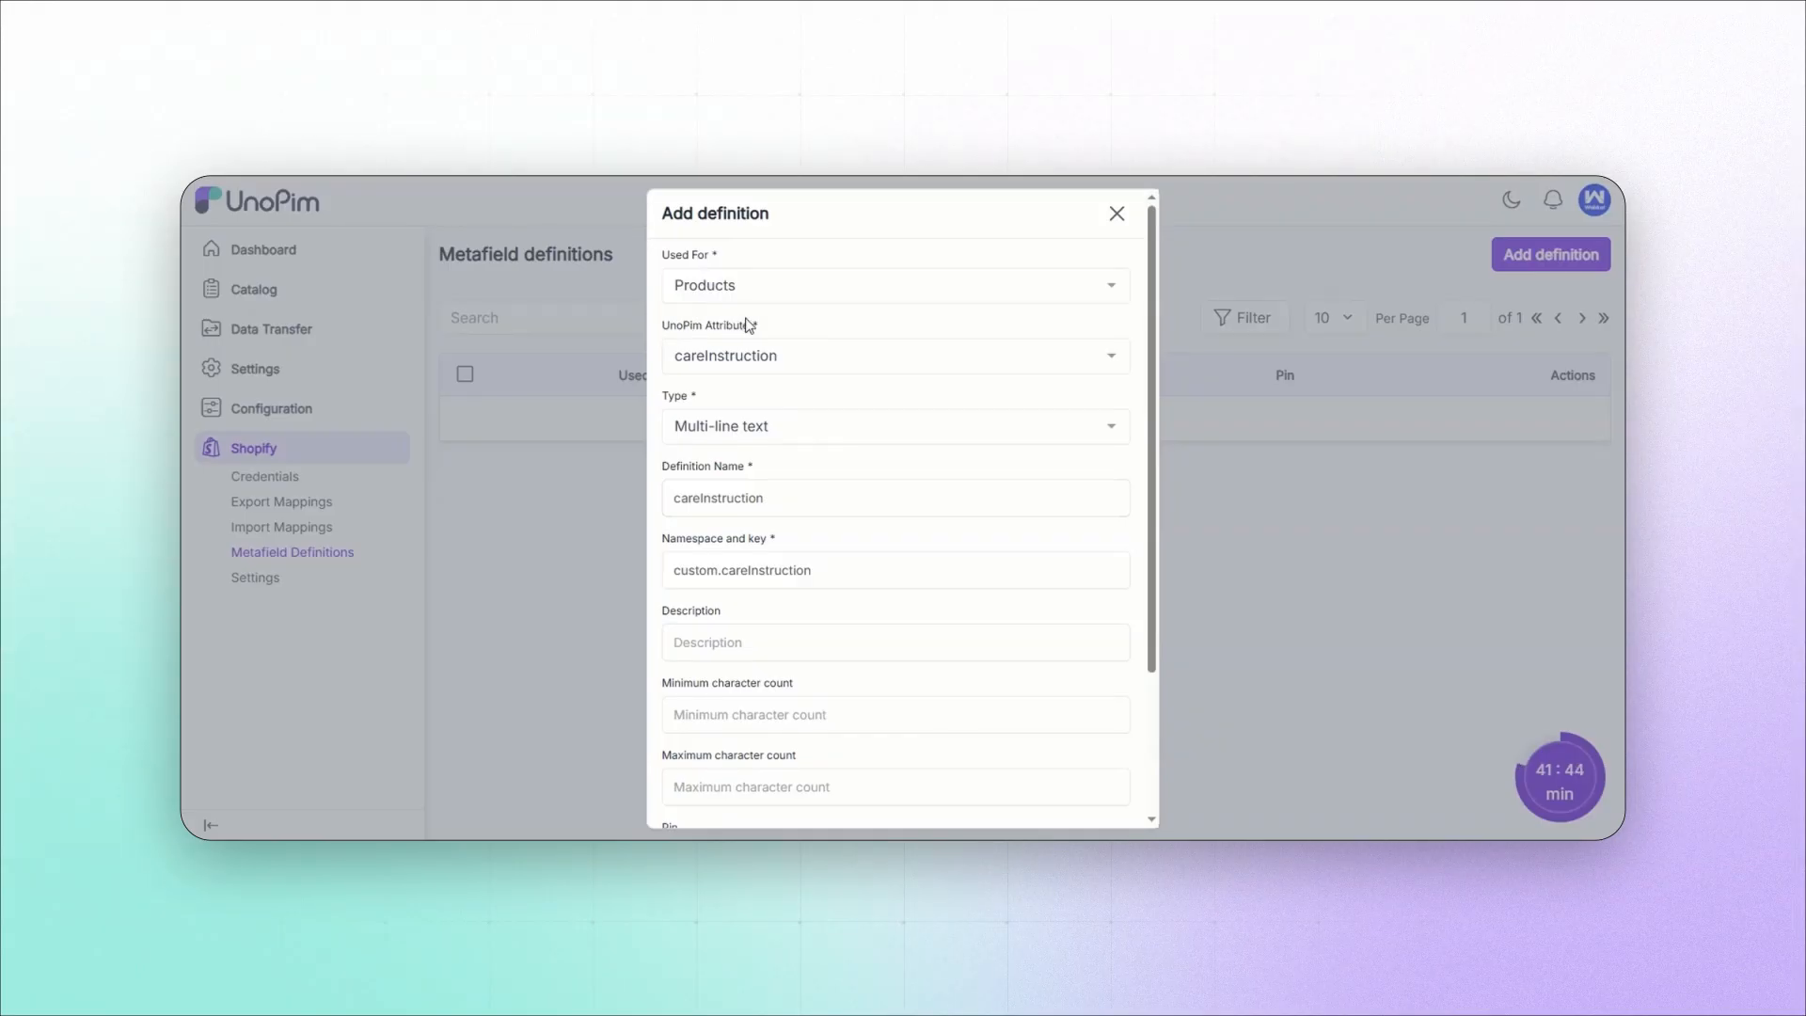
Step: Save the careInstruction definition with blank character counts, and save it again from its edit page
{"action": "scroll", "coordinate": [783, 562], "scroll_direction": "down", "scroll_amount": 2}
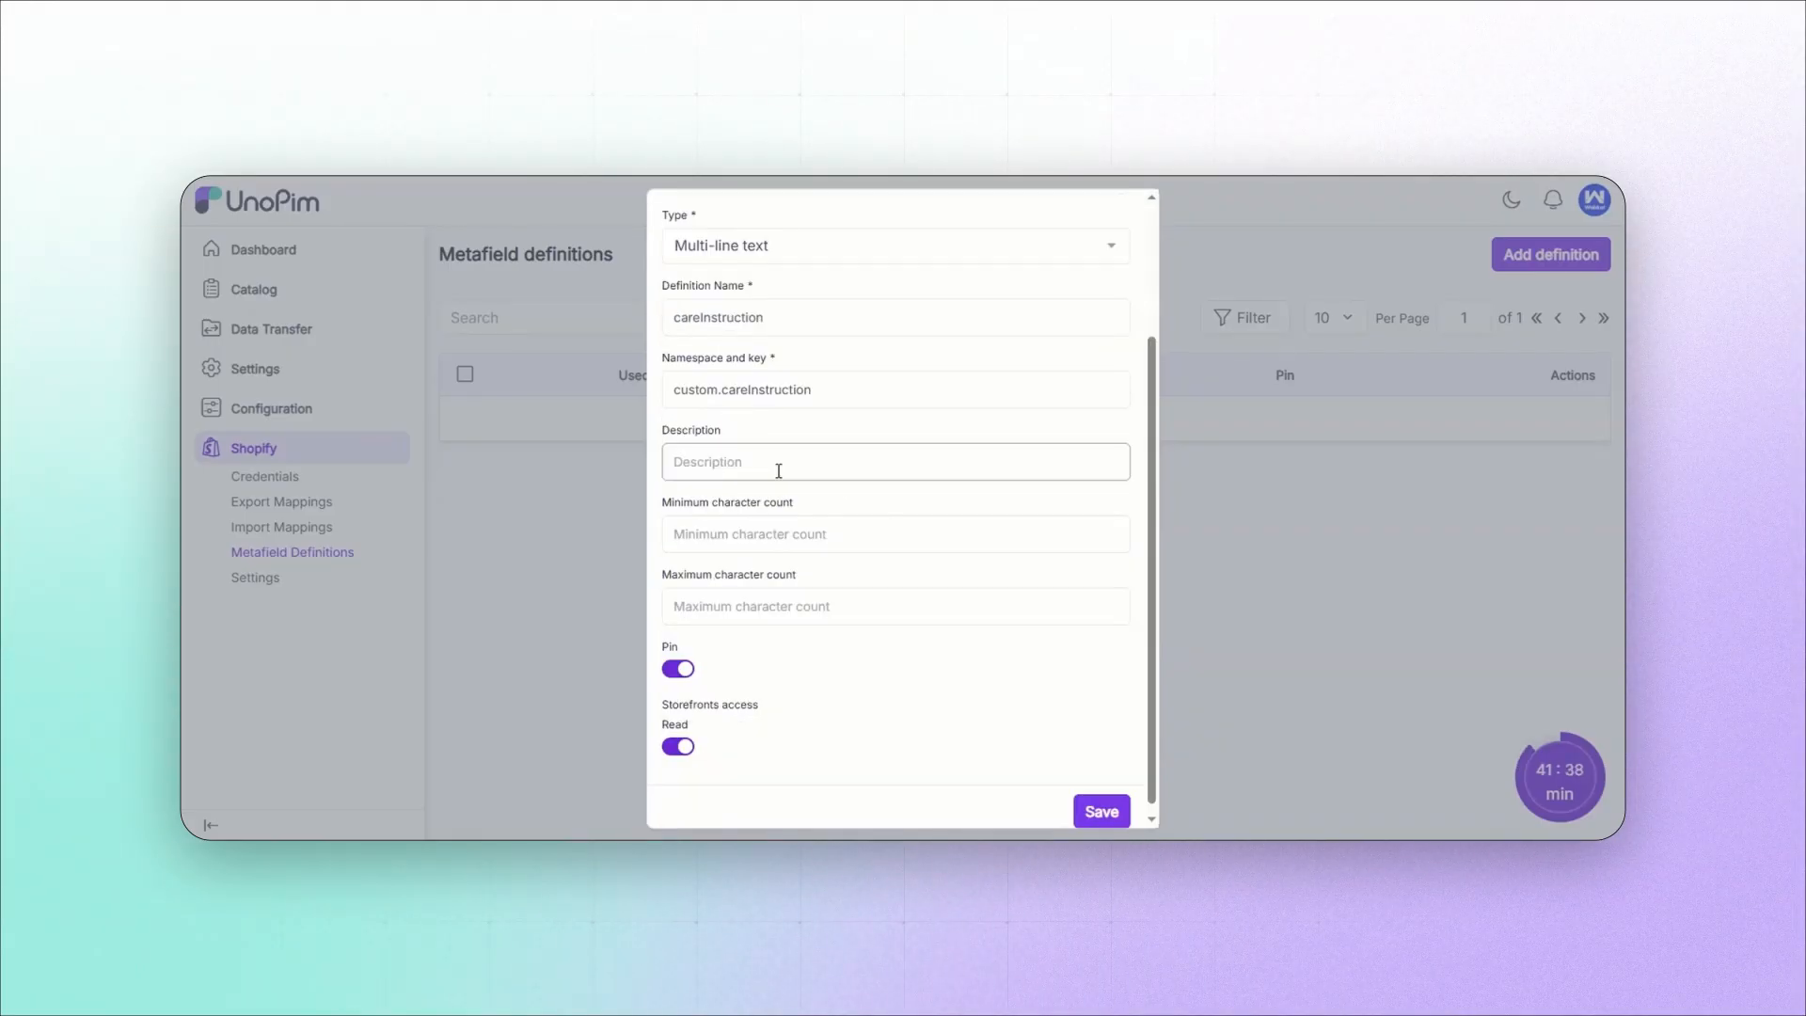
{"action": "left_click", "coordinate": [754, 546]}
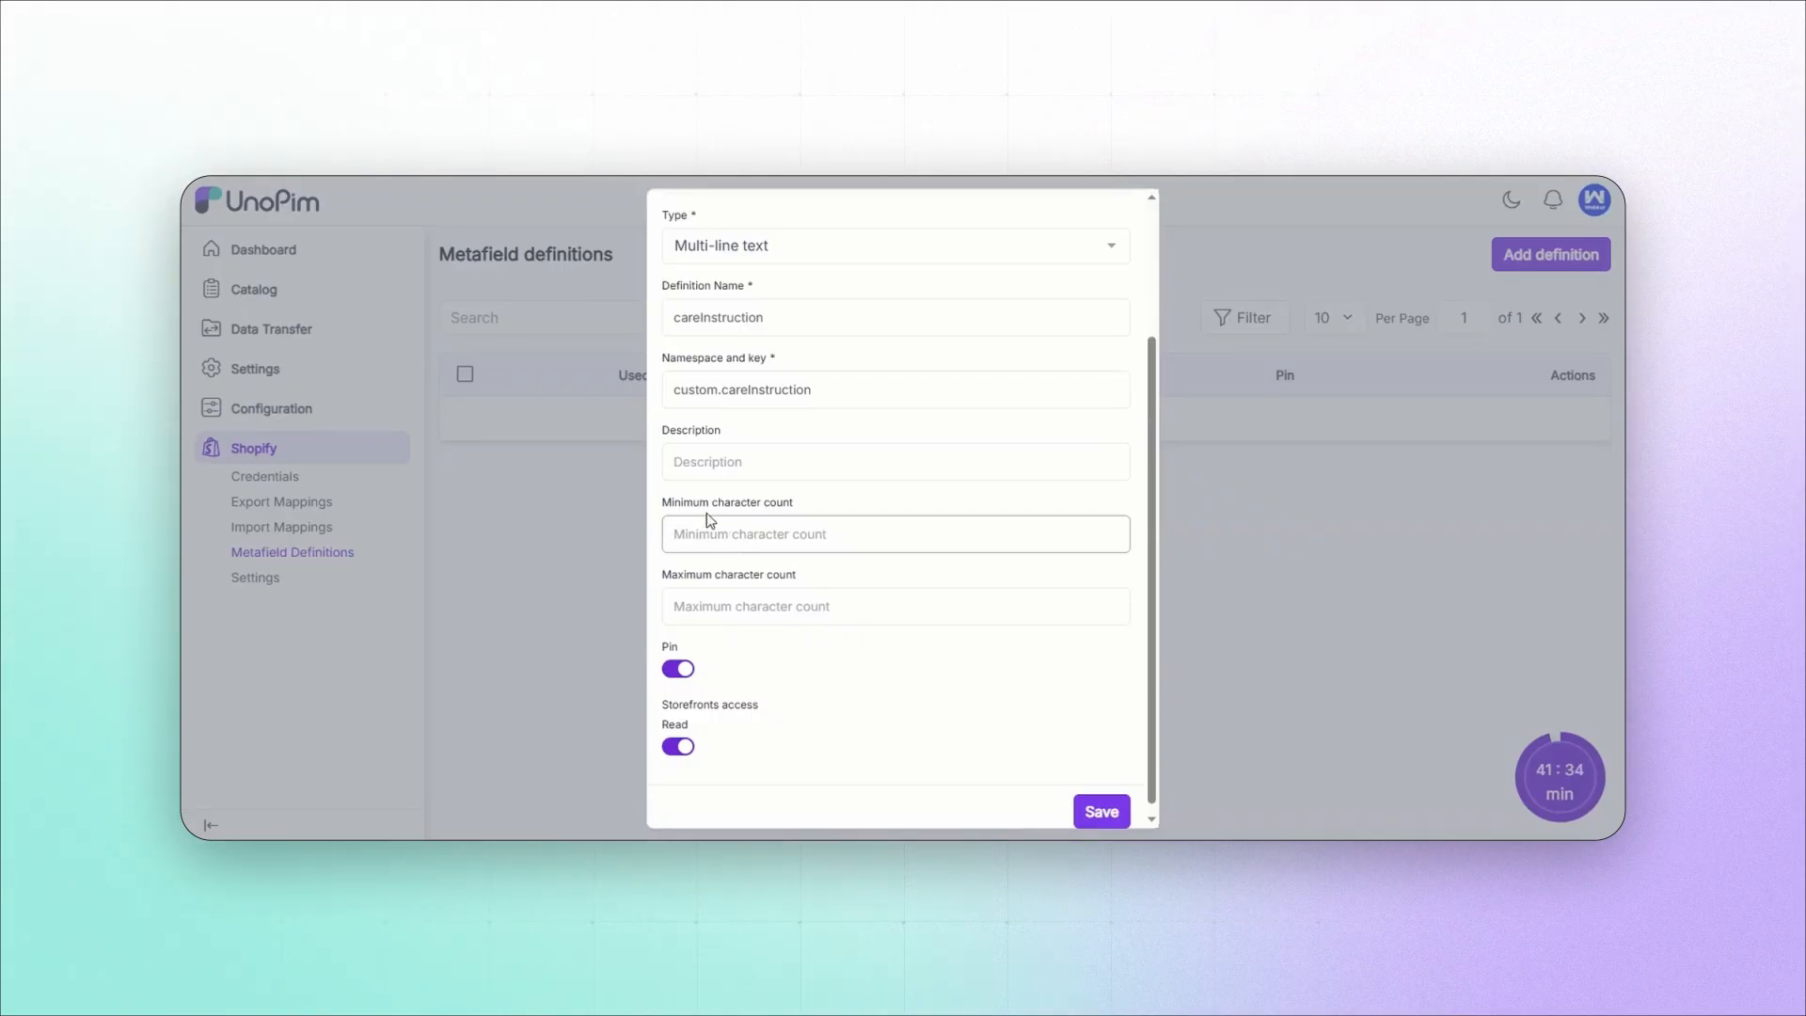
{"action": "scroll", "coordinate": [903, 659], "scroll_direction": "down", "scroll_amount": 1}
{"action": "left_click", "coordinate": [1102, 802]}
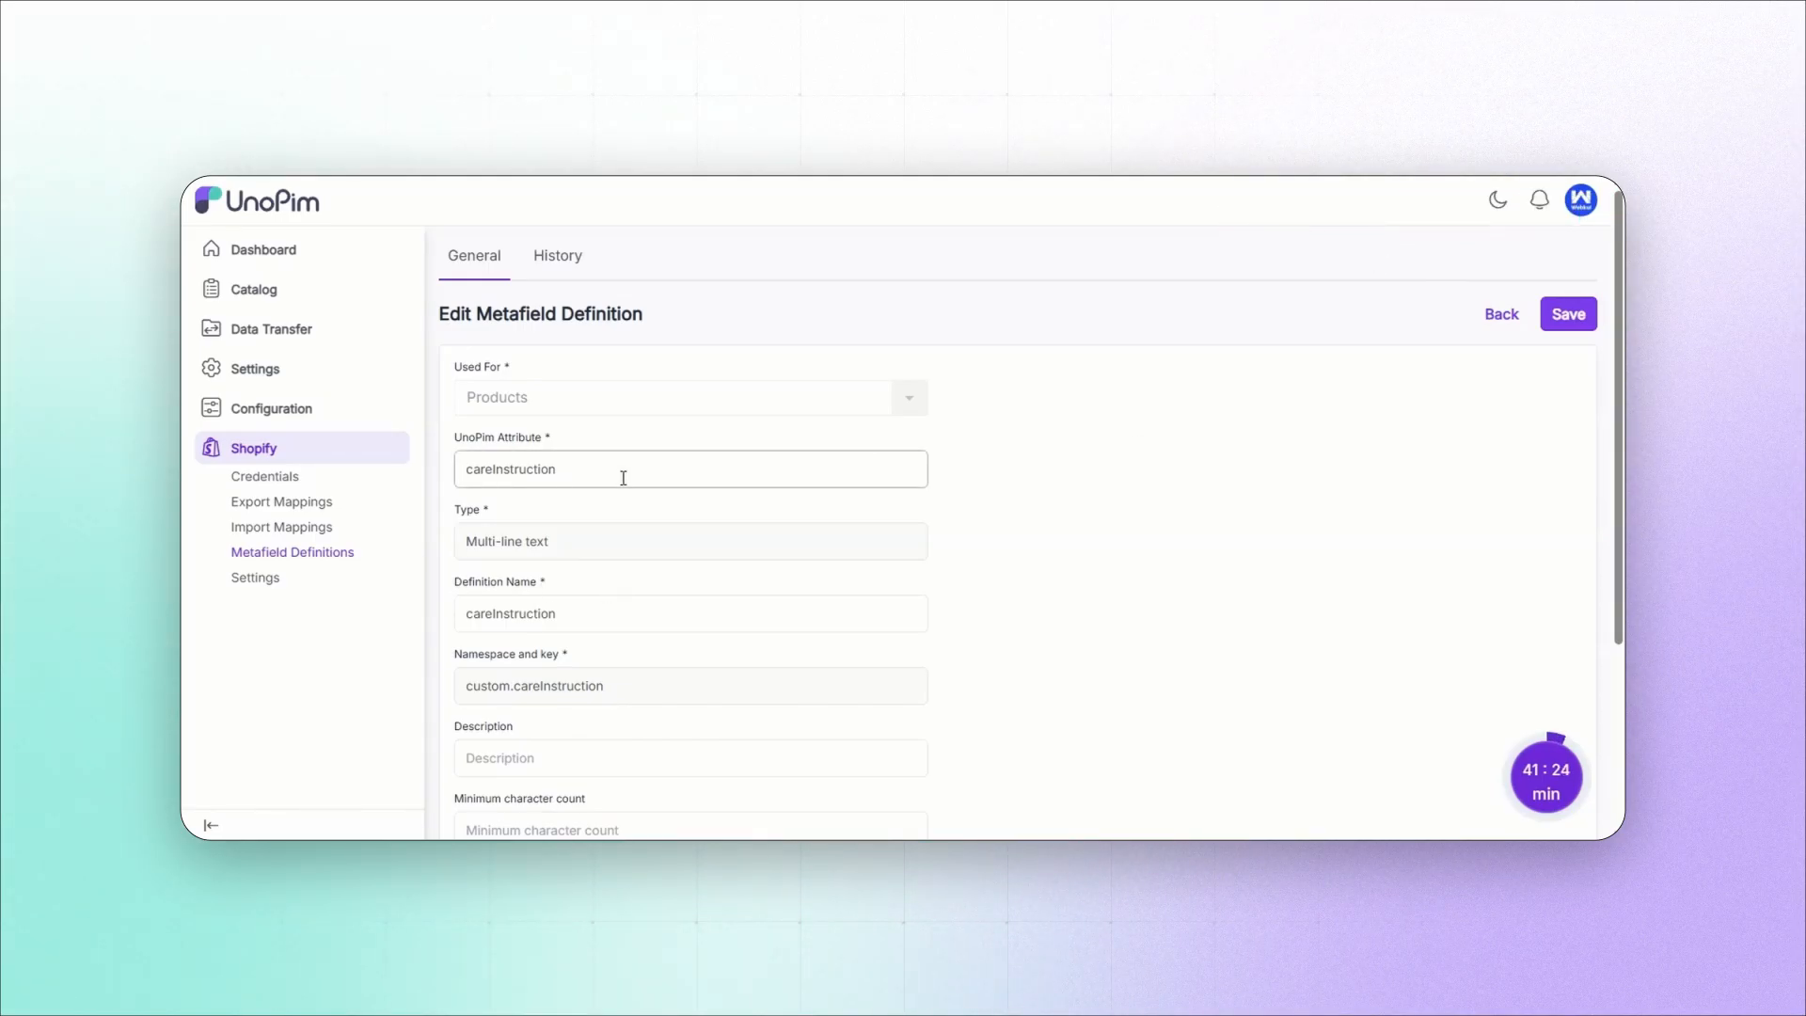
{"action": "left_click", "coordinate": [1589, 320]}
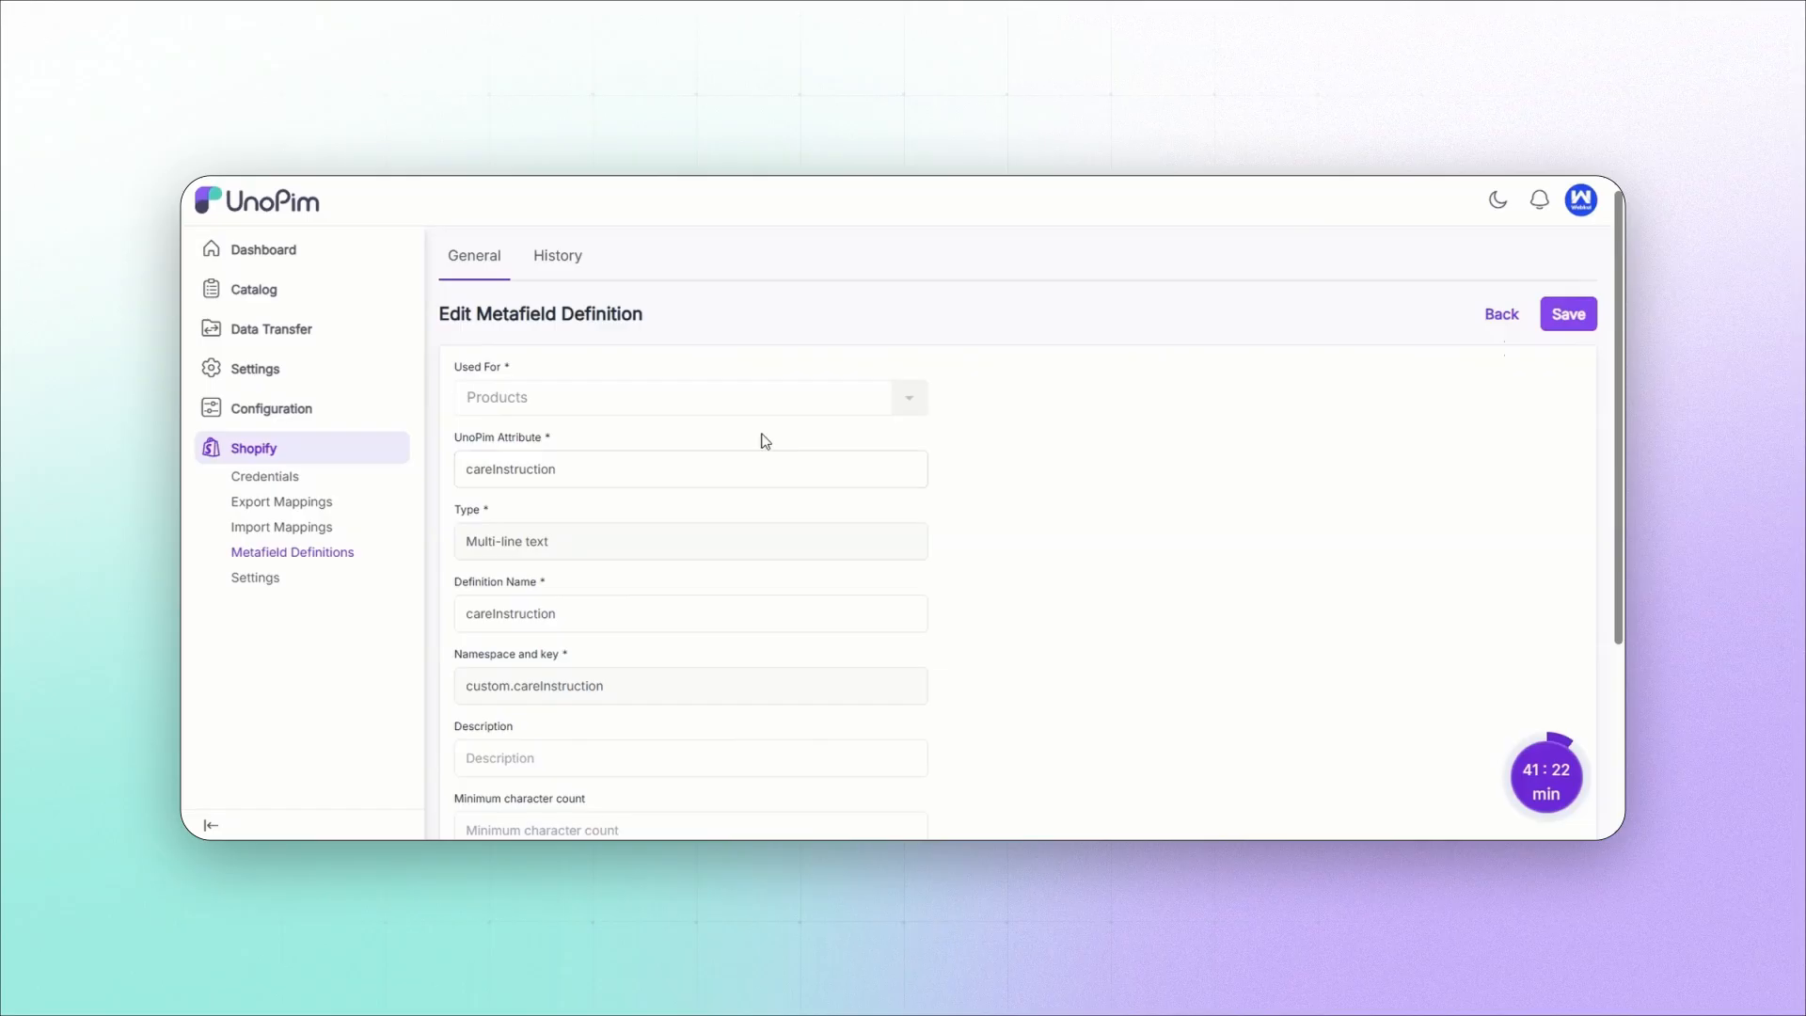
{"action": "scroll", "coordinate": [948, 618], "scroll_direction": "down", "scroll_amount": 3}
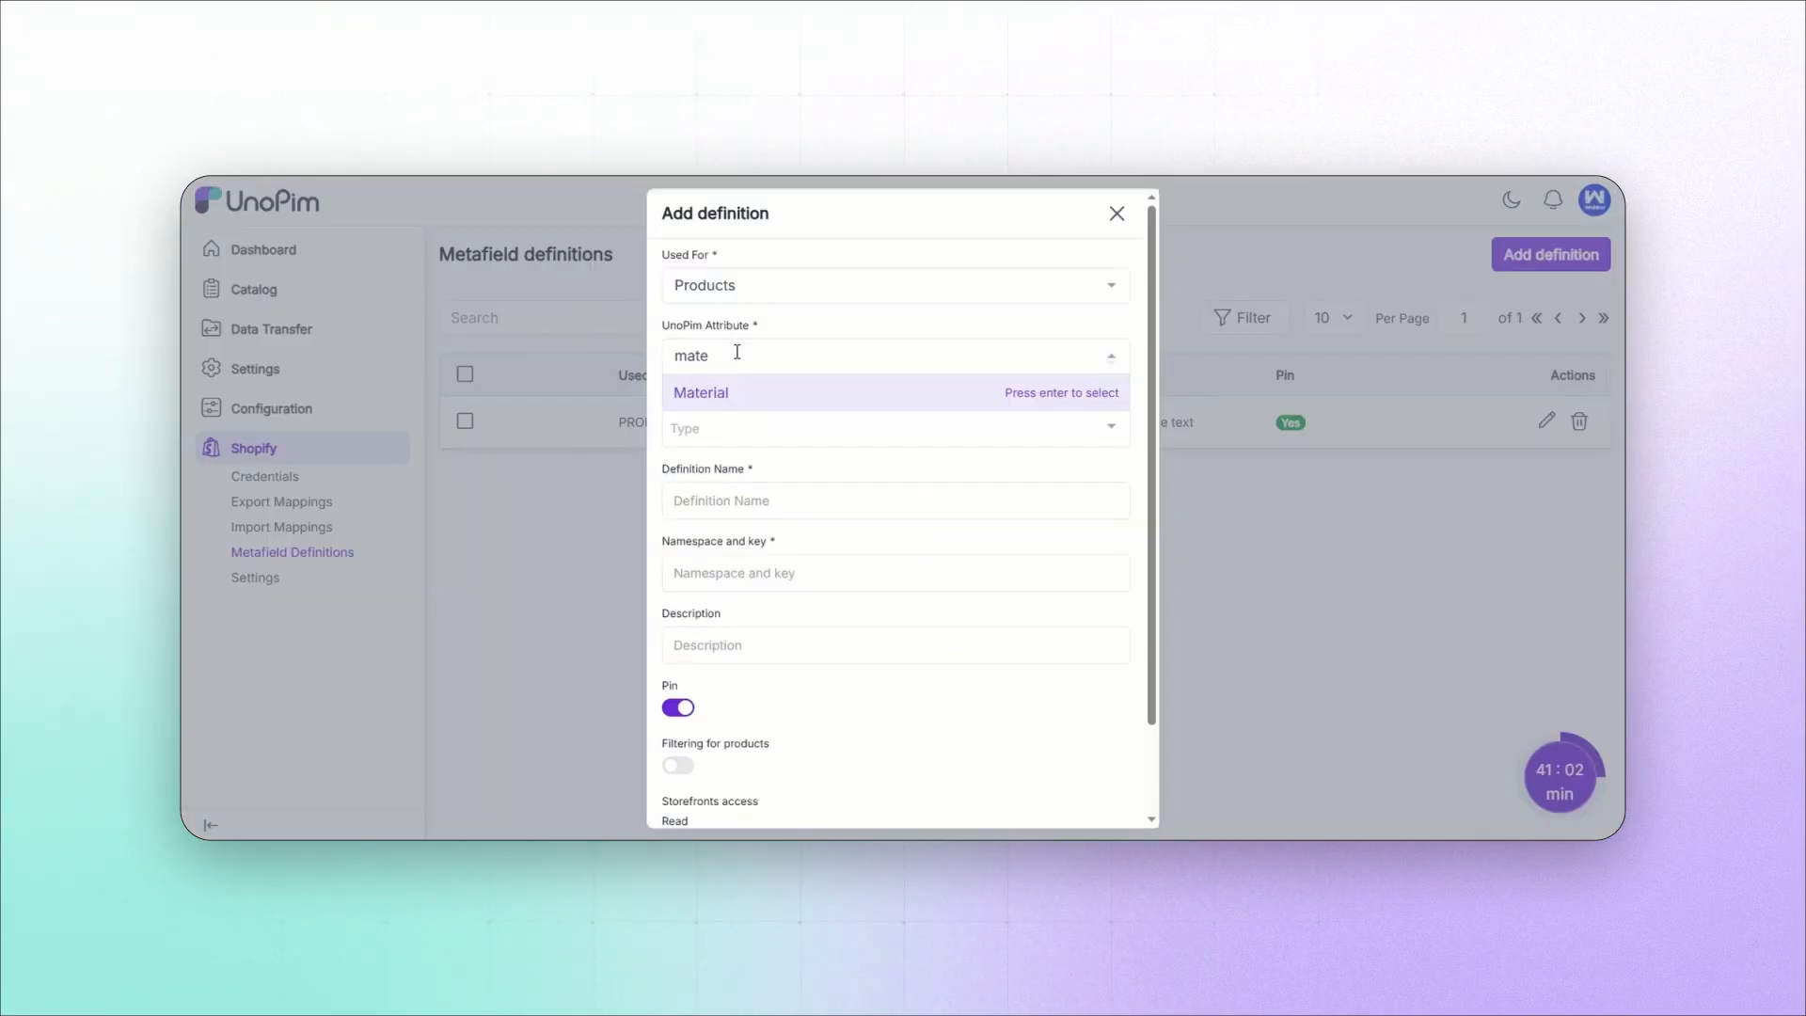
Step: Select the Material attribute for a second product definition, set its type to Single line text, and save it
{"action": "left_click", "coordinate": [708, 395]}
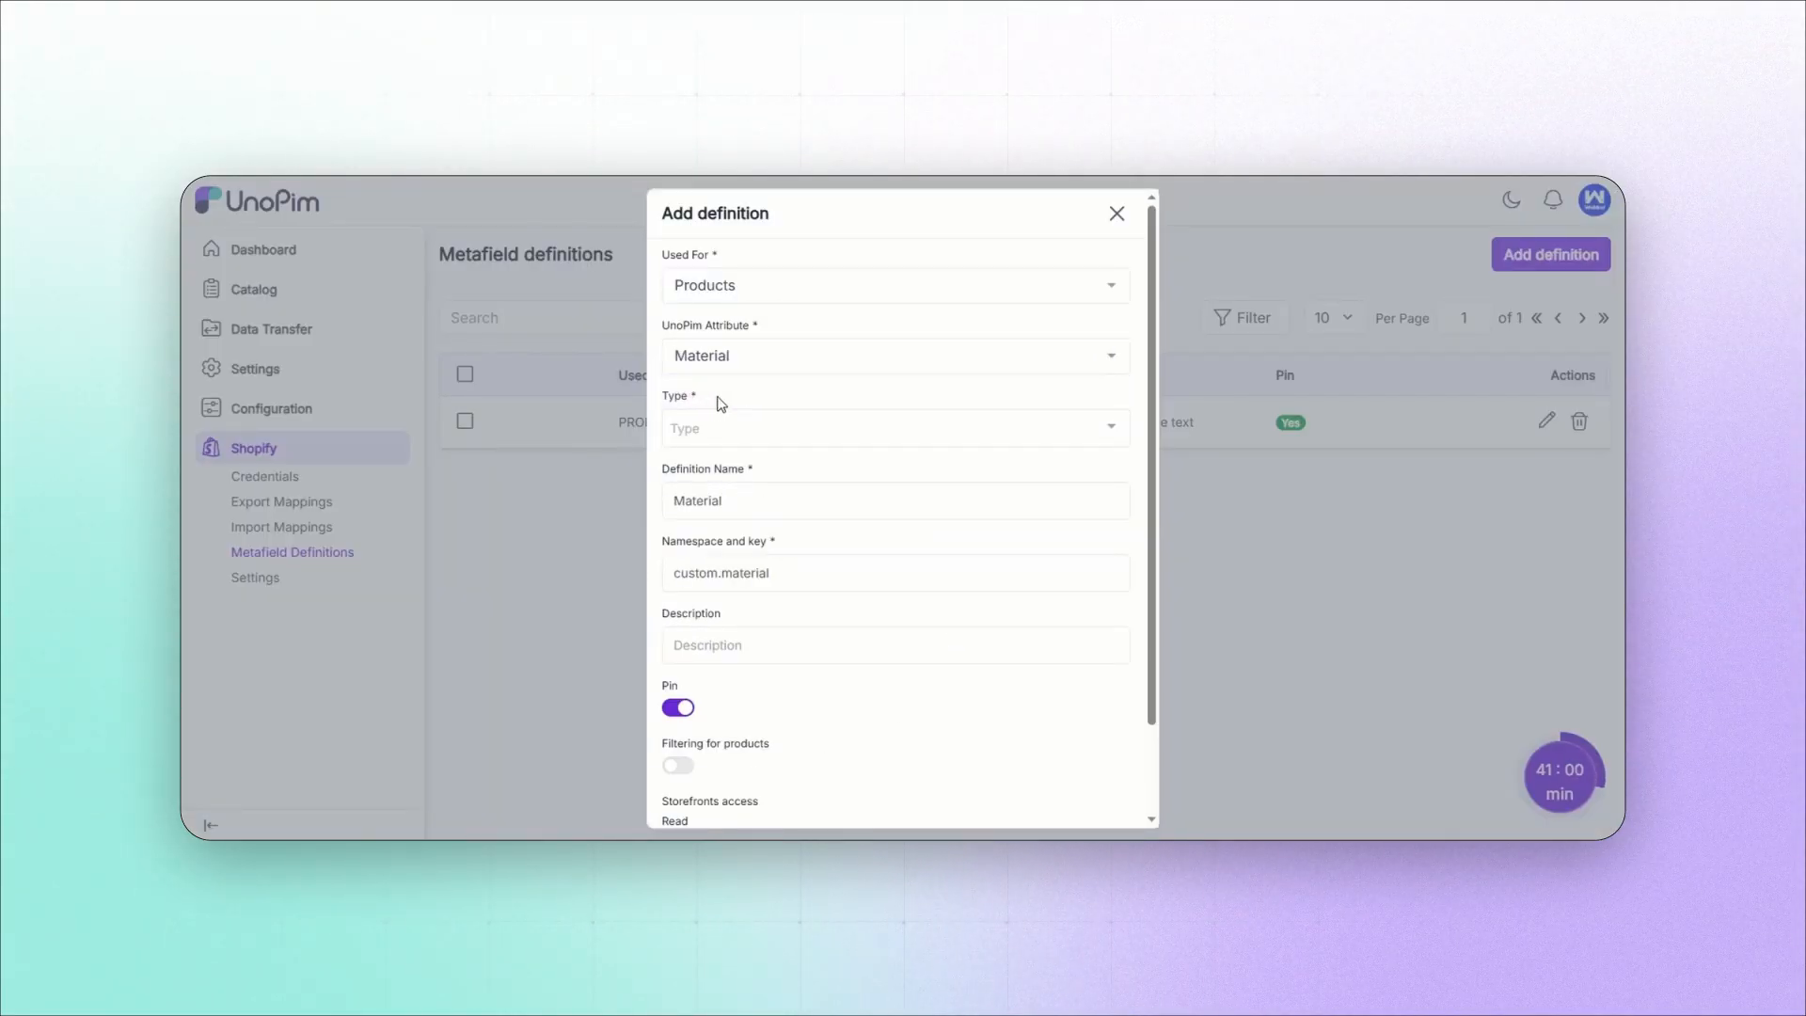
{"action": "left_click", "coordinate": [717, 427]}
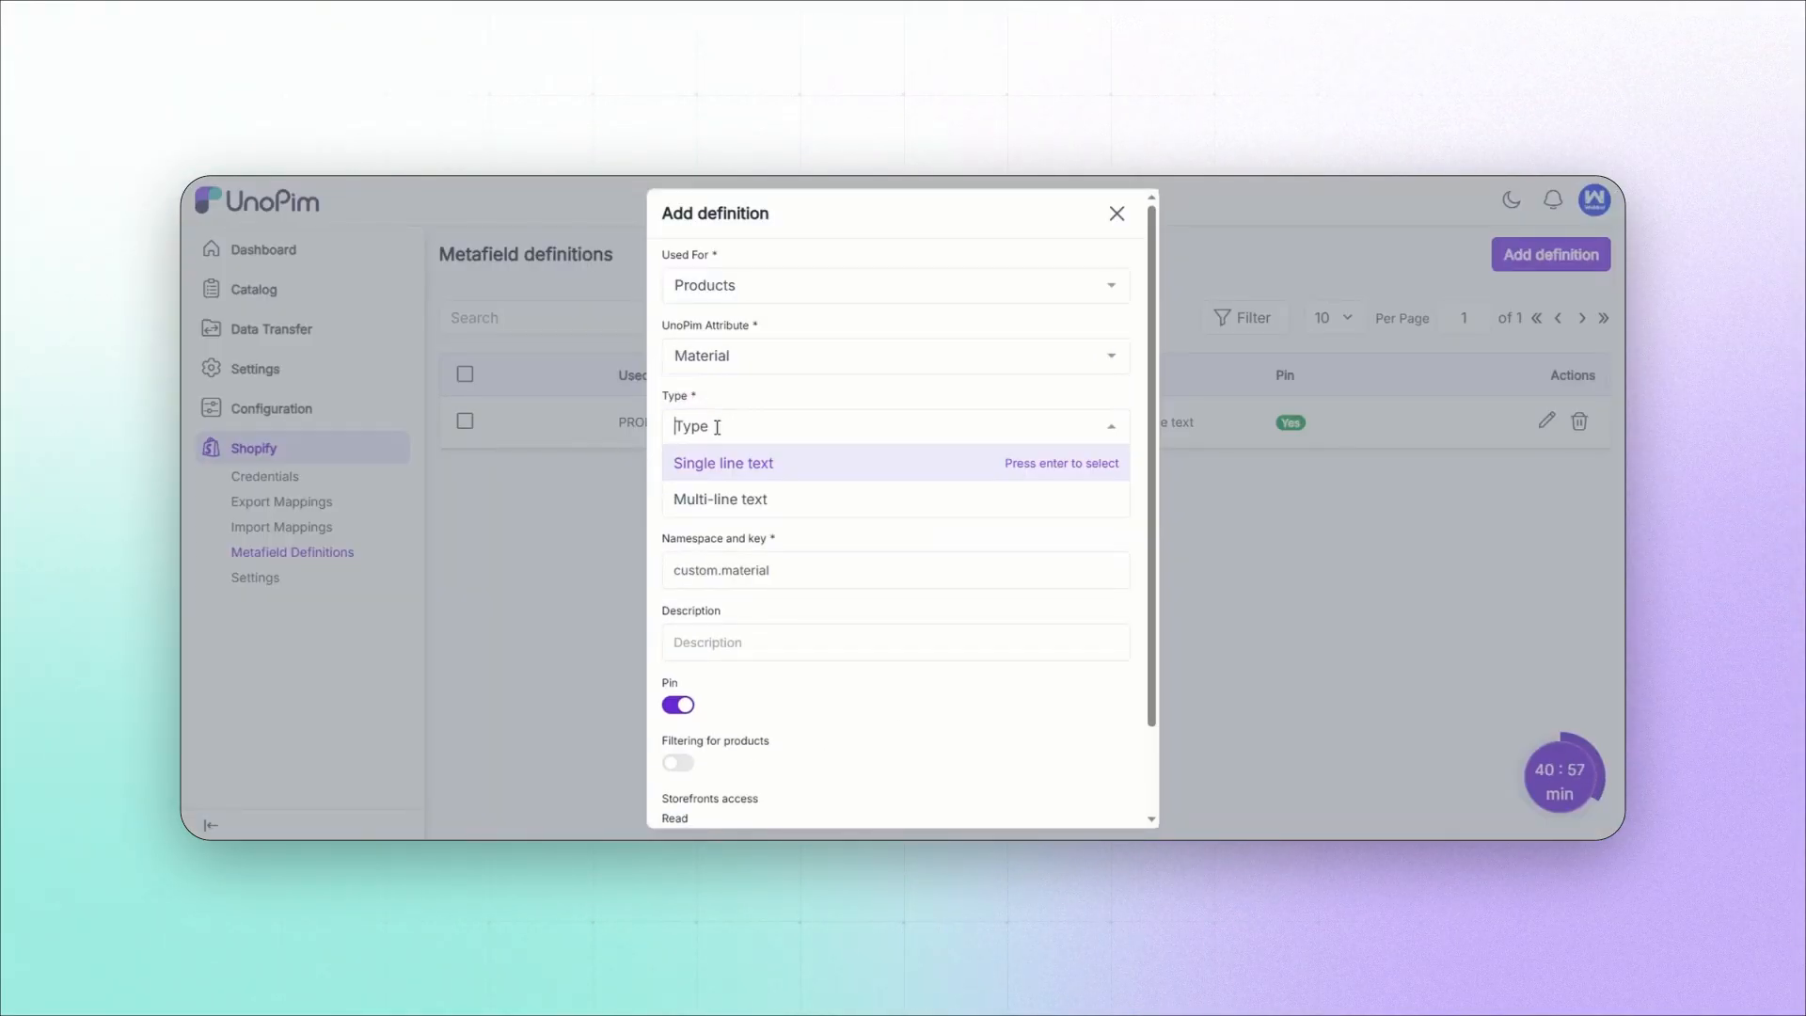
{"action": "left_click", "coordinate": [725, 468]}
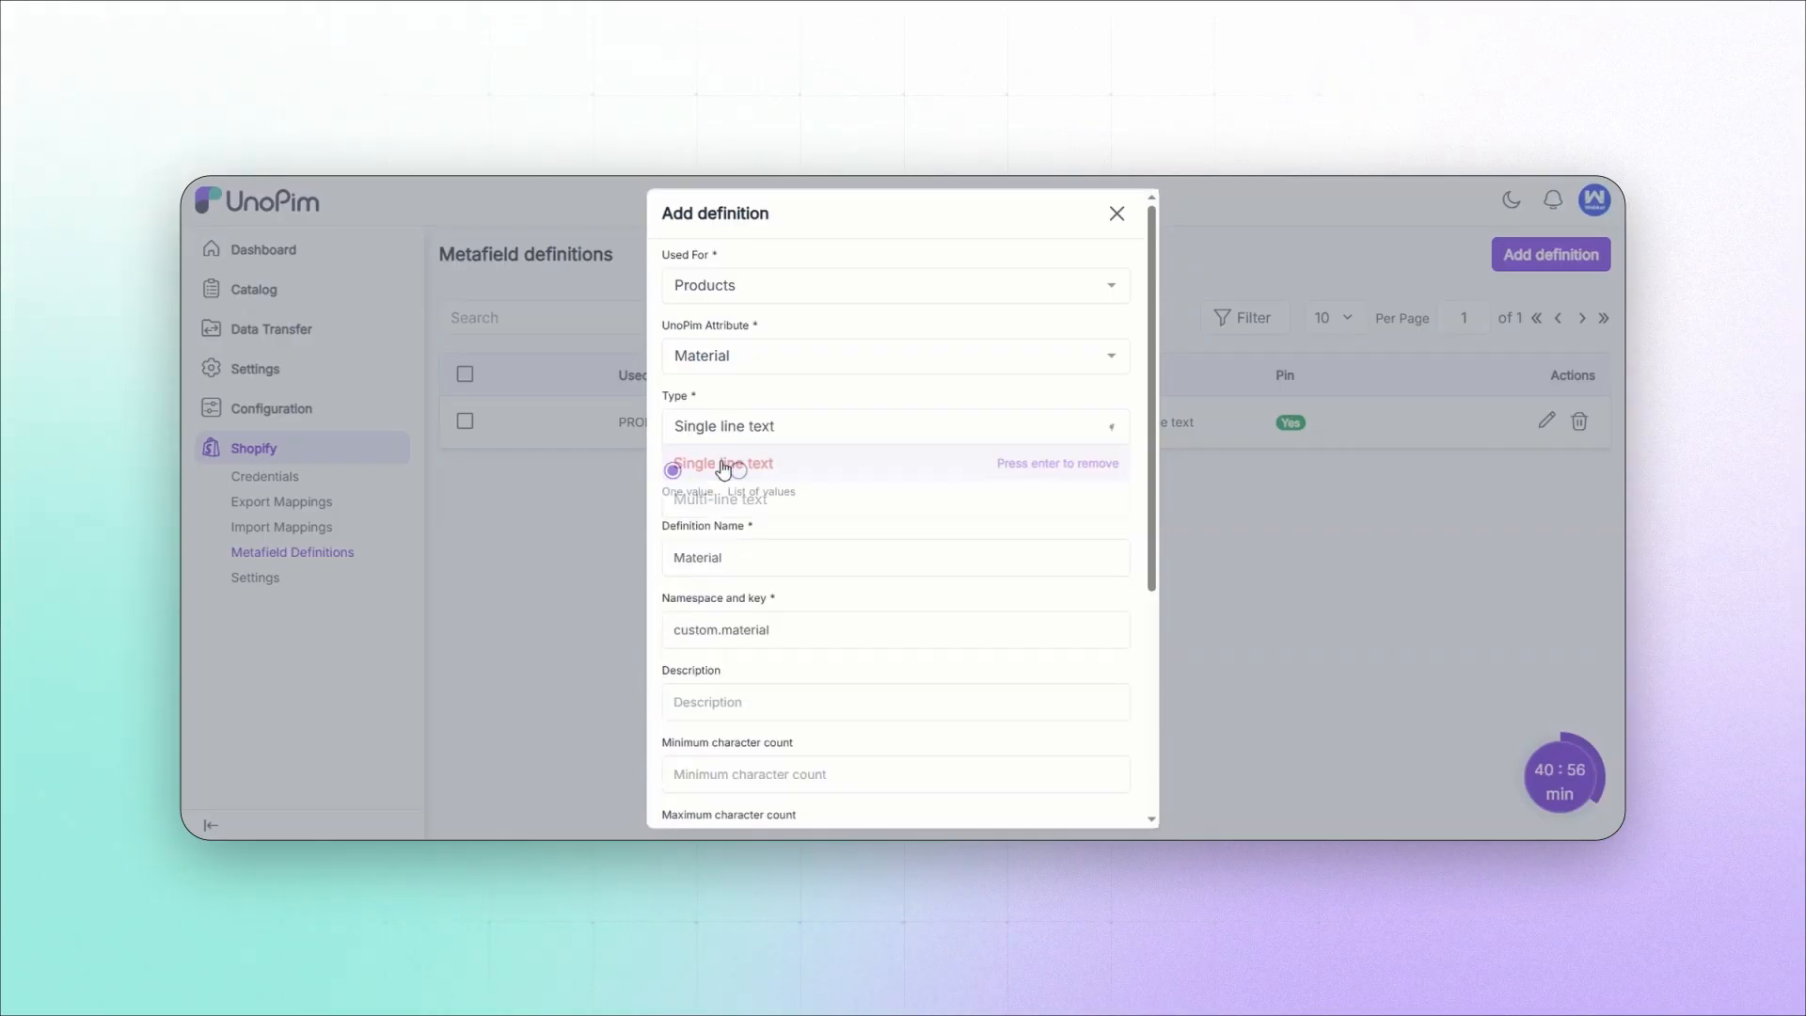
{"action": "scroll", "coordinate": [697, 571], "scroll_direction": "down", "scroll_amount": 4}
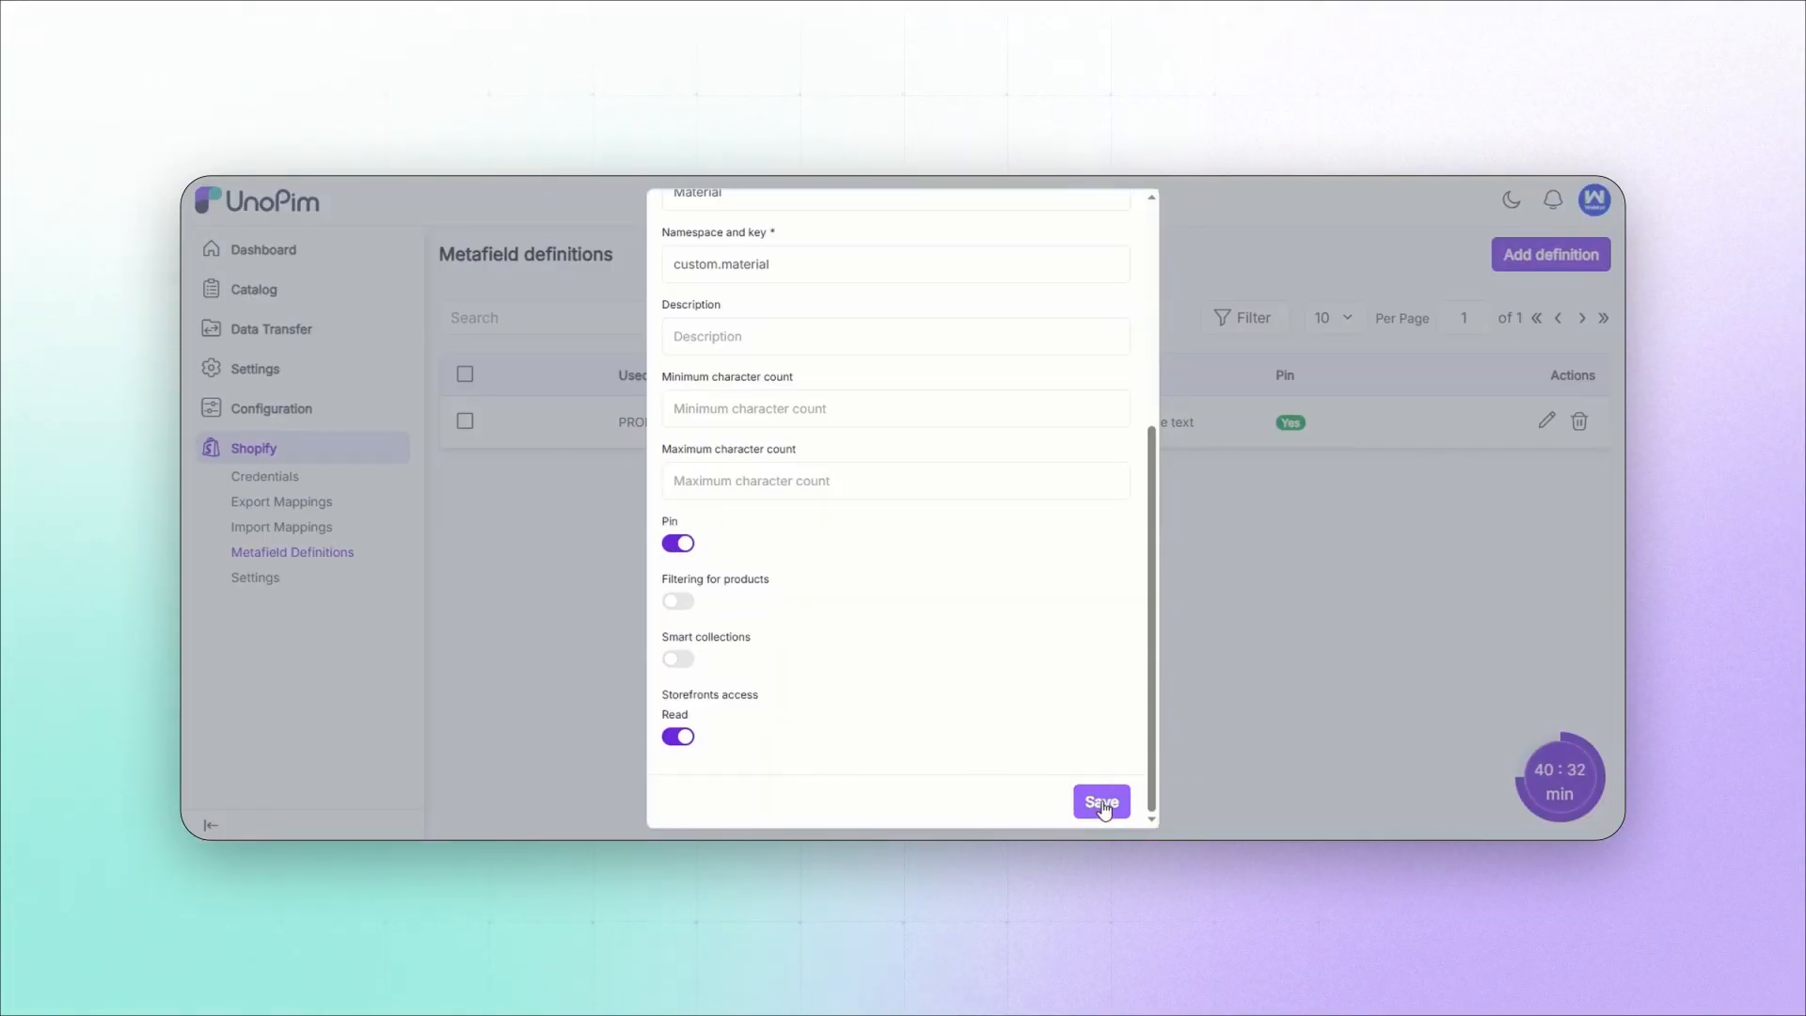
{"action": "left_click", "coordinate": [1103, 805]}
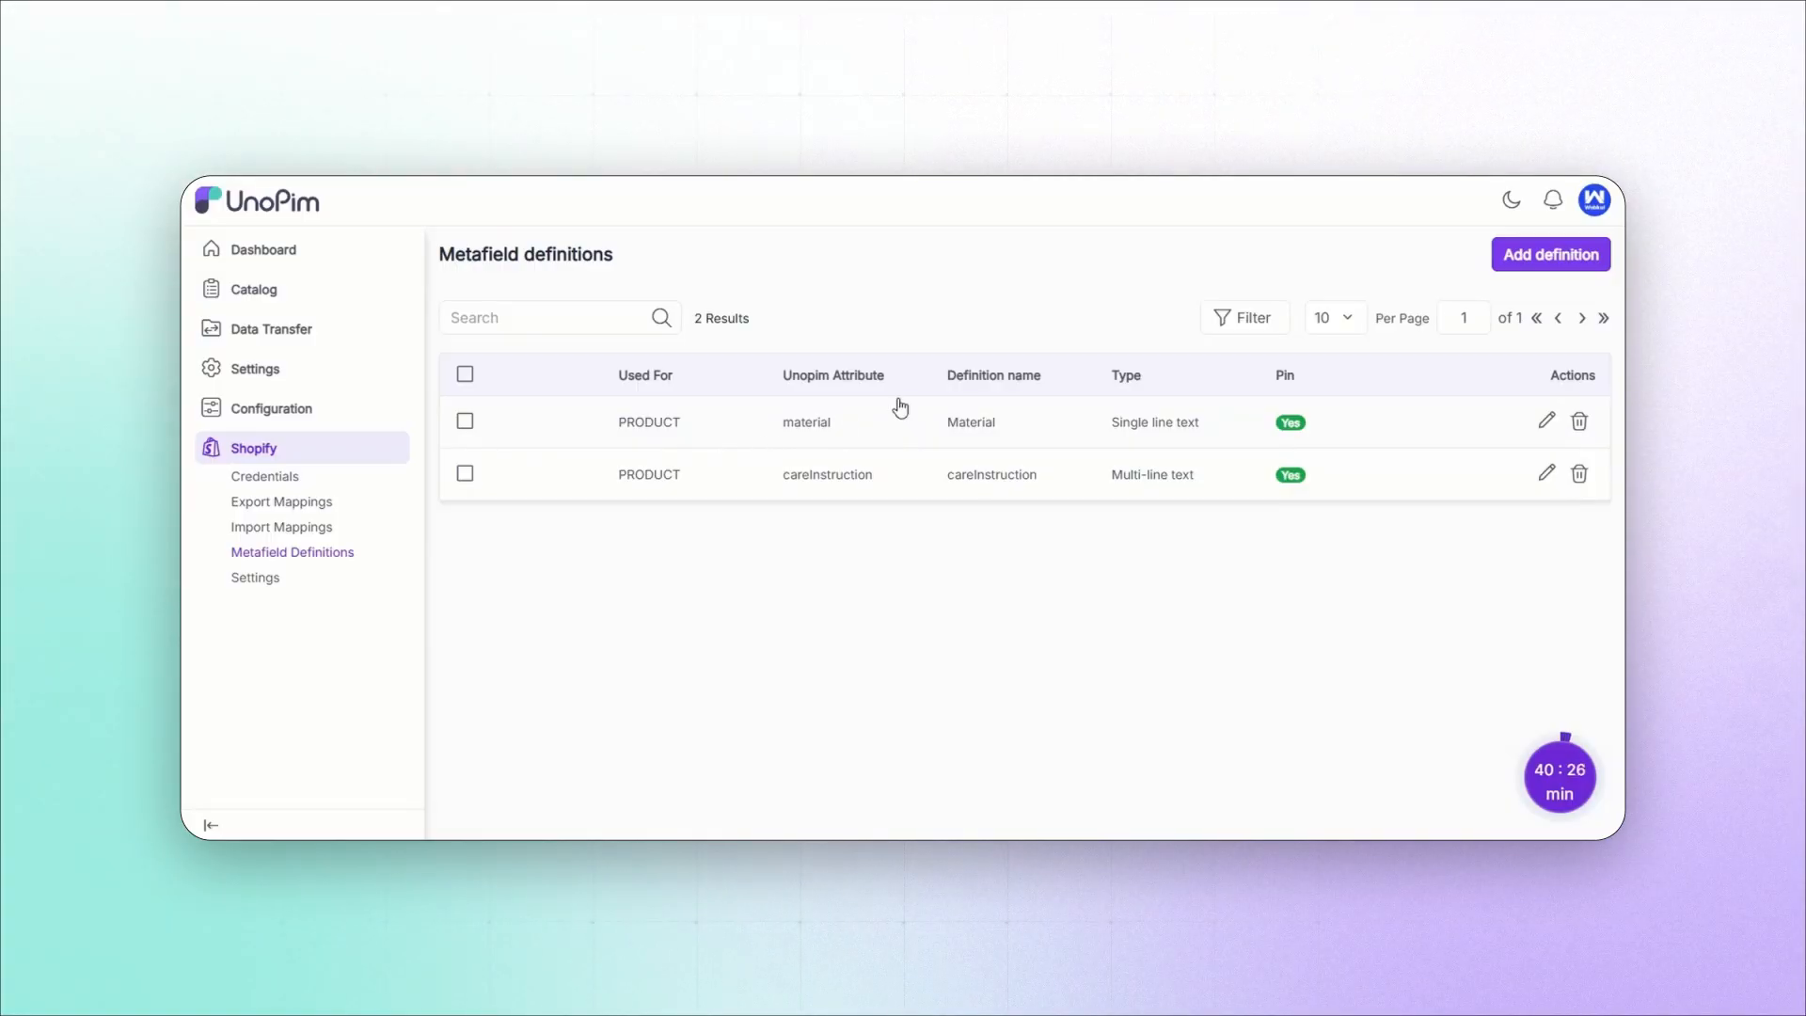
Step: Create a Products metafield definition for the featuredProduct attribute with type True and False, and return to the definitions list
{"action": "left_click", "coordinate": [1551, 254]}
{"action": "left_click", "coordinate": [727, 355]}
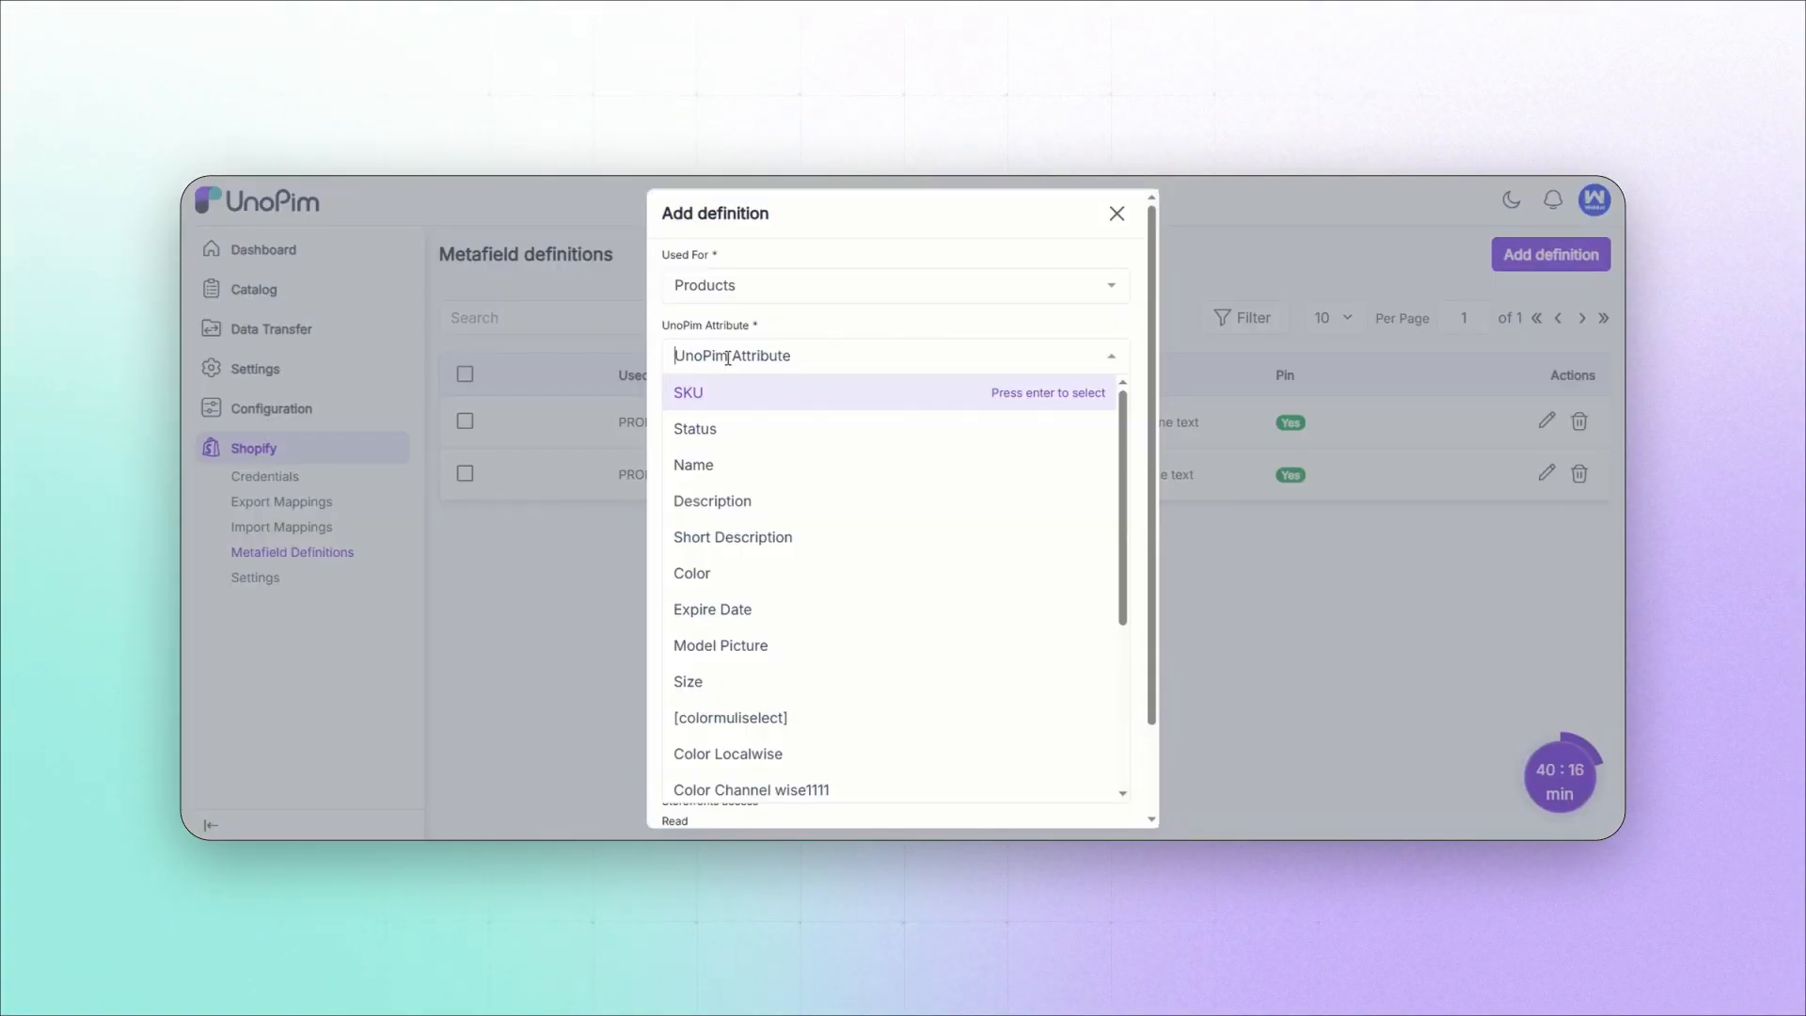
{"action": "type", "text": "fe"}
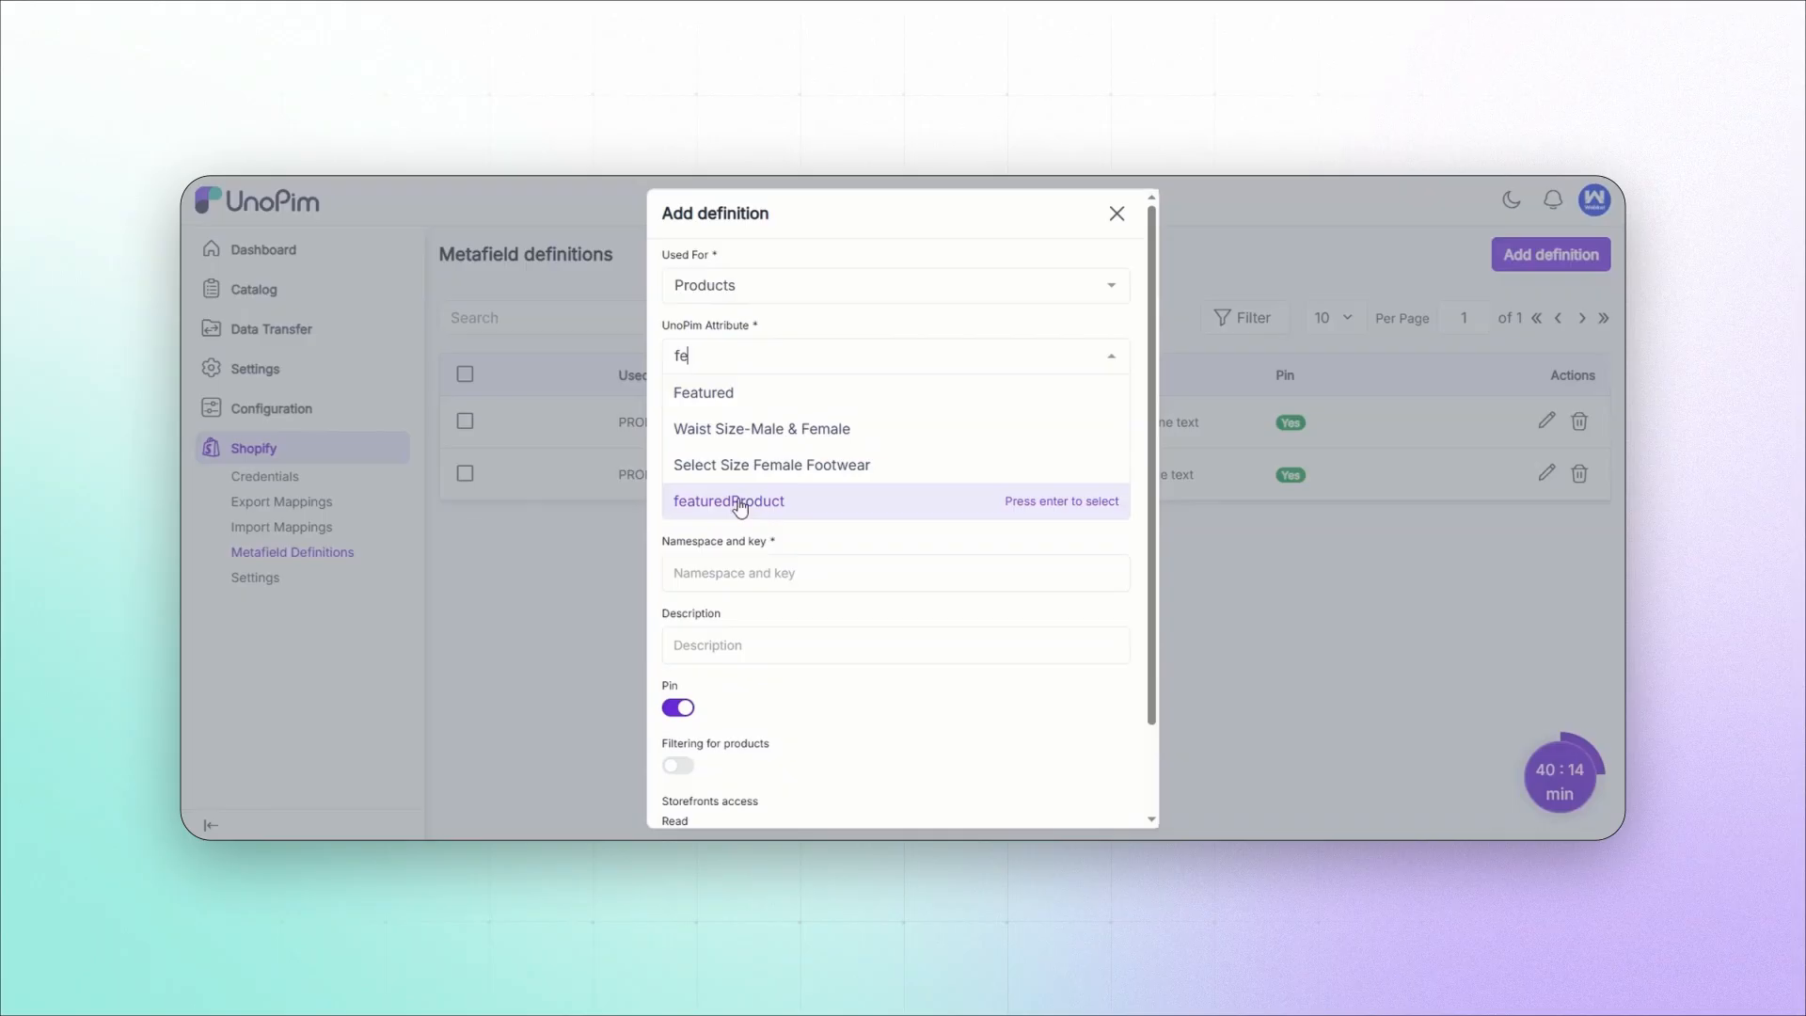
{"action": "left_click", "coordinate": [740, 505]}
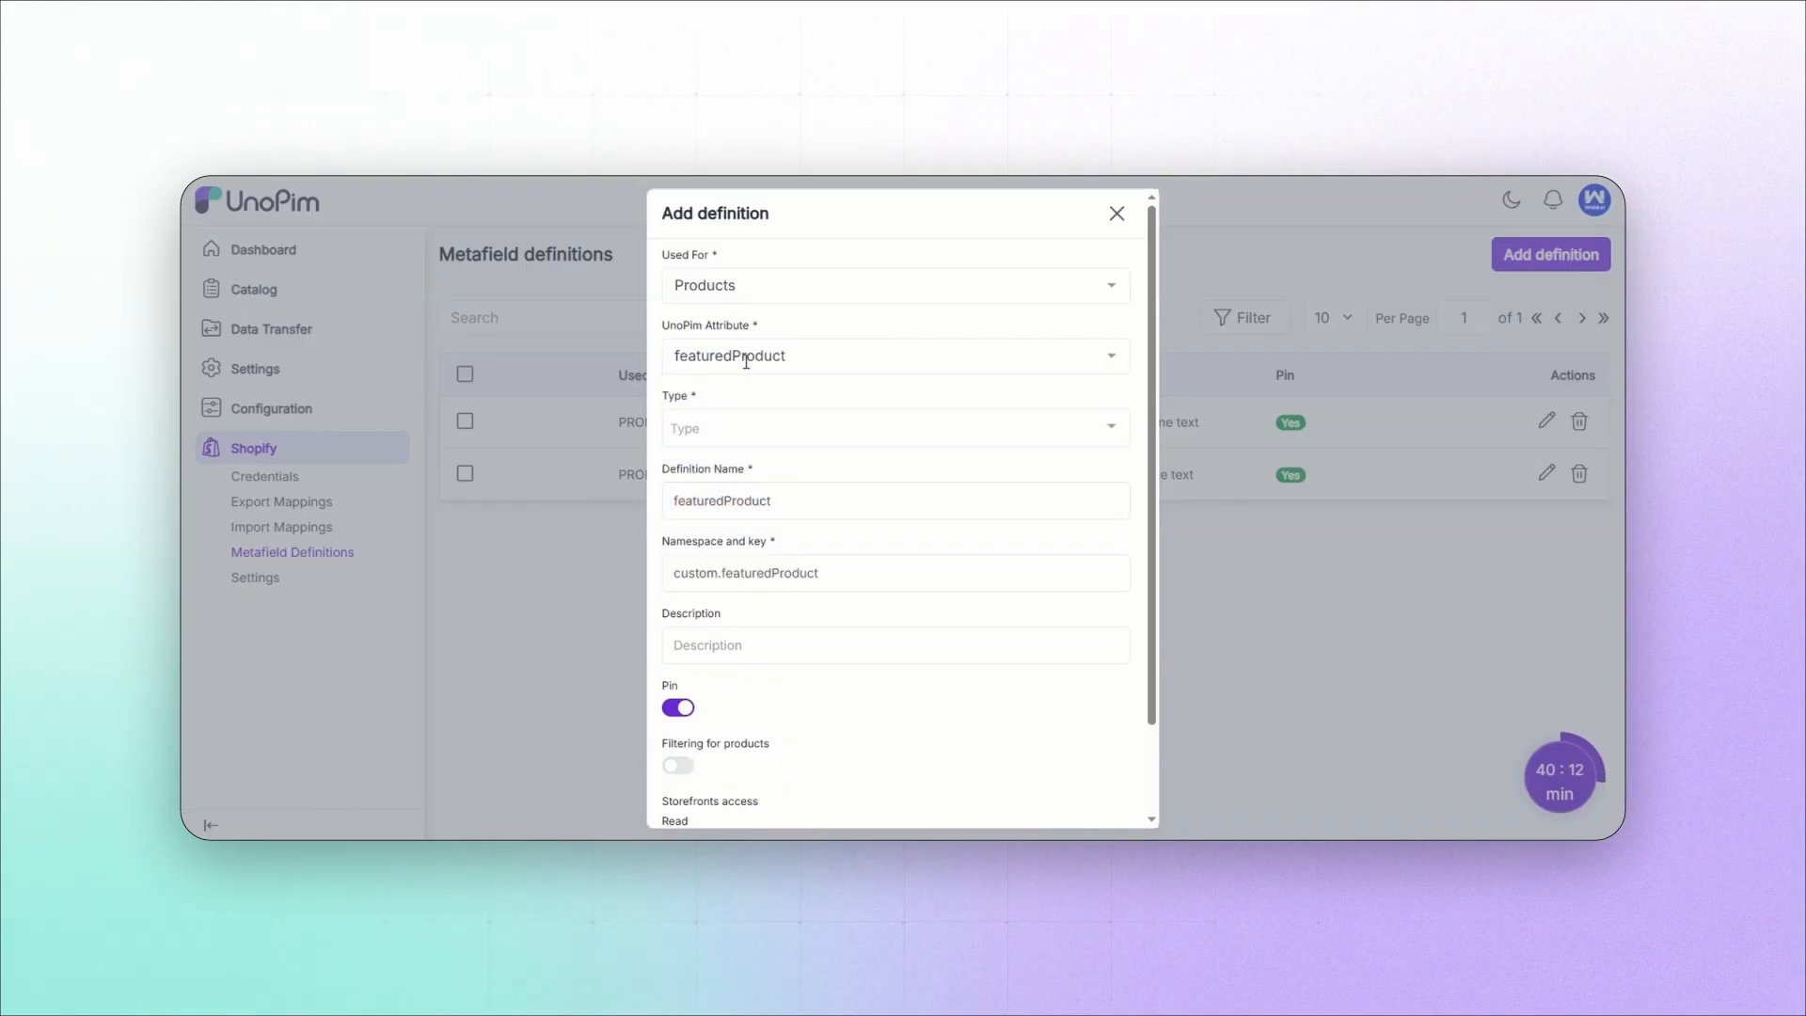
{"action": "left_click", "coordinate": [762, 428]}
{"action": "left_click", "coordinate": [764, 464]}
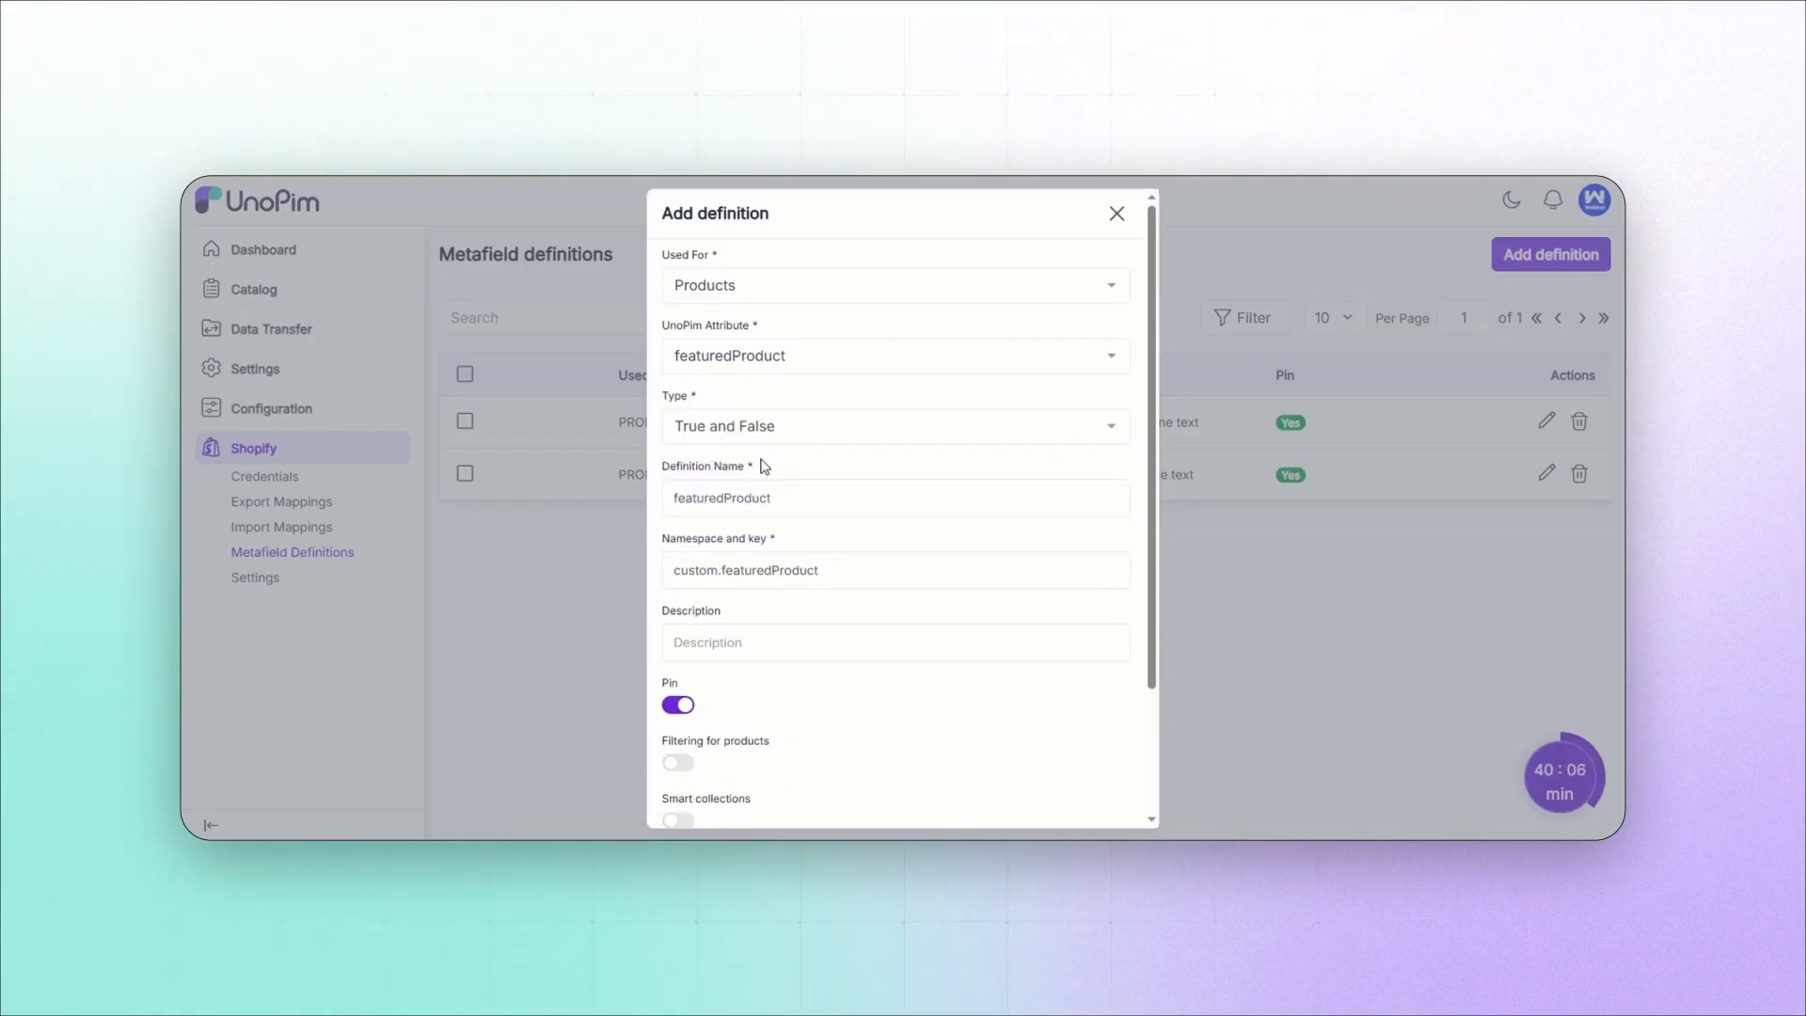
{"action": "scroll", "coordinate": [940, 640], "scroll_direction": "down", "scroll_amount": 3}
{"action": "left_click", "coordinate": [1113, 806]}
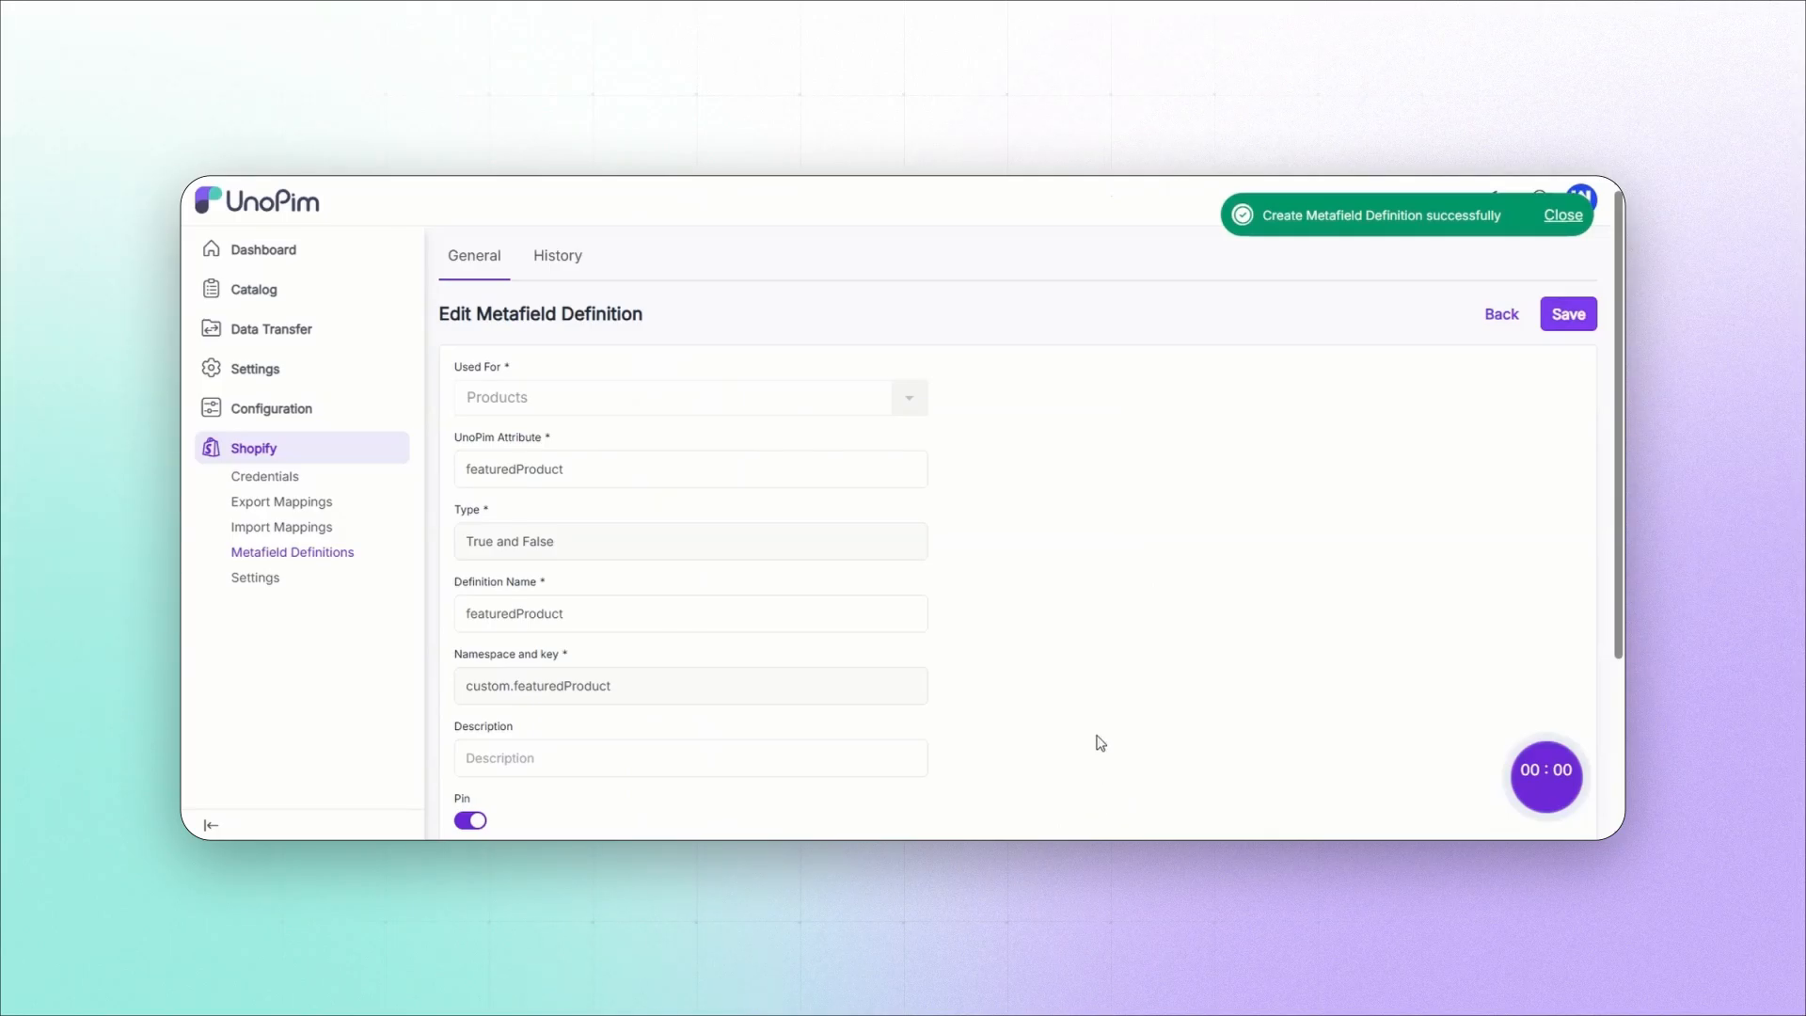
{"action": "left_click", "coordinate": [304, 555]}
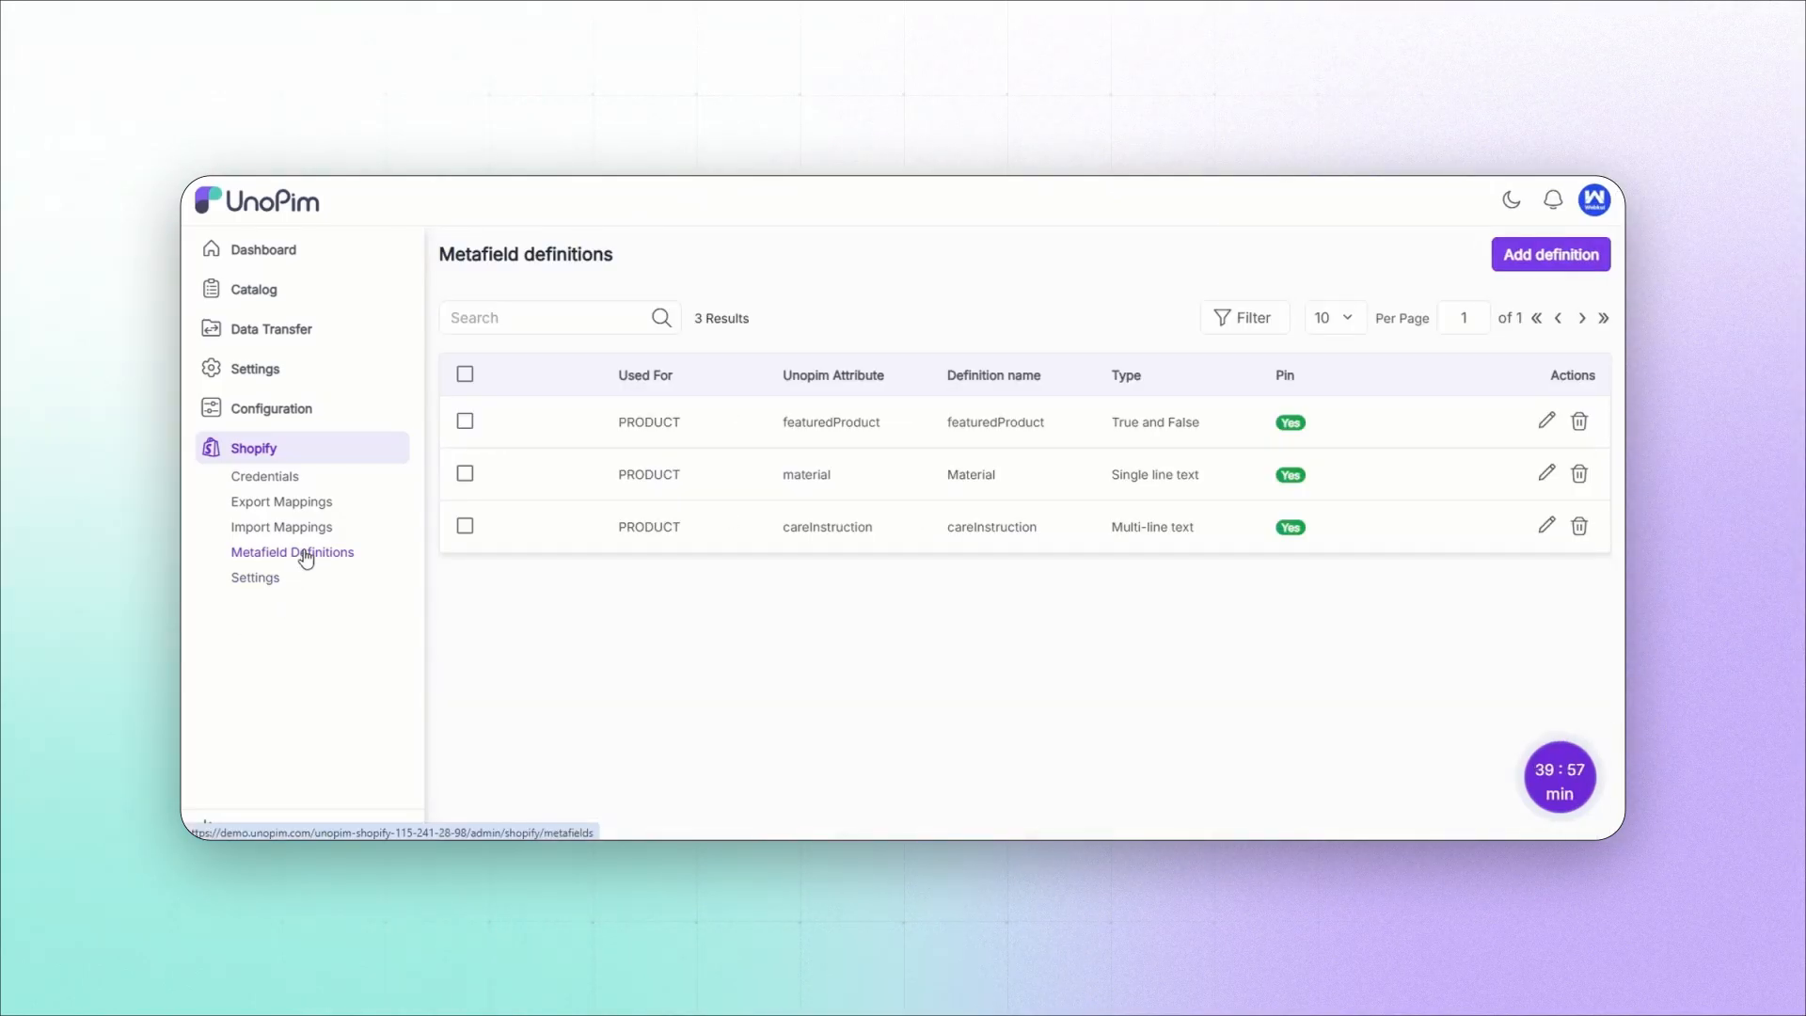
Step: Create a Products metafield definition for the Discount attribute with type Decimal, and return to the definitions list
{"action": "left_click", "coordinate": [1526, 263]}
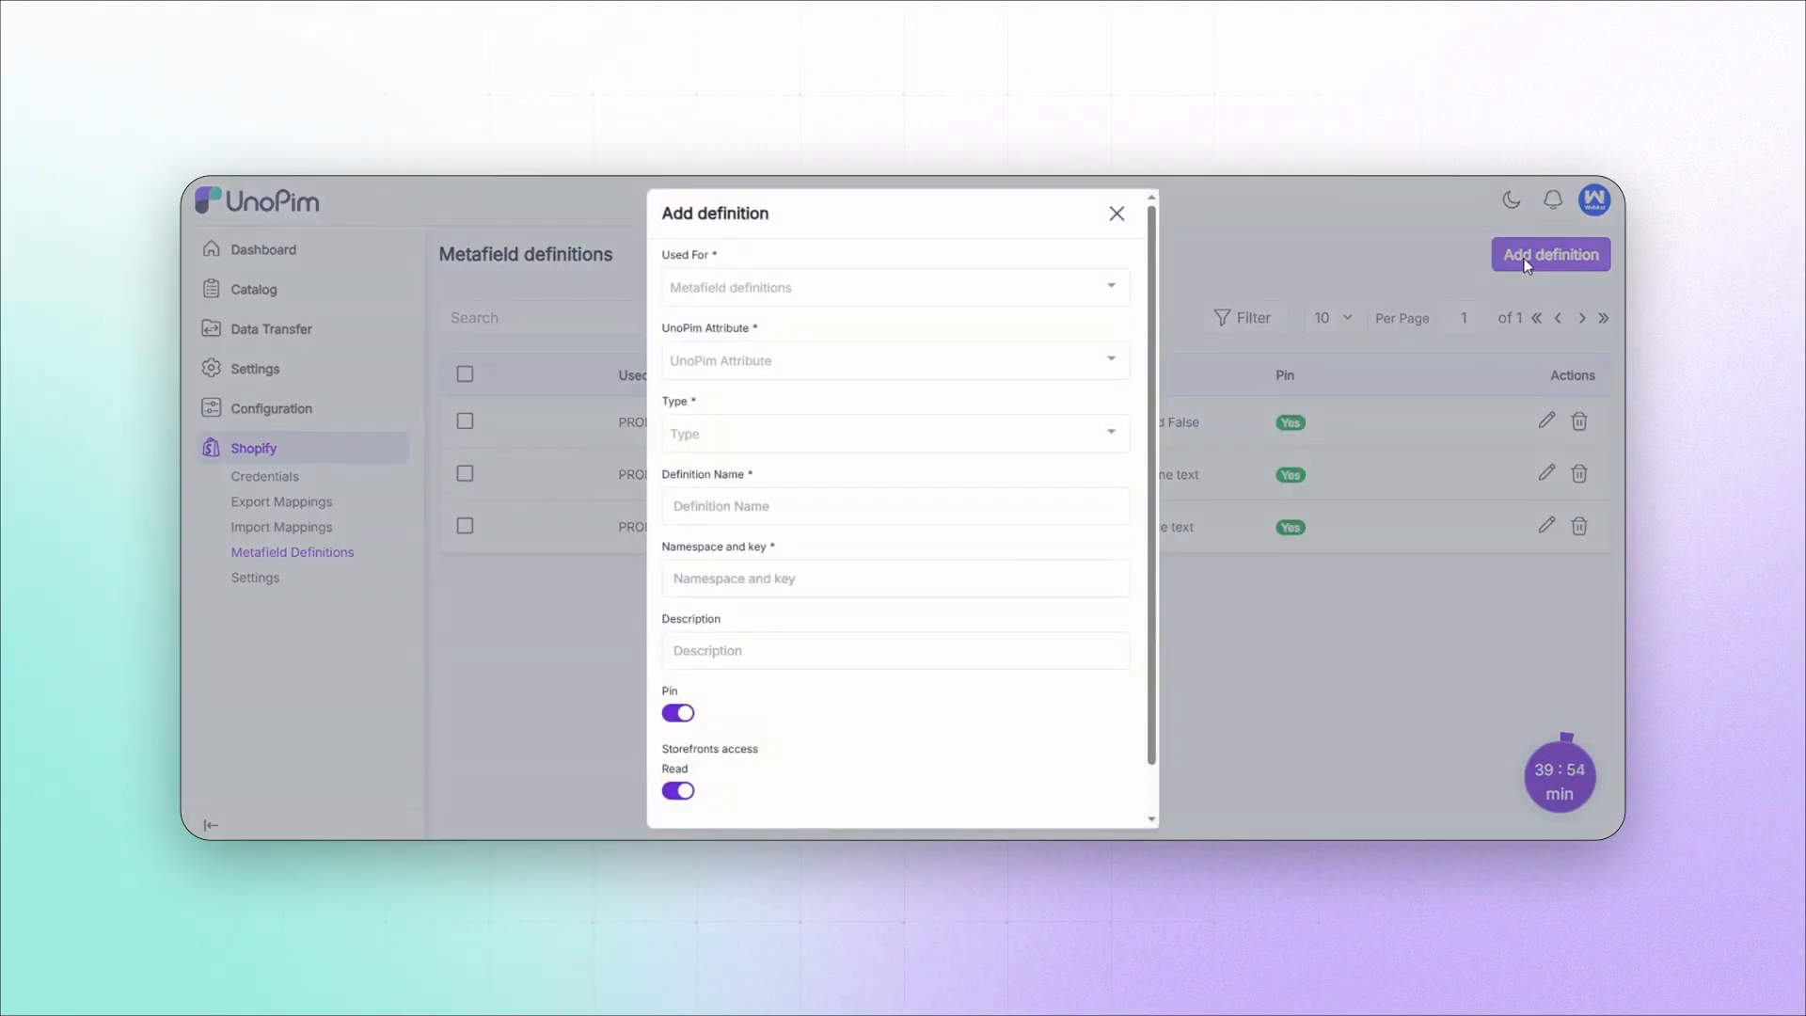
{"action": "left_click", "coordinate": [777, 278]}
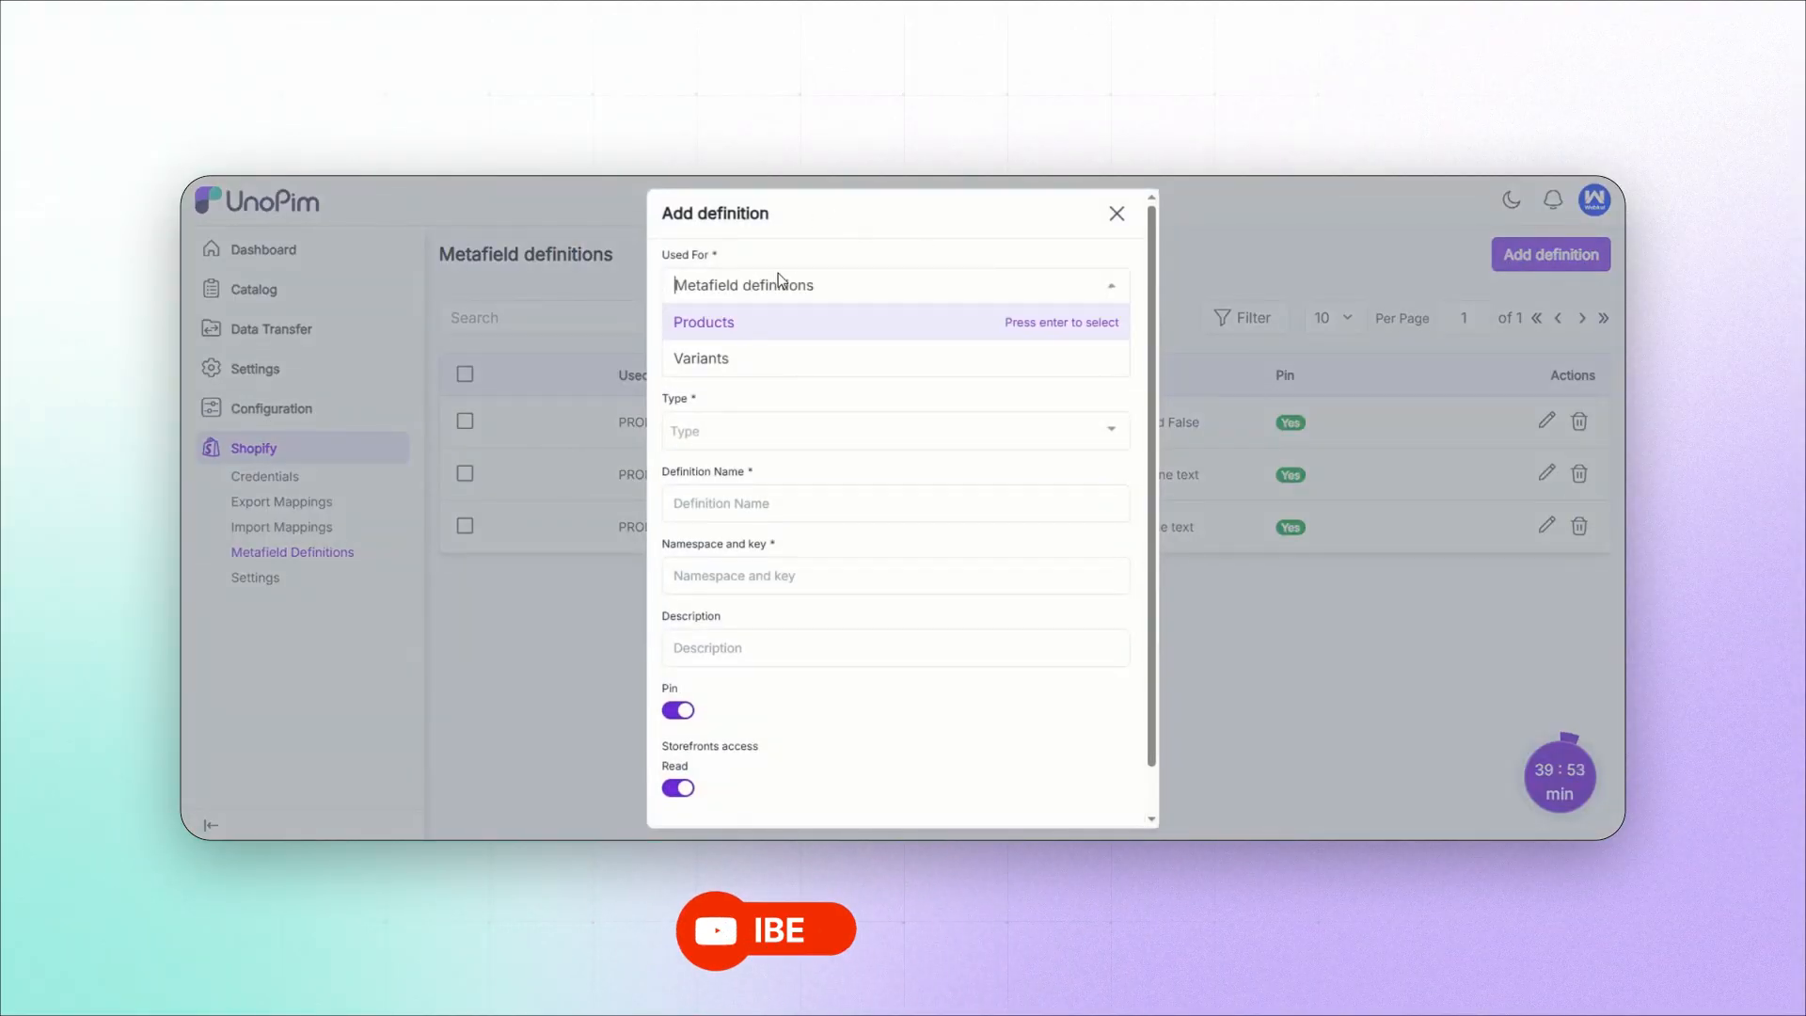
{"action": "left_click", "coordinate": [730, 324]}
{"action": "left_click", "coordinate": [738, 355]}
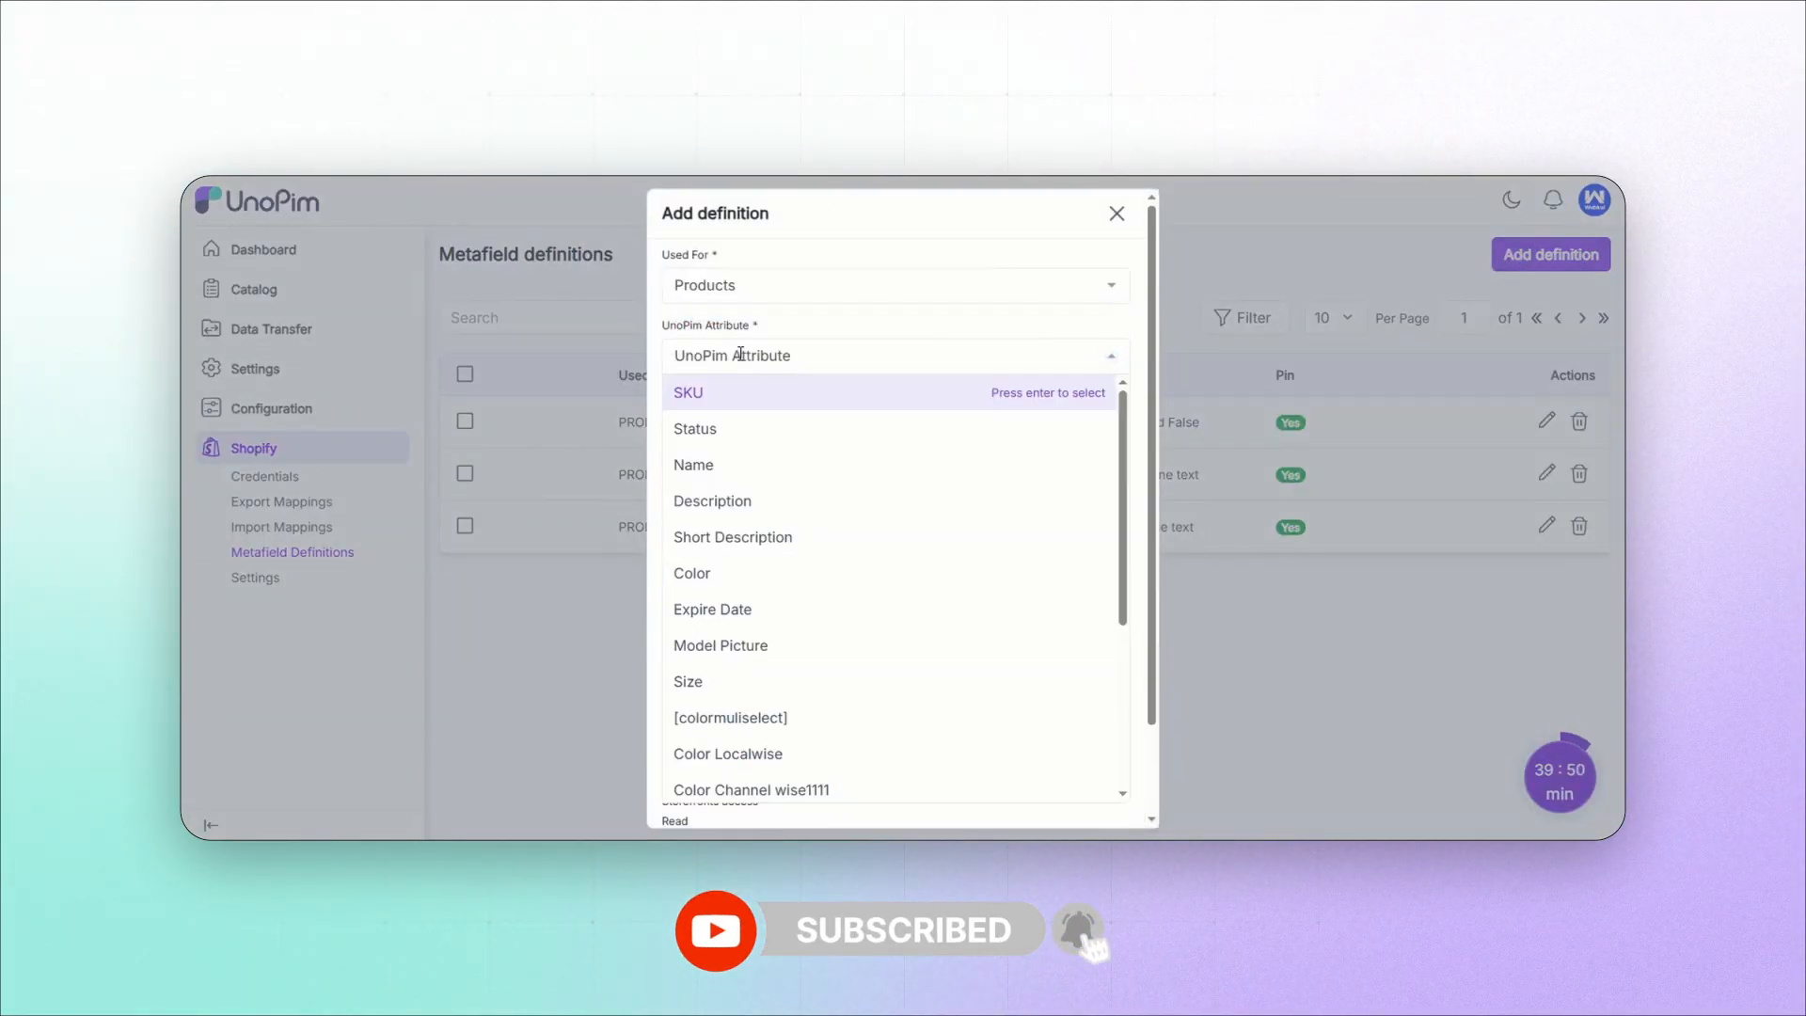
{"action": "type", "text": "discoun"}
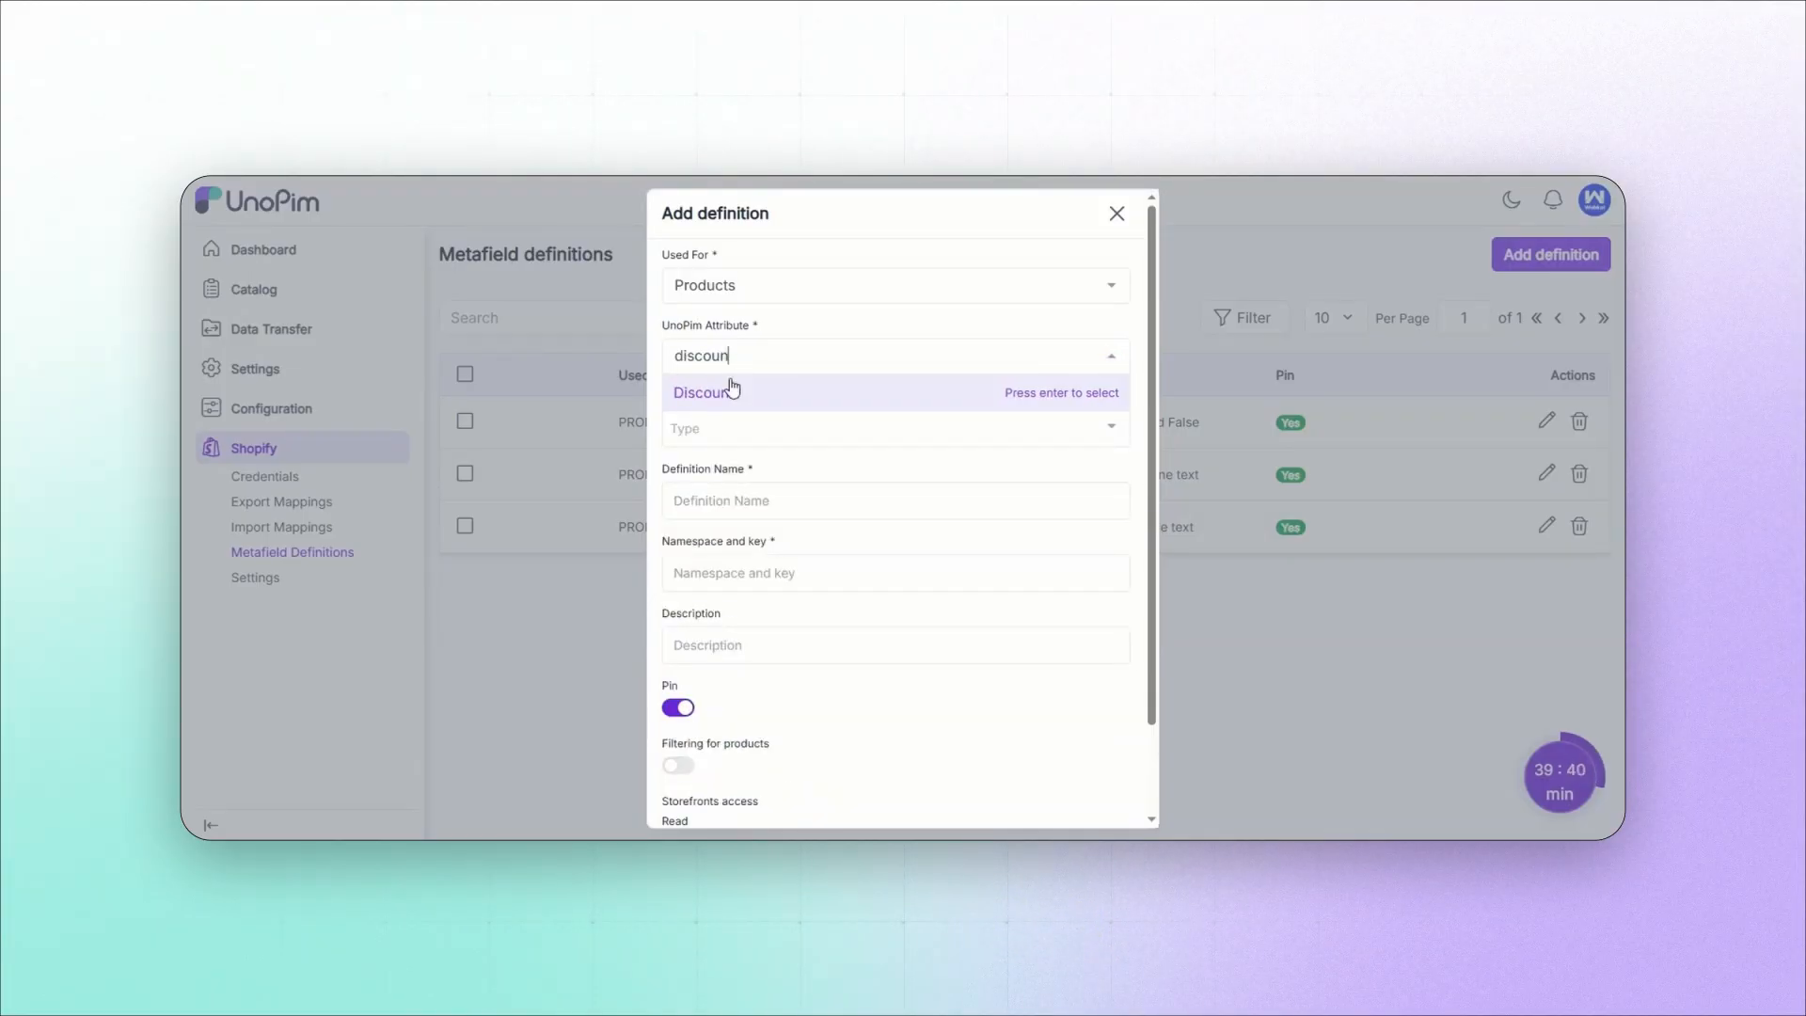
{"action": "left_click", "coordinate": [733, 389]}
{"action": "left_click", "coordinate": [732, 426]}
{"action": "left_click", "coordinate": [739, 465]}
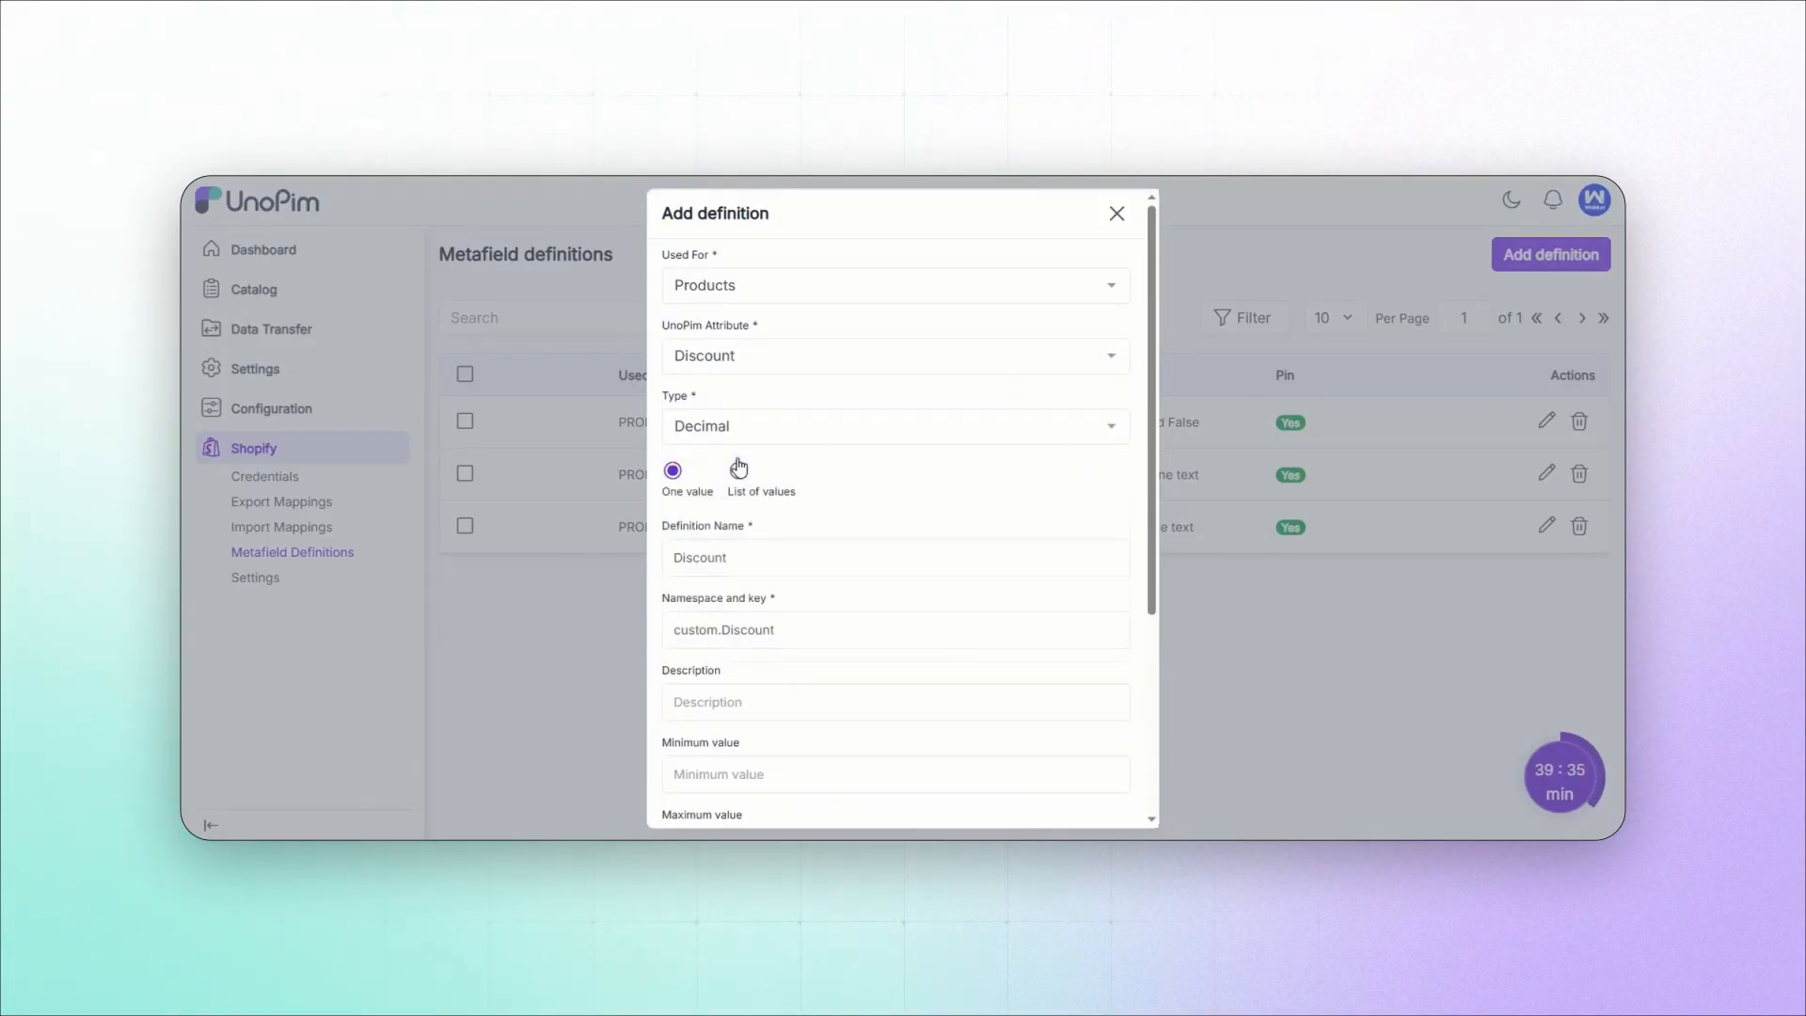
{"action": "scroll", "coordinate": [739, 468], "scroll_direction": "down", "scroll_amount": 5}
{"action": "left_click", "coordinate": [1102, 800]}
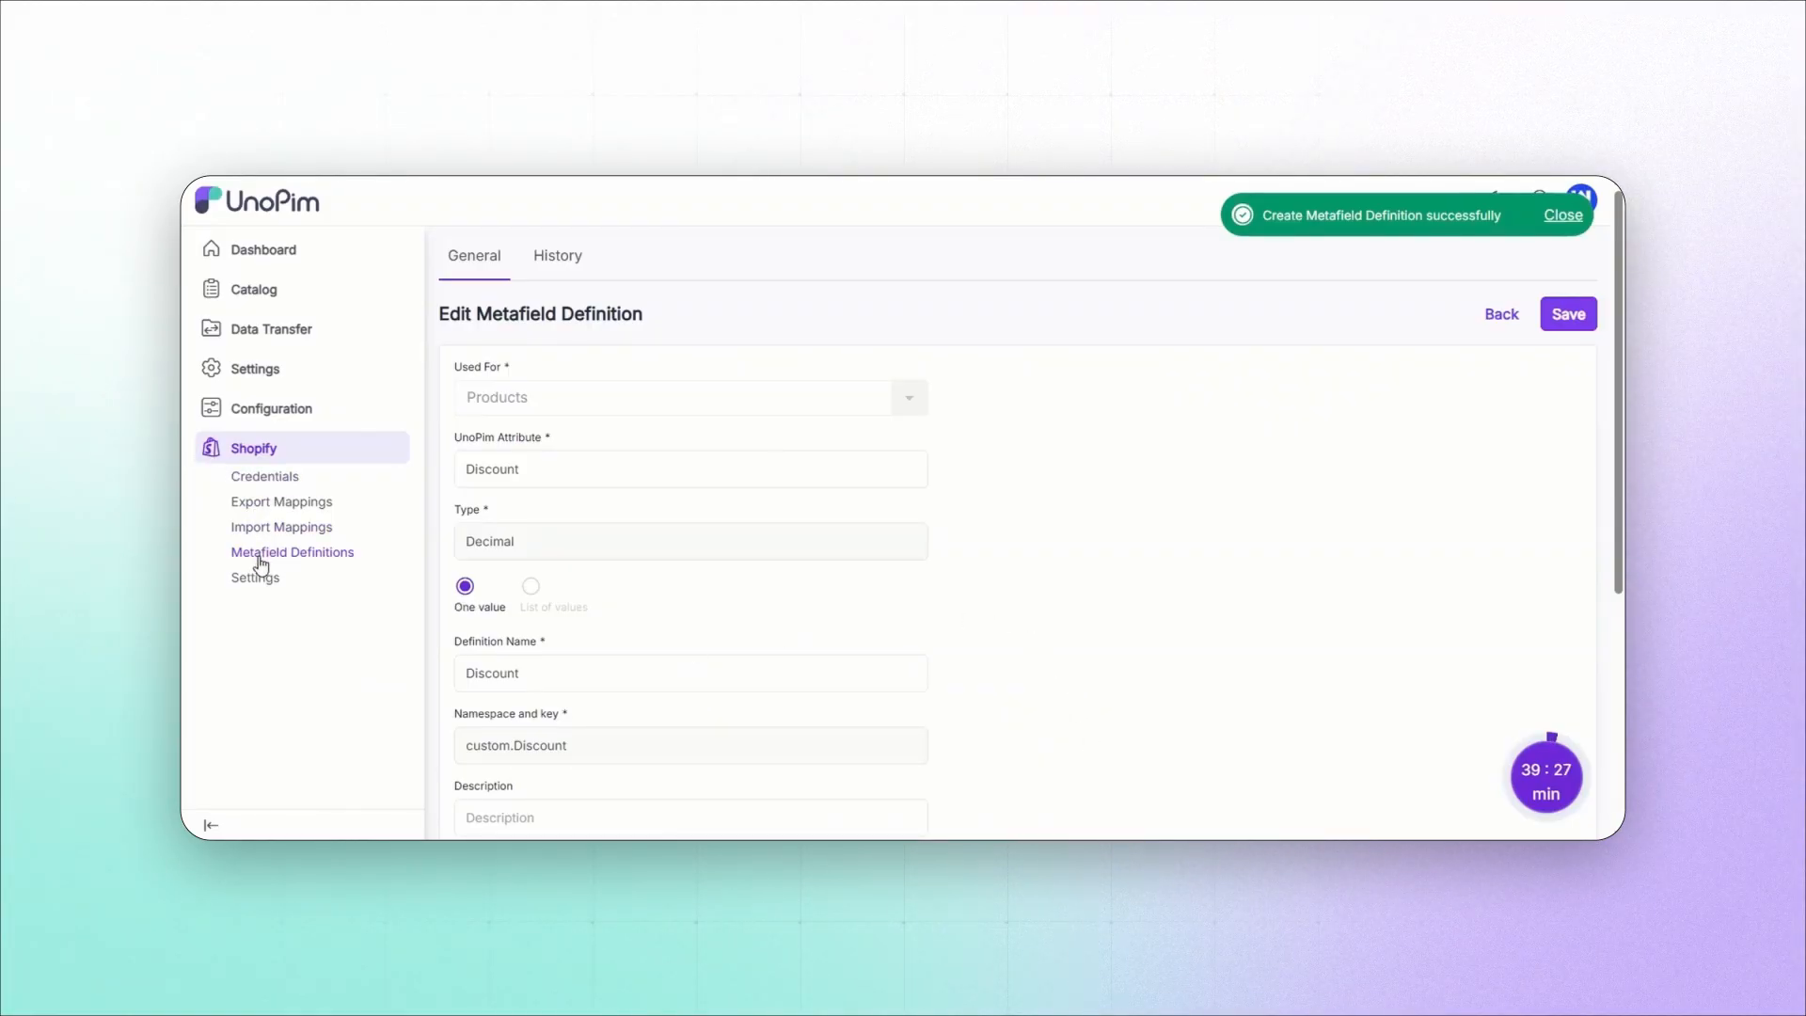
{"action": "left_click", "coordinate": [261, 558]}
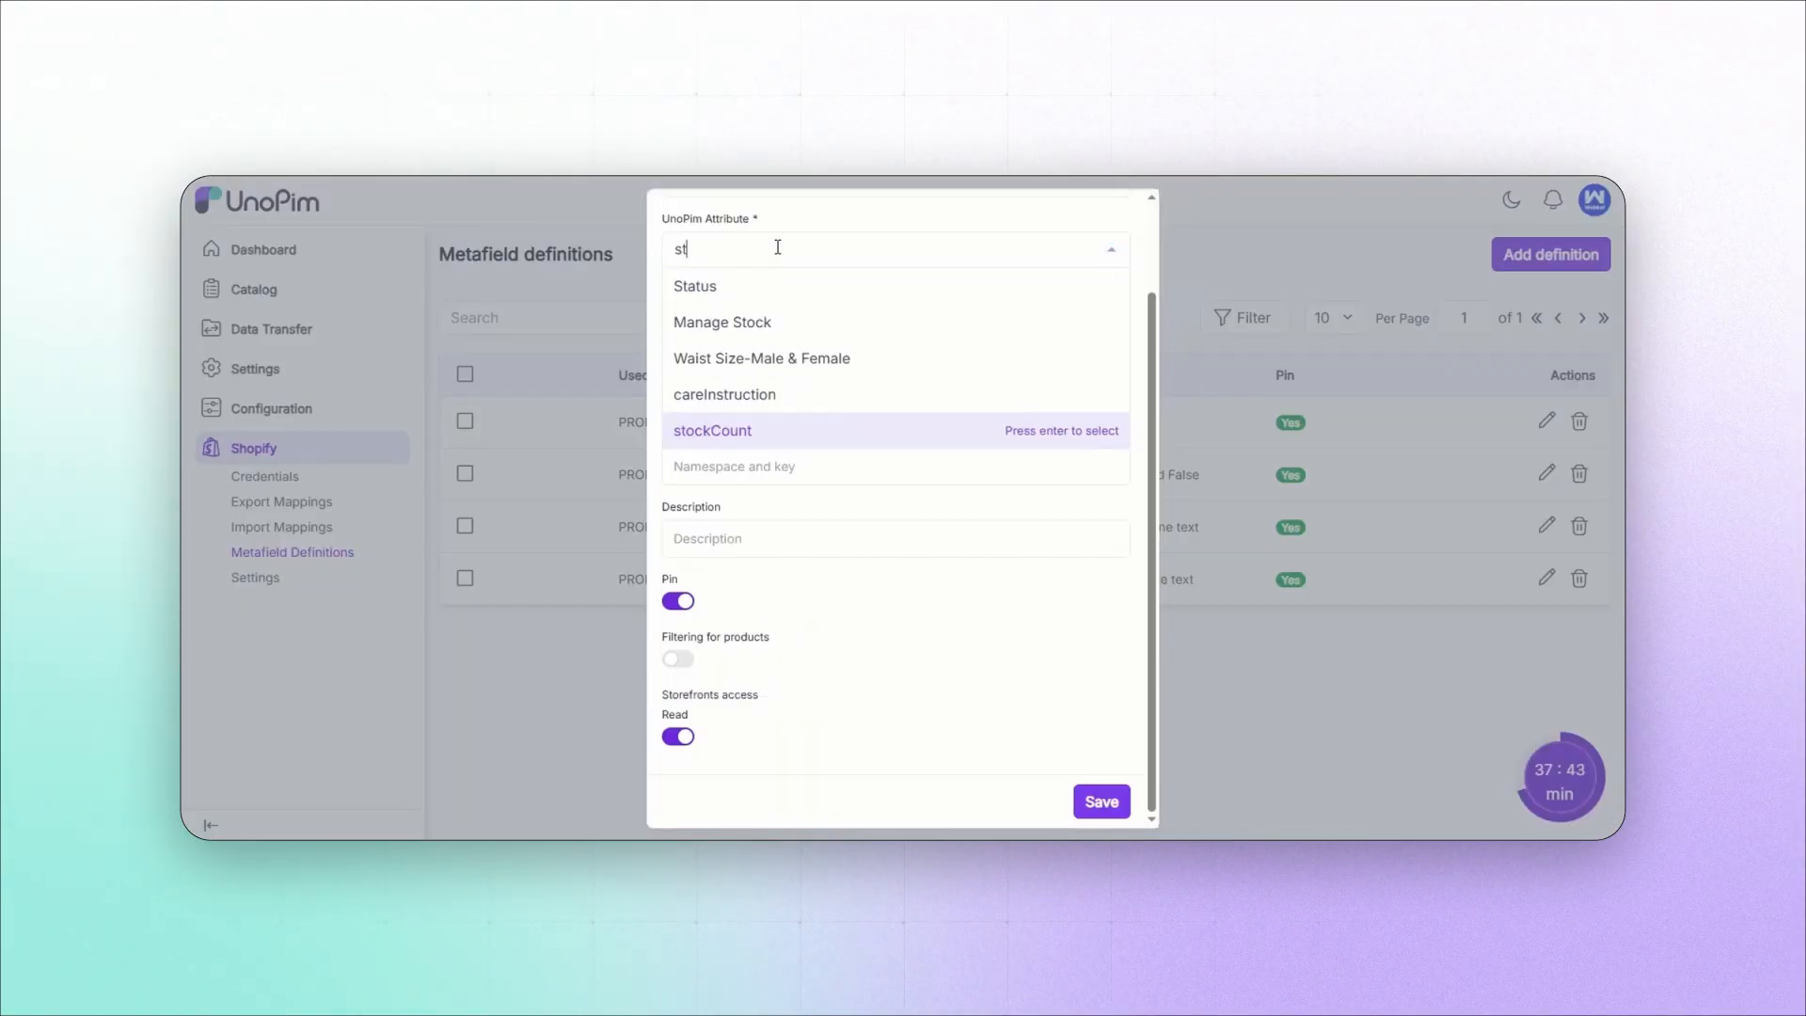
Step: Create a Products metafield definition for the stockCount attribute with type Number and save it
{"action": "type", "text": "oc"}
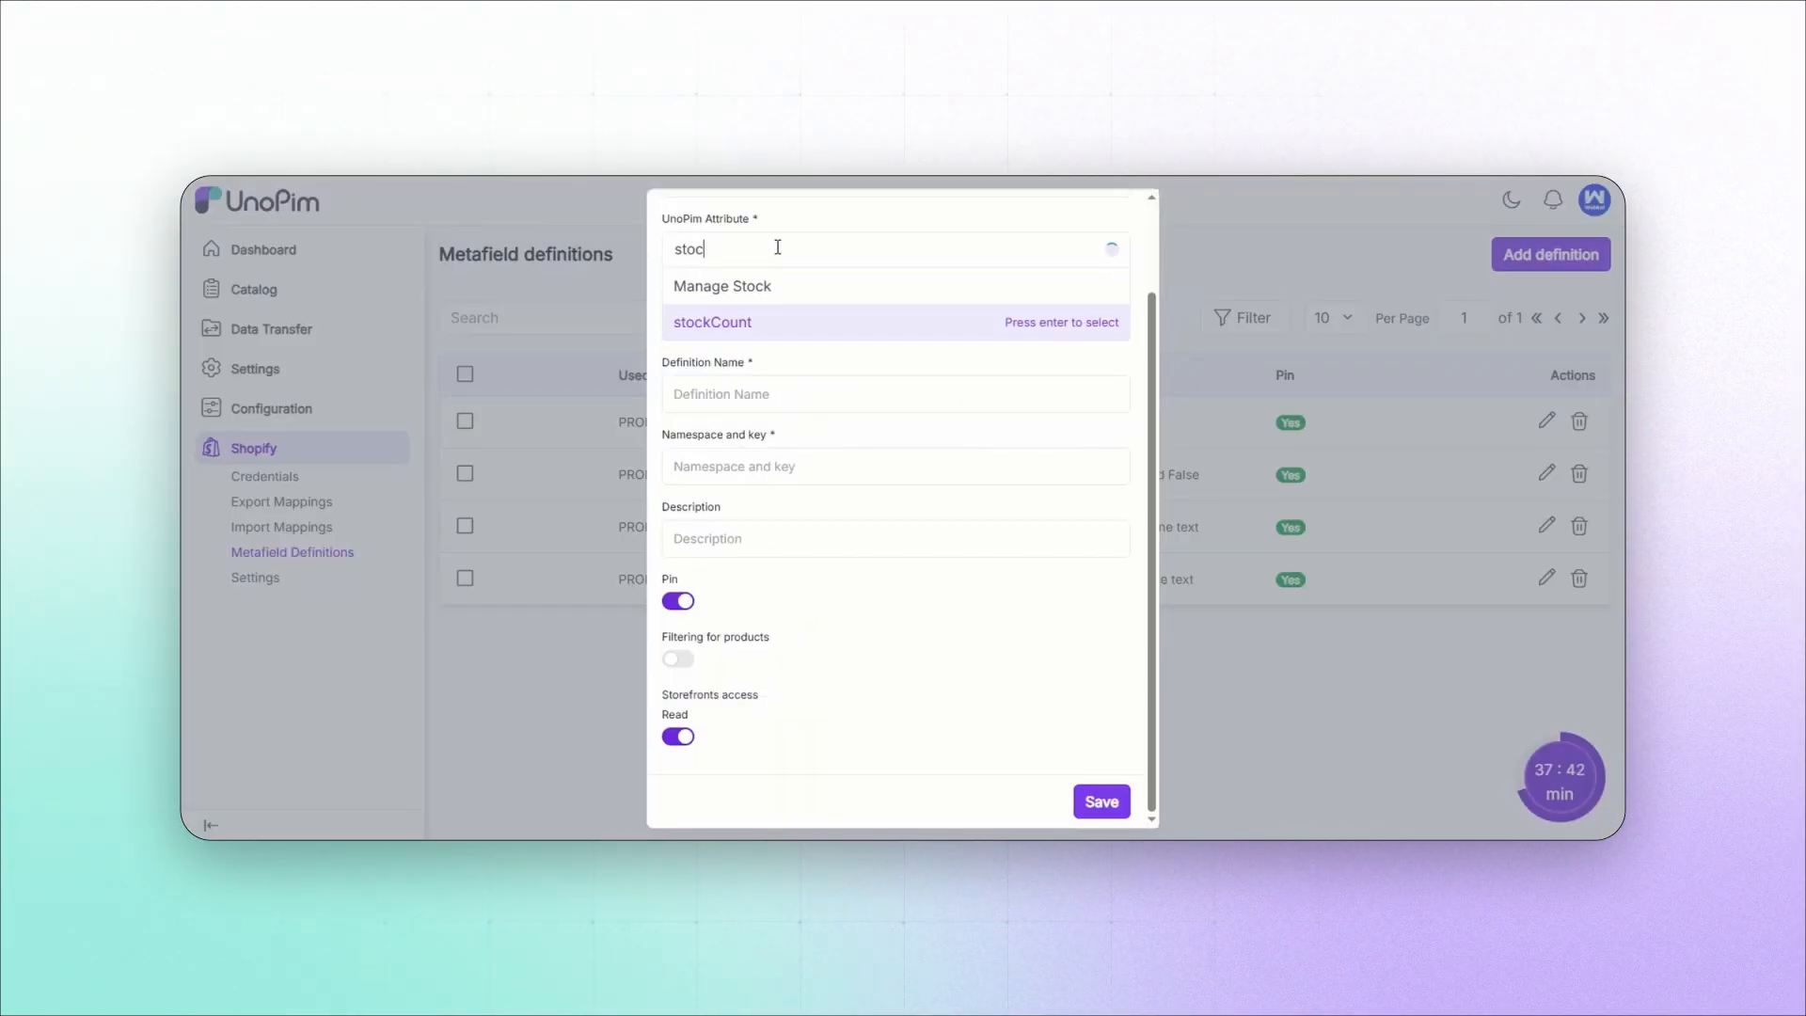
{"action": "left_click", "coordinate": [738, 327]}
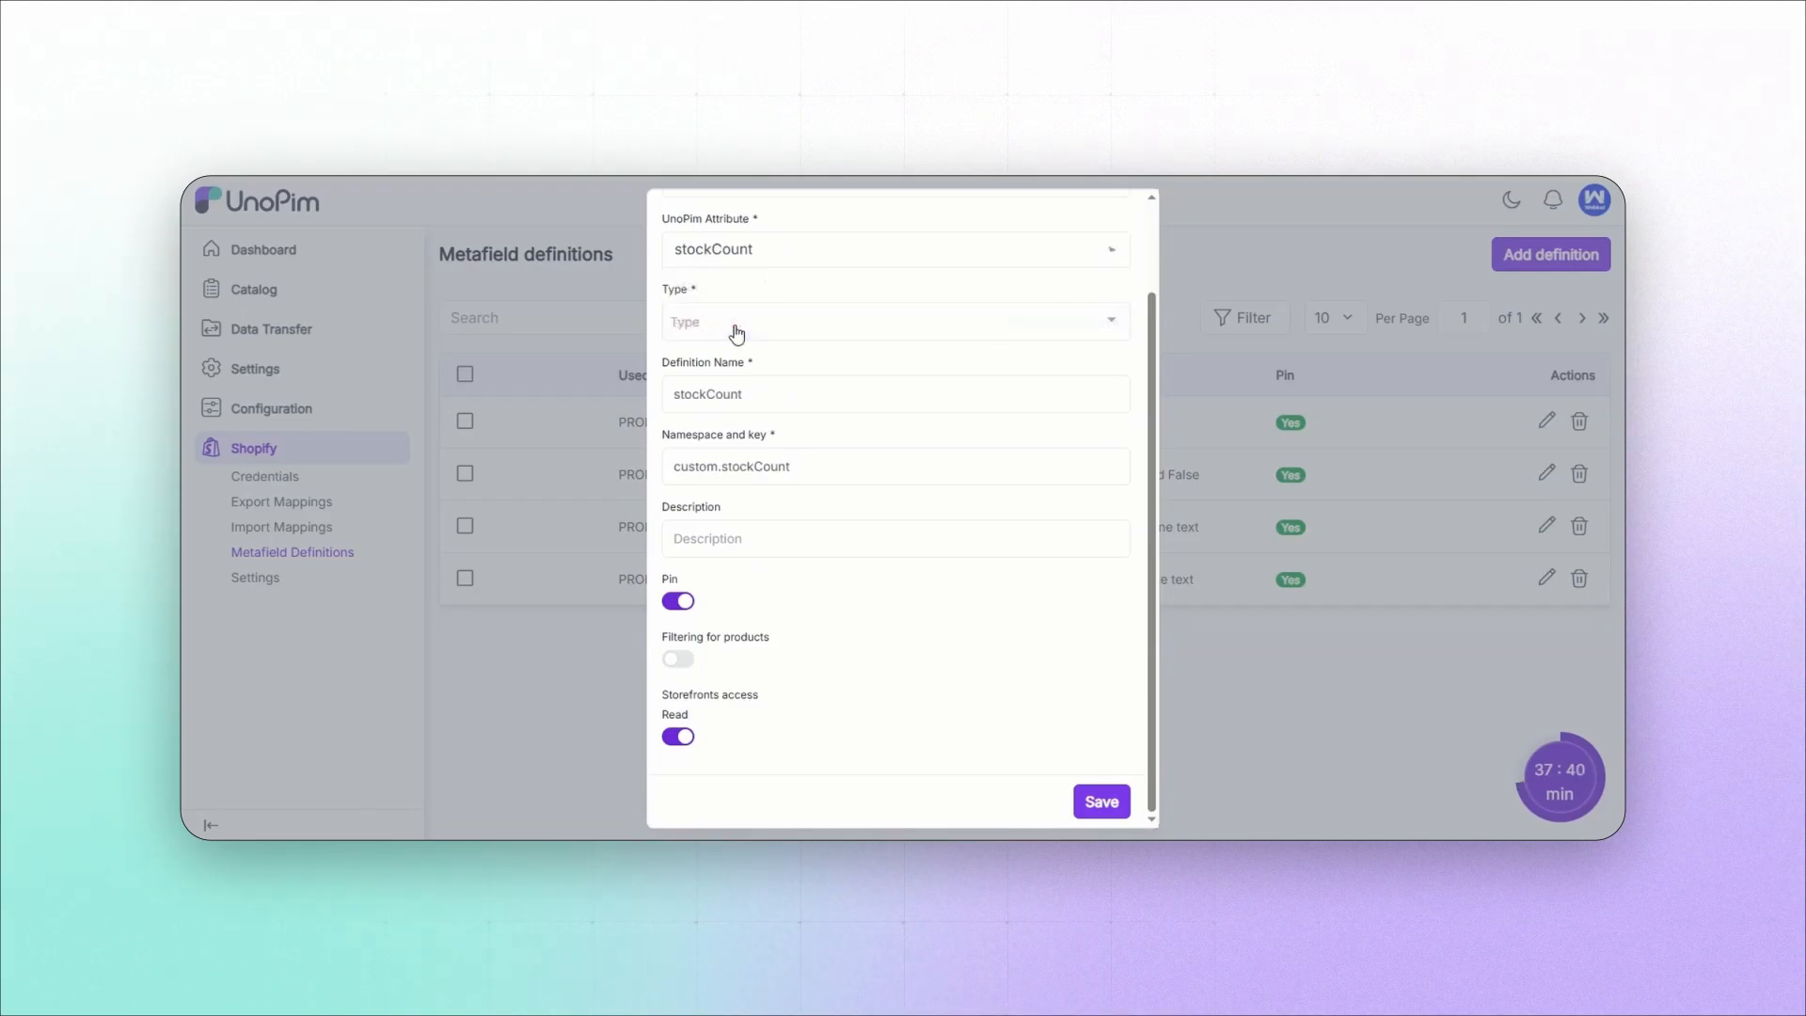
{"action": "scroll", "coordinate": [738, 332], "scroll_direction": "up", "scroll_amount": 2}
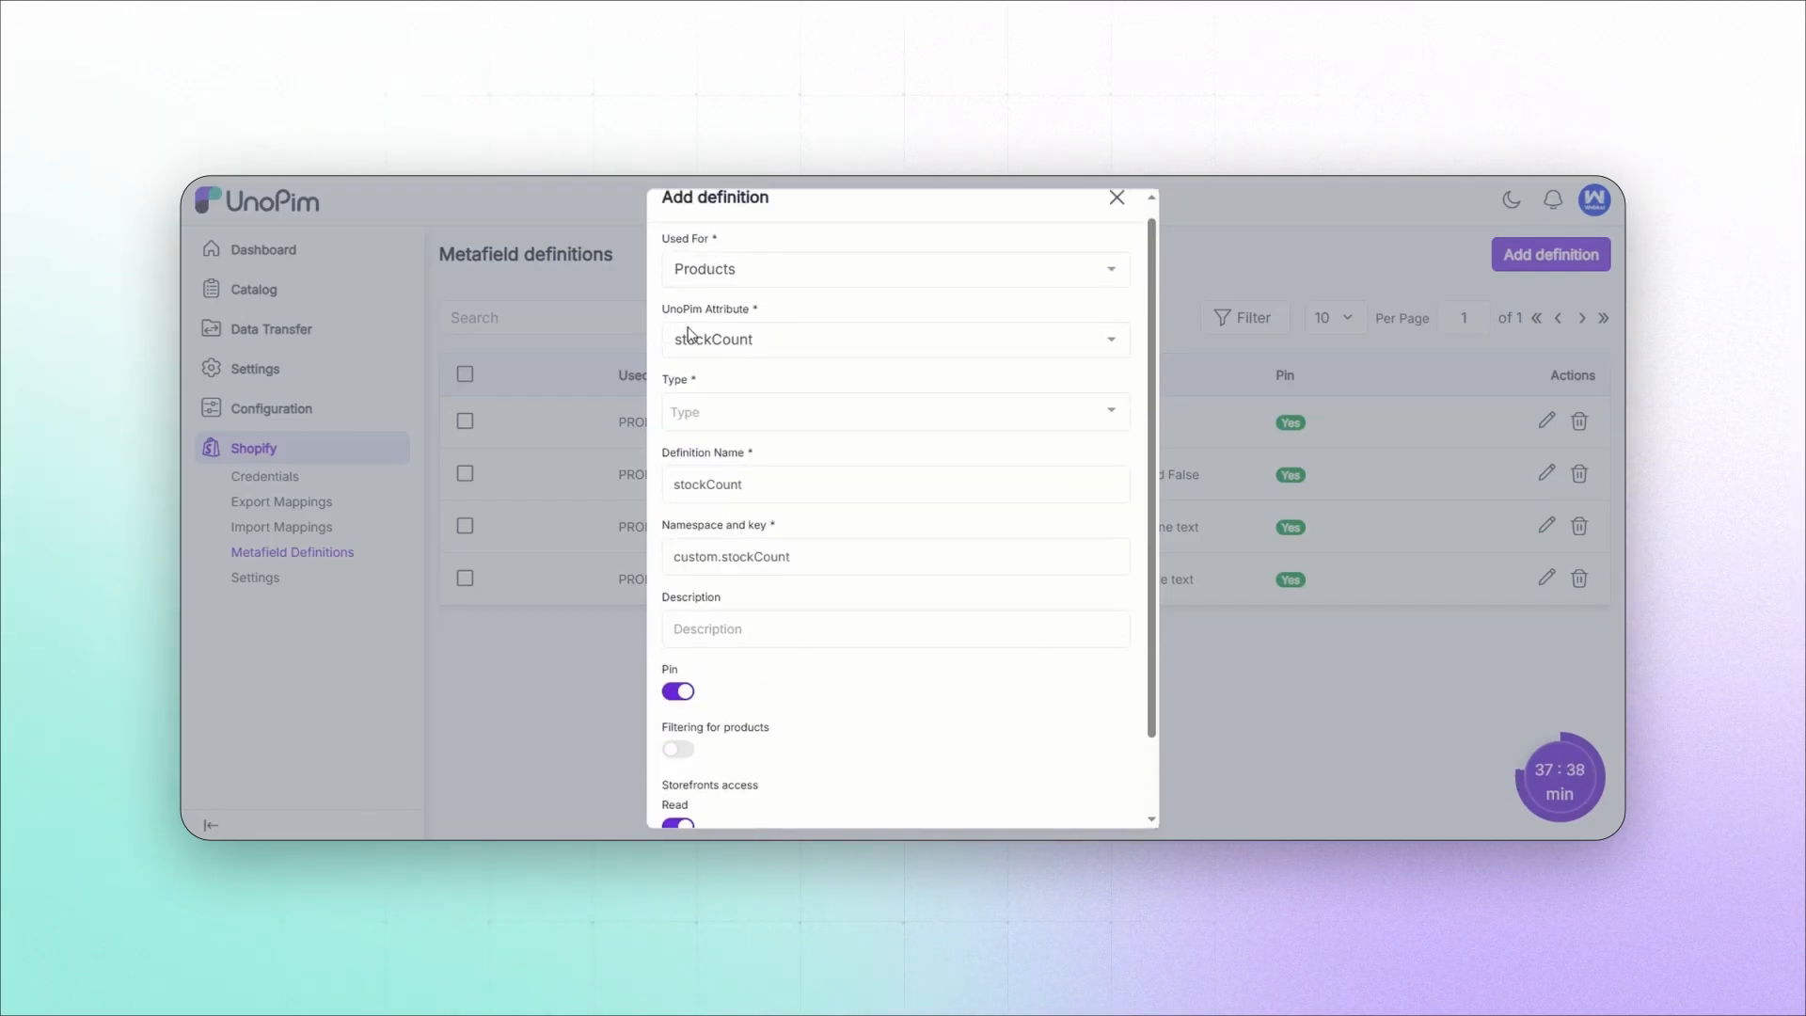
{"action": "left_click", "coordinate": [721, 411]}
{"action": "left_click", "coordinate": [722, 448]}
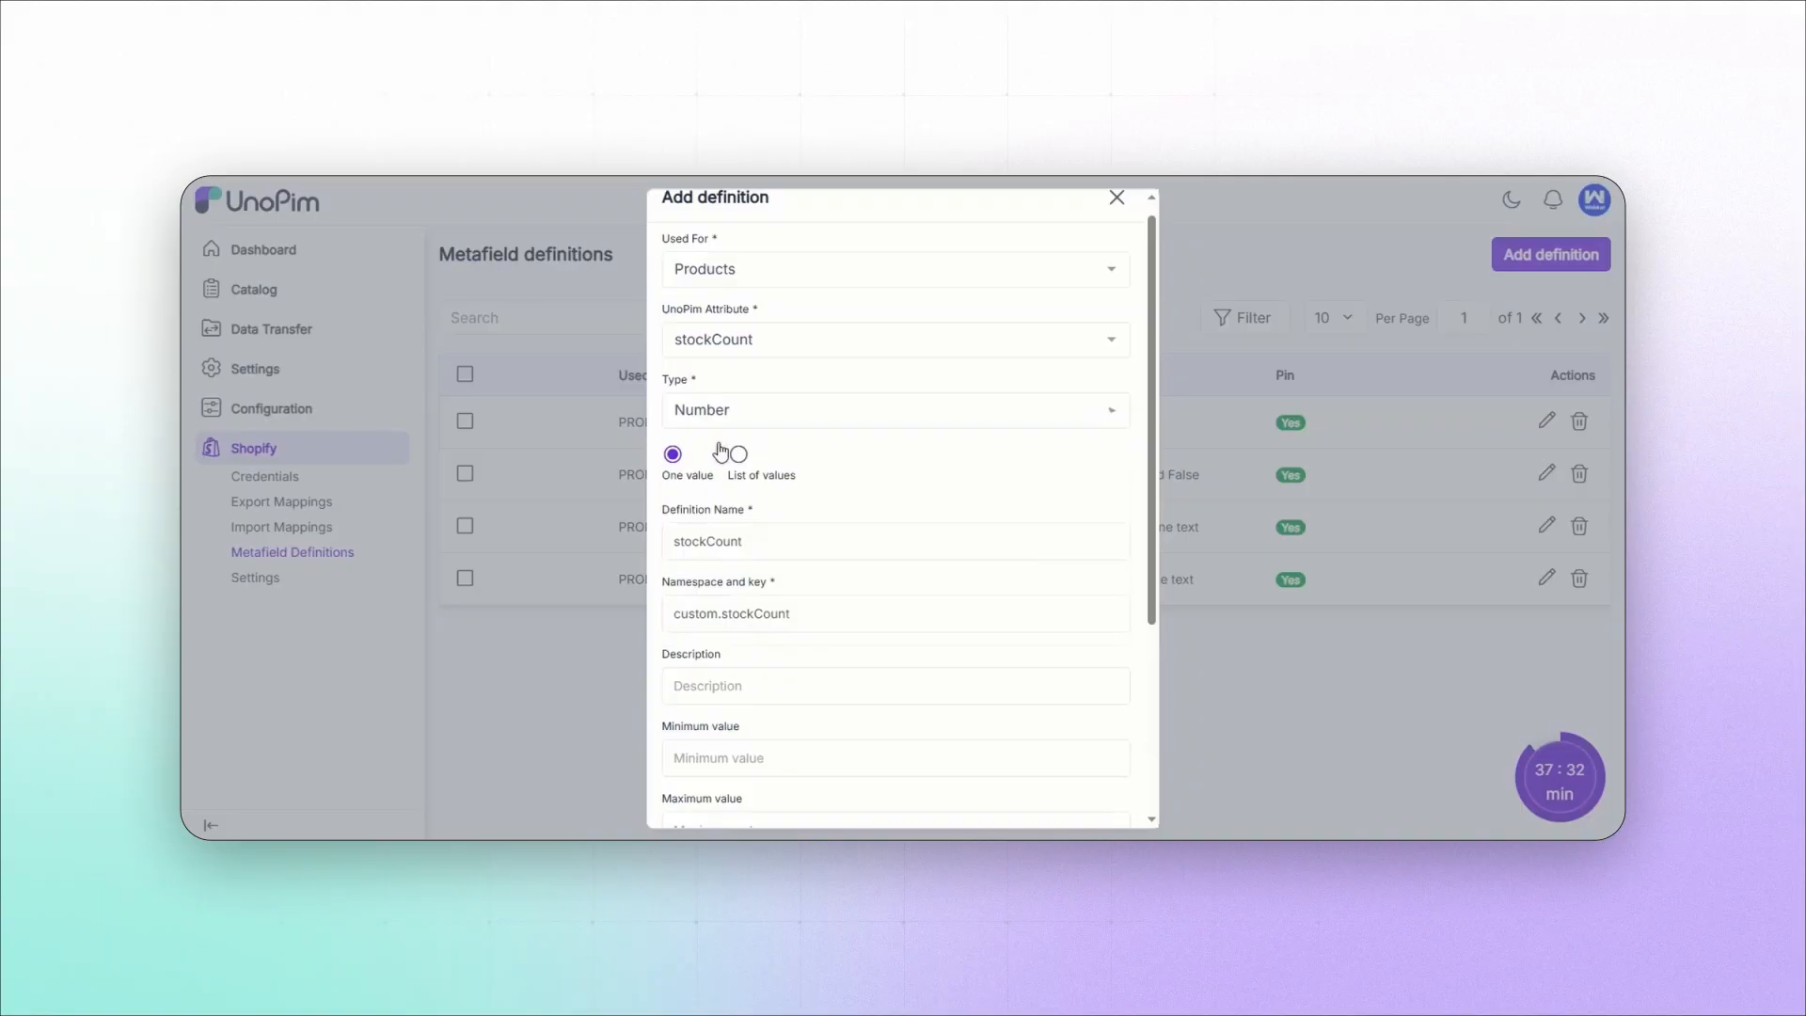
{"action": "scroll", "coordinate": [863, 665], "scroll_direction": "down", "scroll_amount": 5}
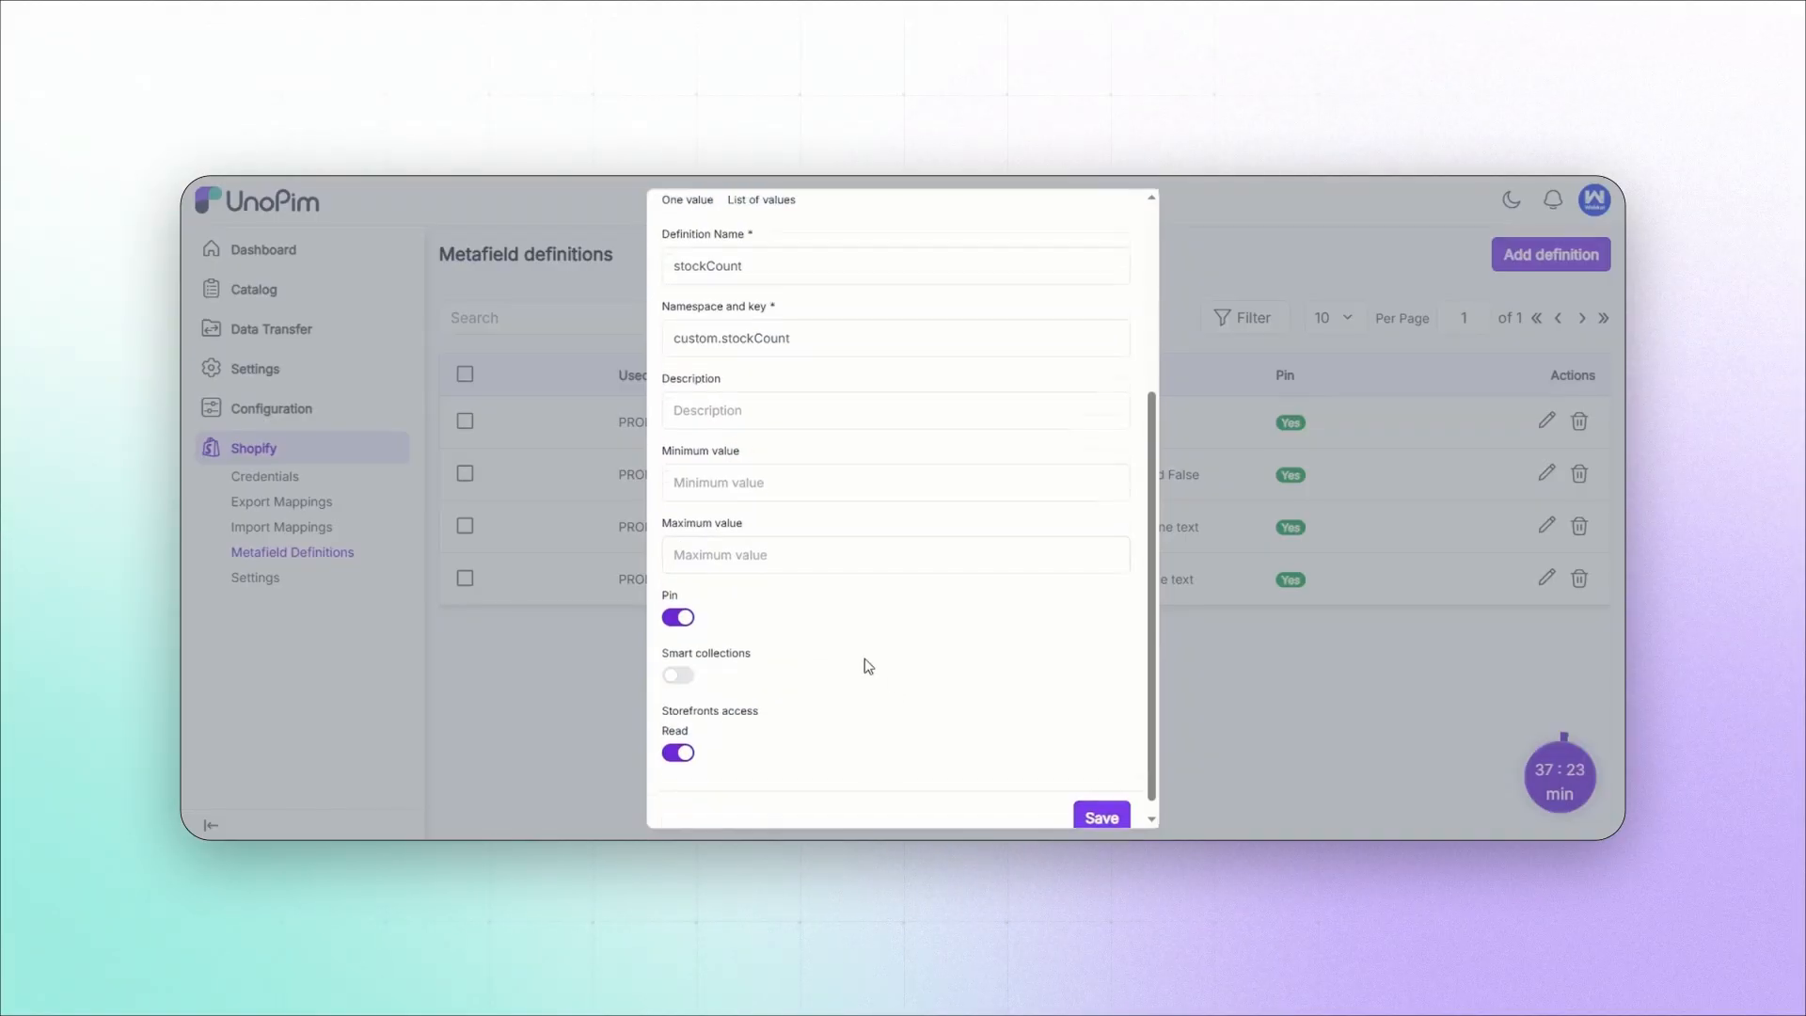
{"action": "left_click", "coordinate": [1099, 804]}
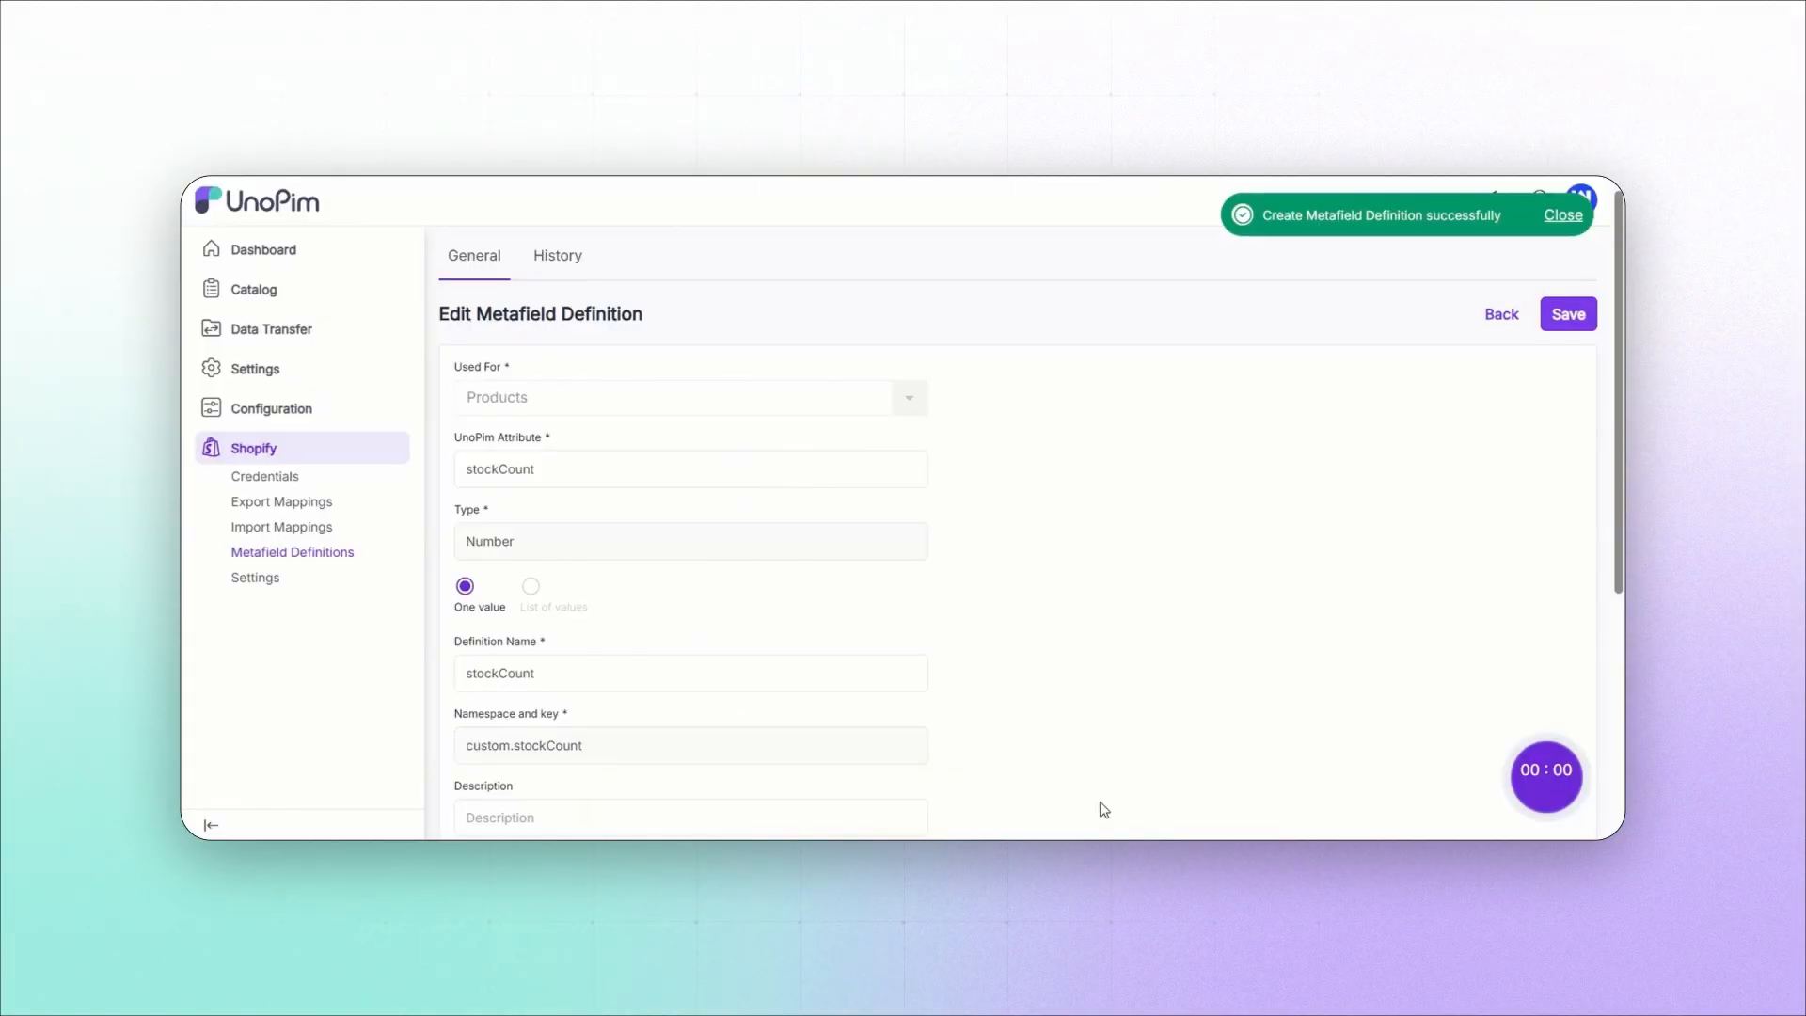
Step: Add a Products metafield definition for the Specification attribute with type JSON, save it, and return to the definitions list
{"action": "left_click", "coordinate": [322, 563]}
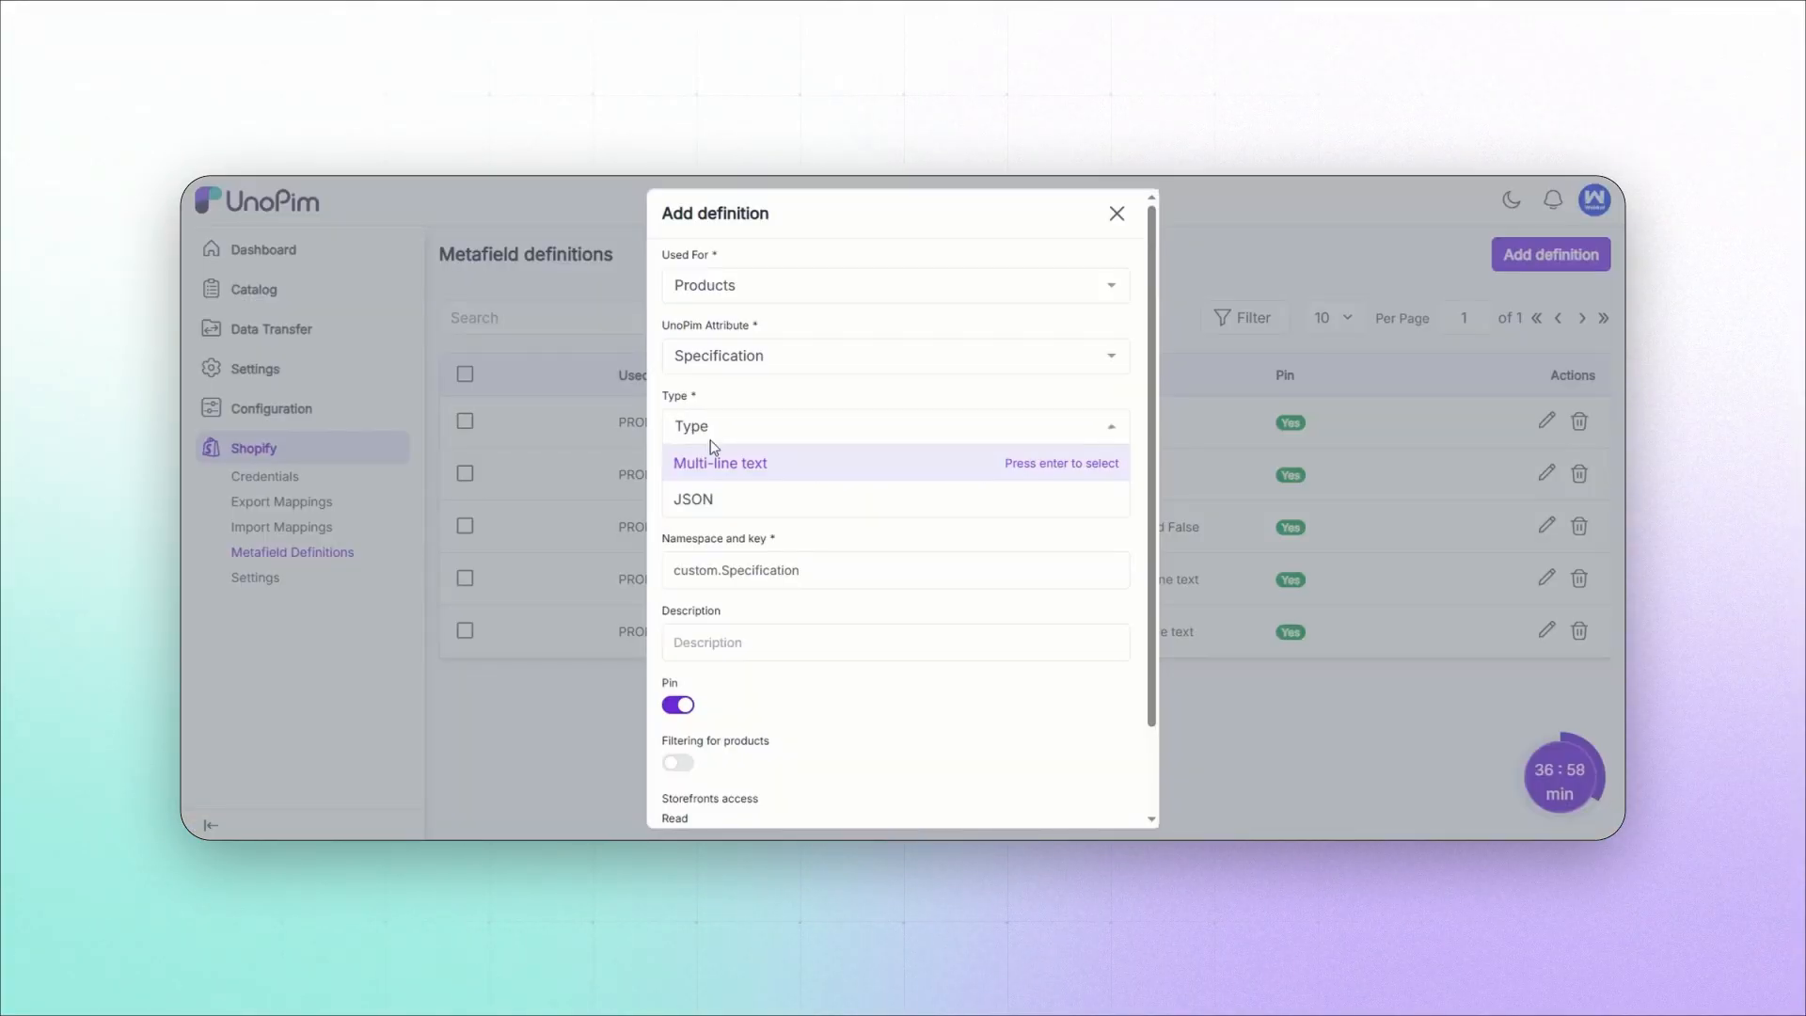
{"action": "left_click", "coordinate": [696, 508]}
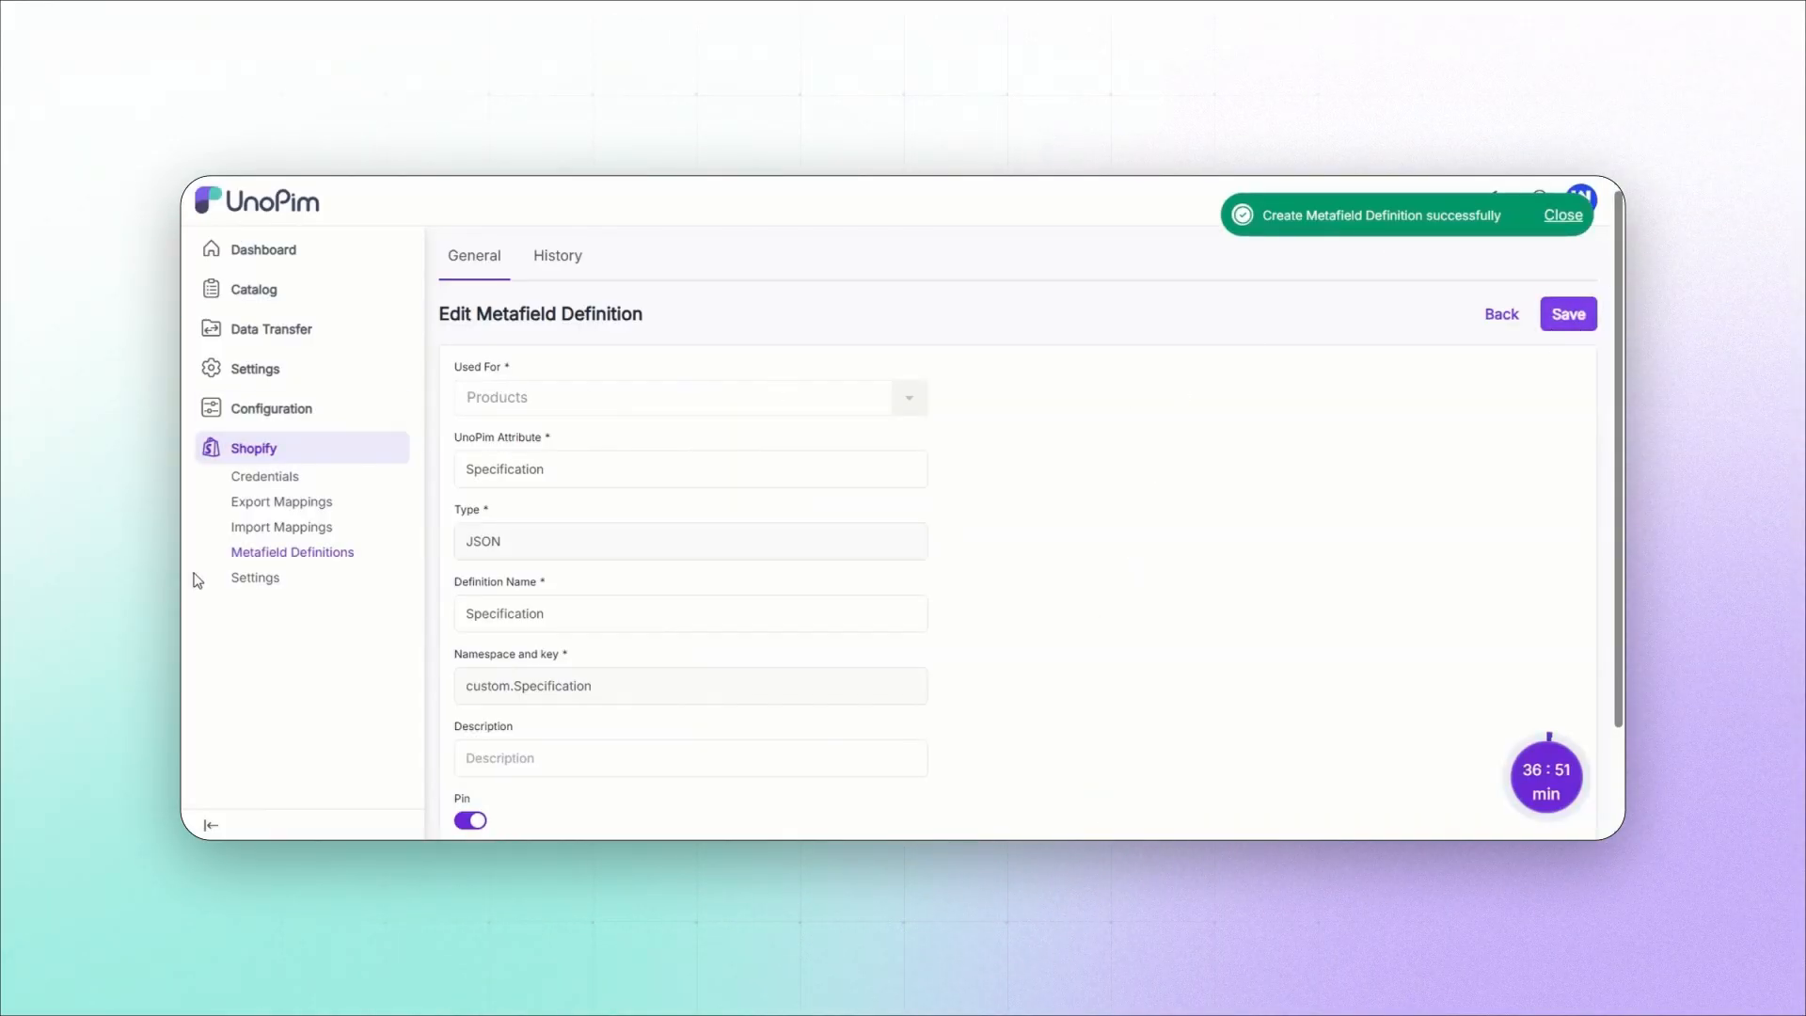
{"action": "left_click", "coordinate": [270, 555]}
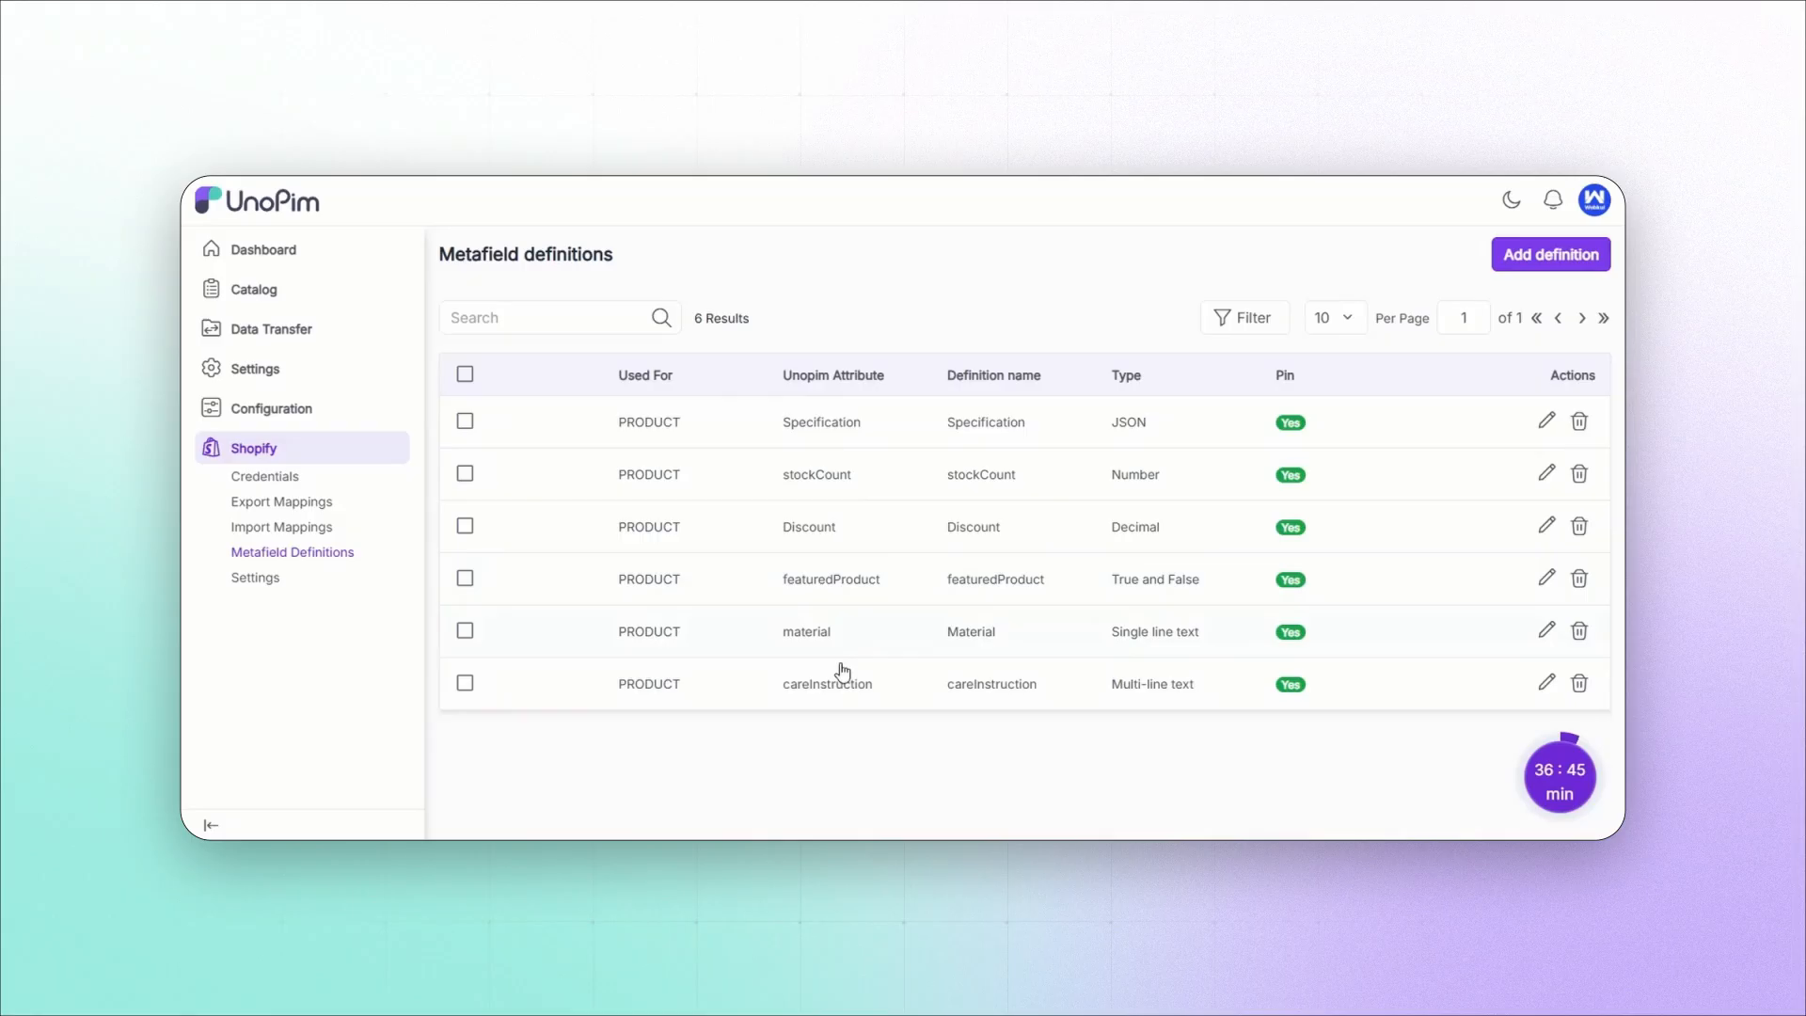
Step: Start a new export profile with code unopimshopifyexport and type Shopify Metafields Definition
{"action": "mouse_move", "coordinate": [279, 331]}
{"action": "left_click", "coordinate": [466, 402]}
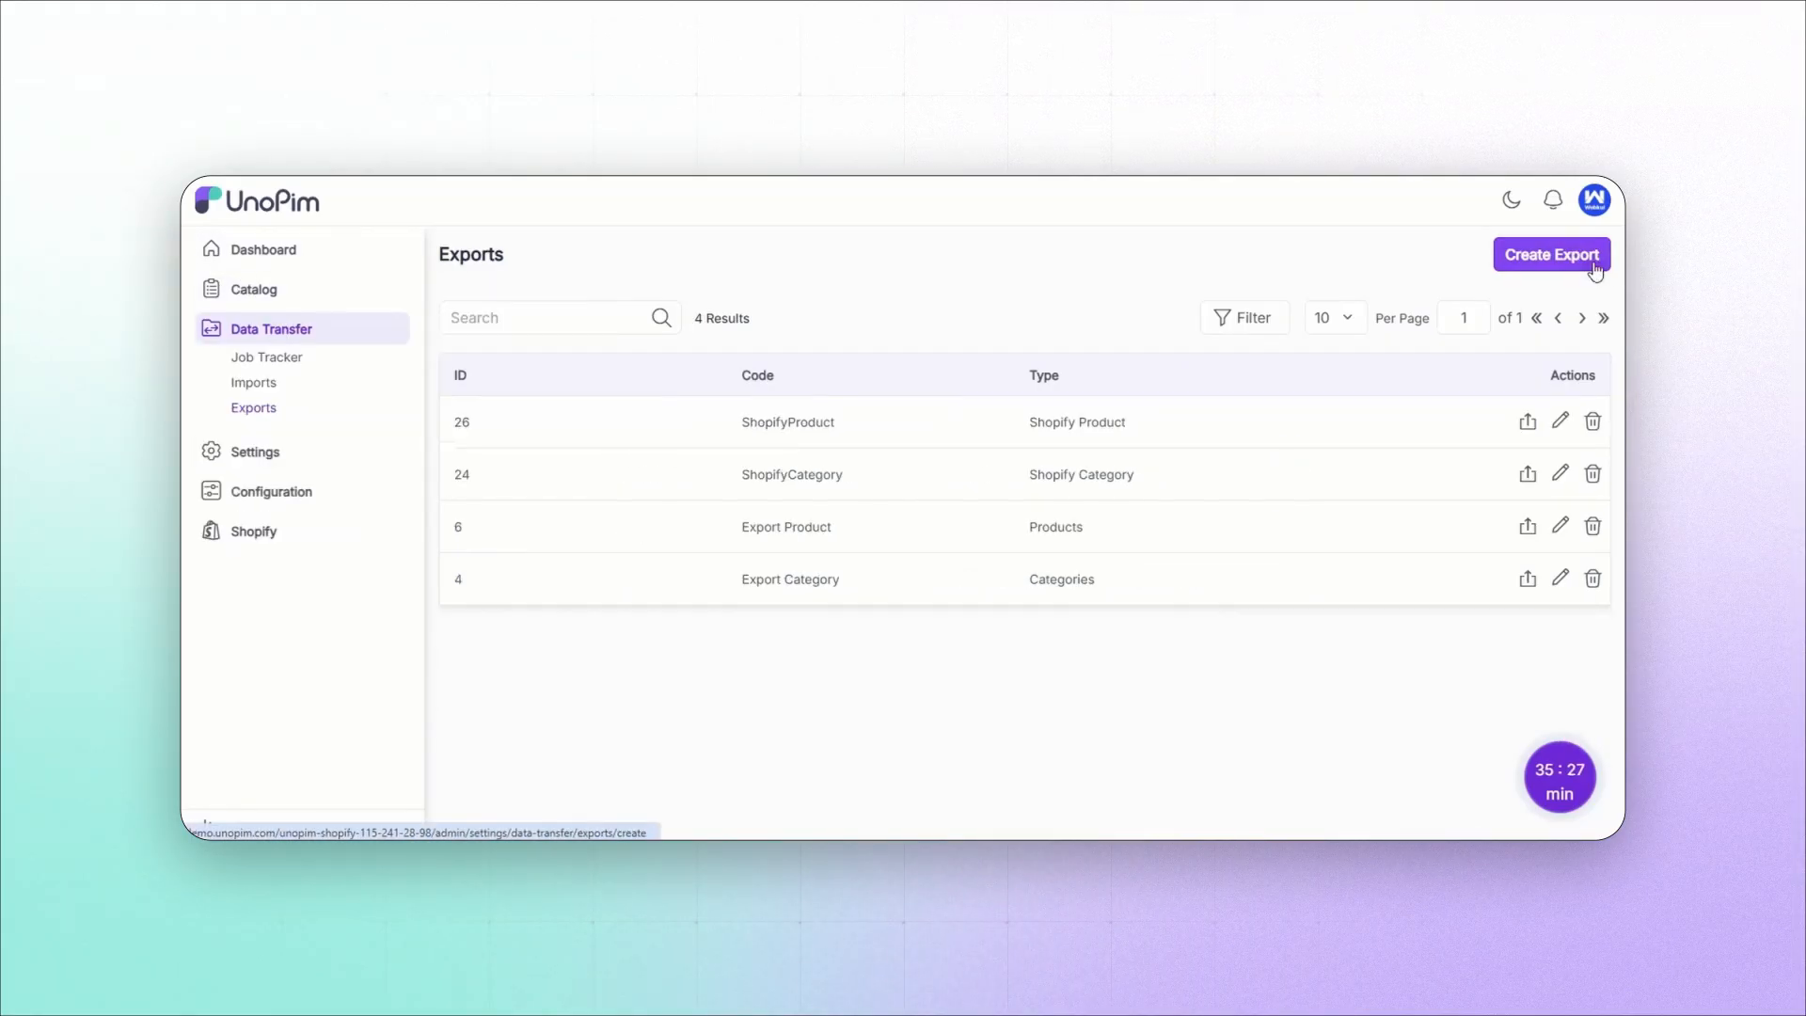
{"action": "left_click", "coordinate": [1562, 254]}
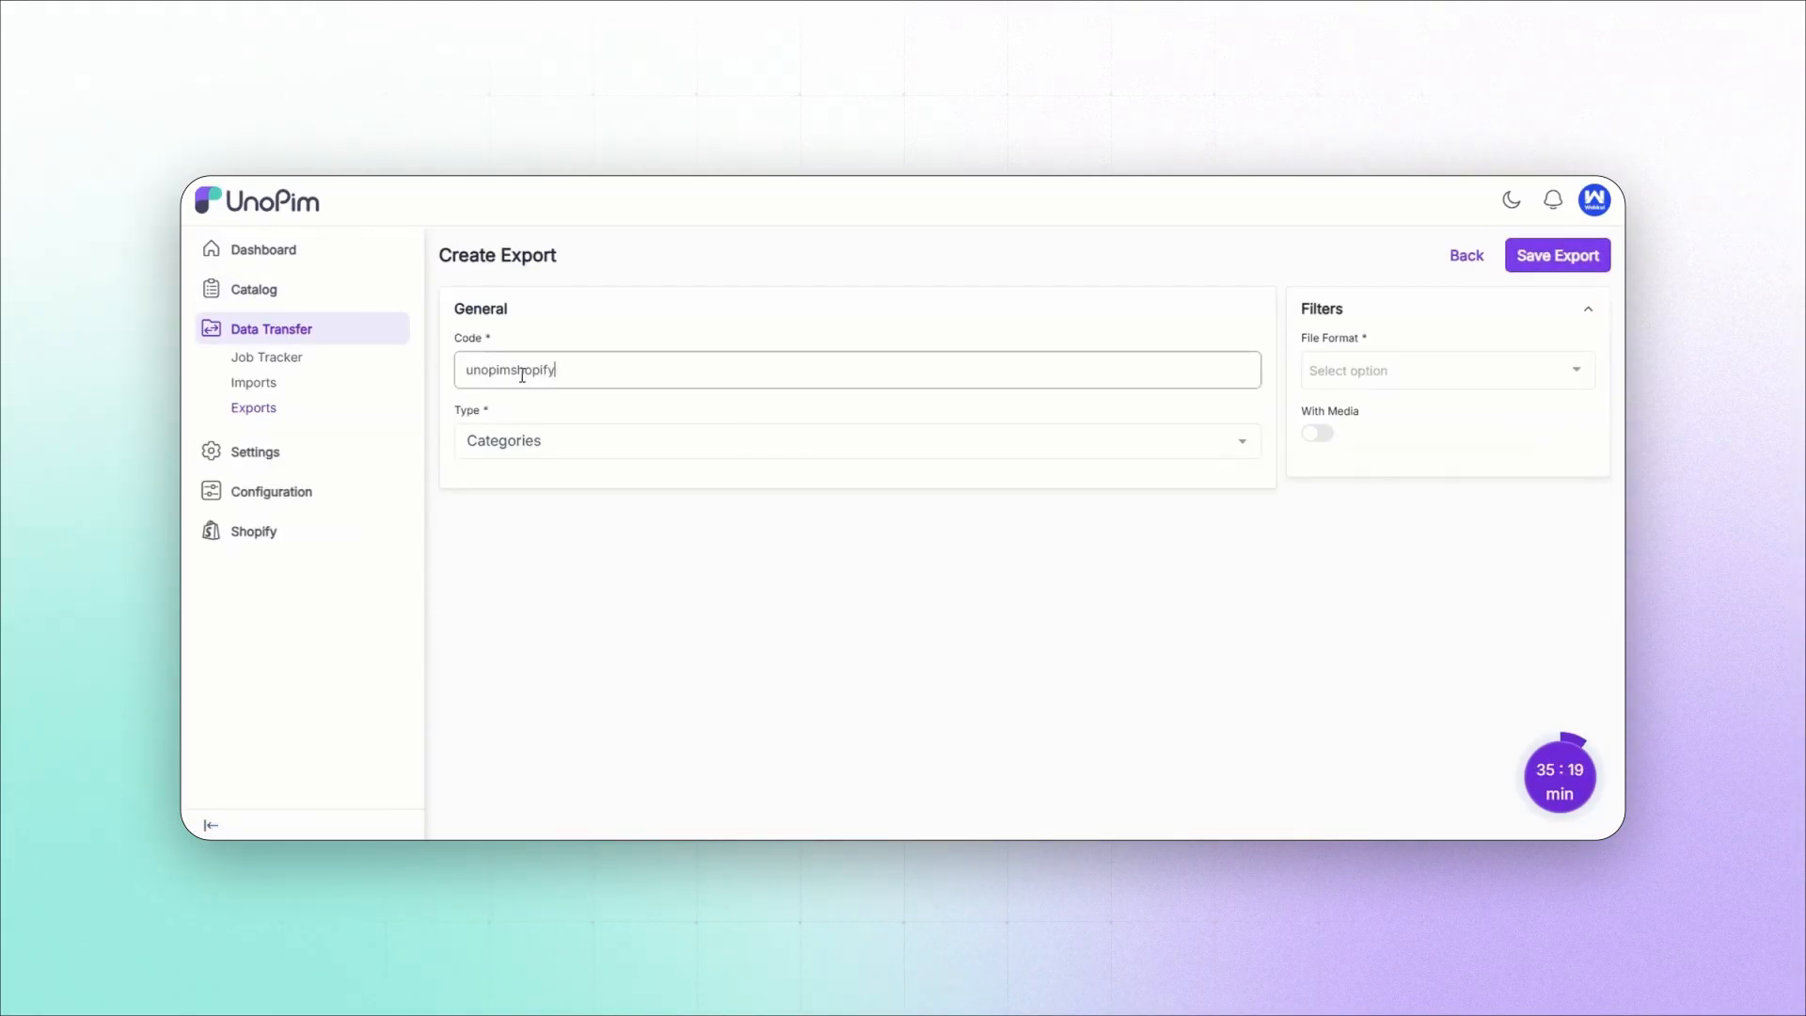
{"action": "type", "text": "export"}
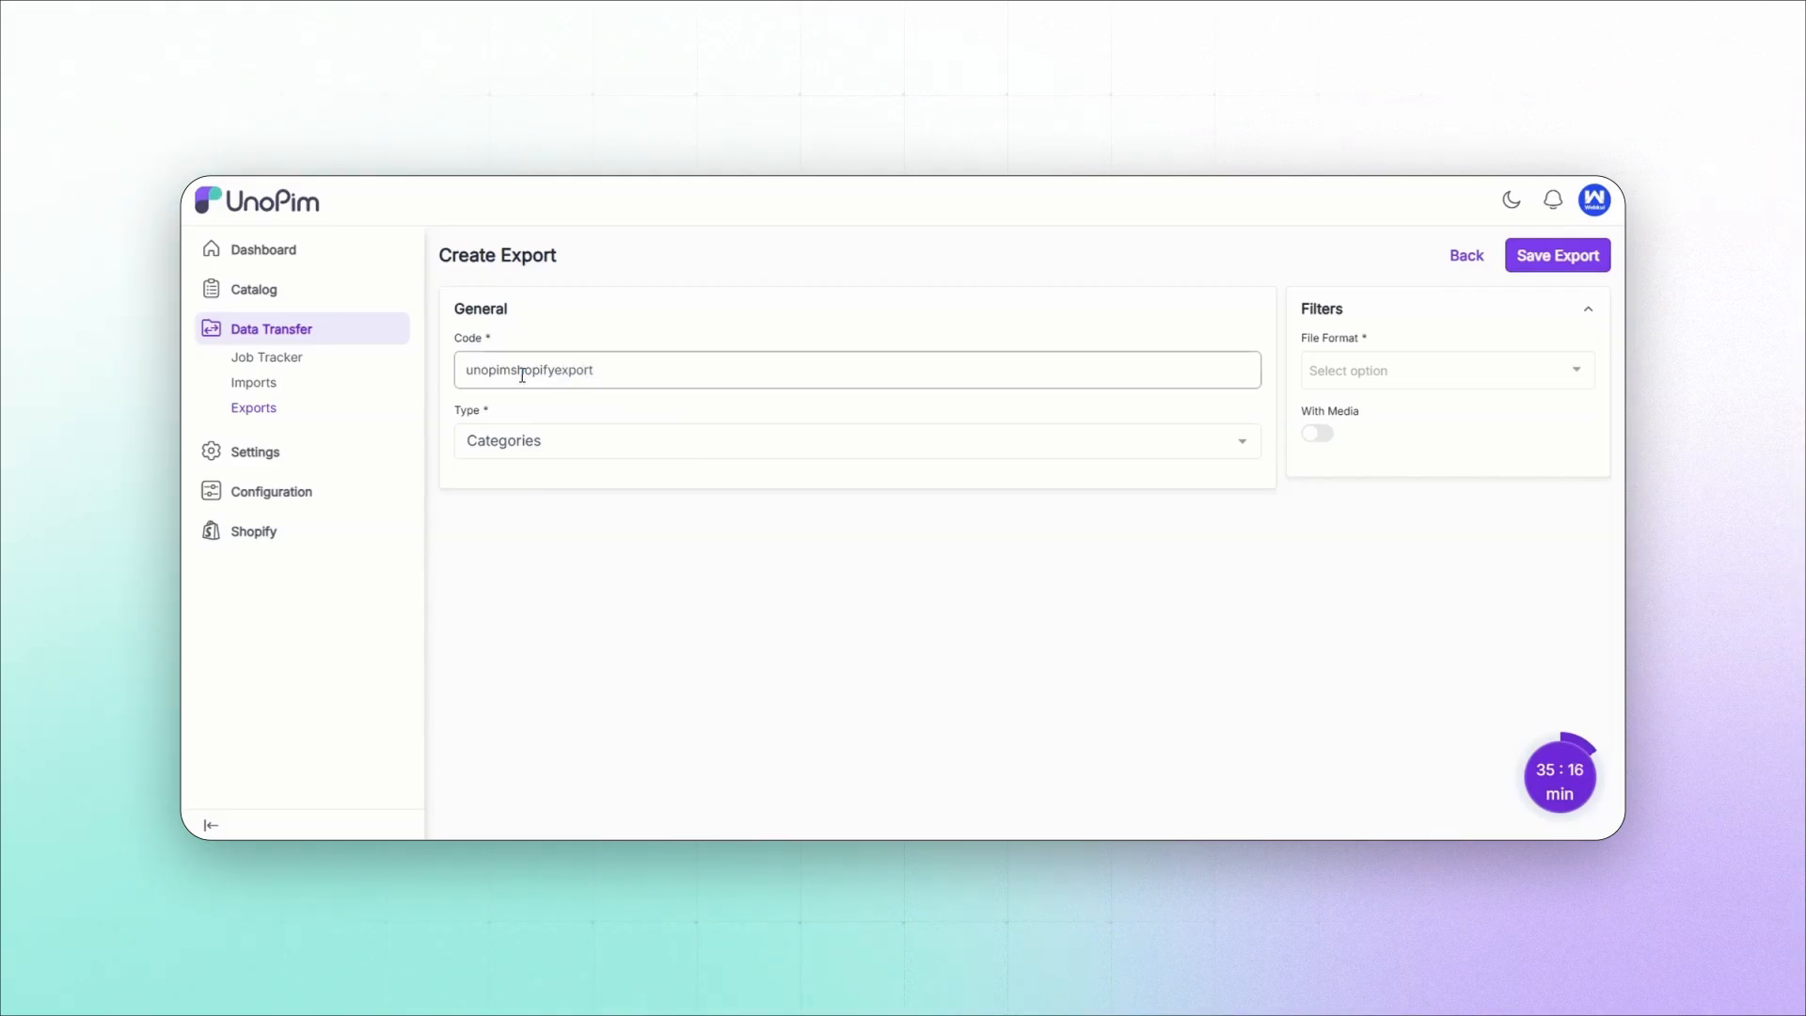
{"action": "left_click", "coordinate": [528, 446]}
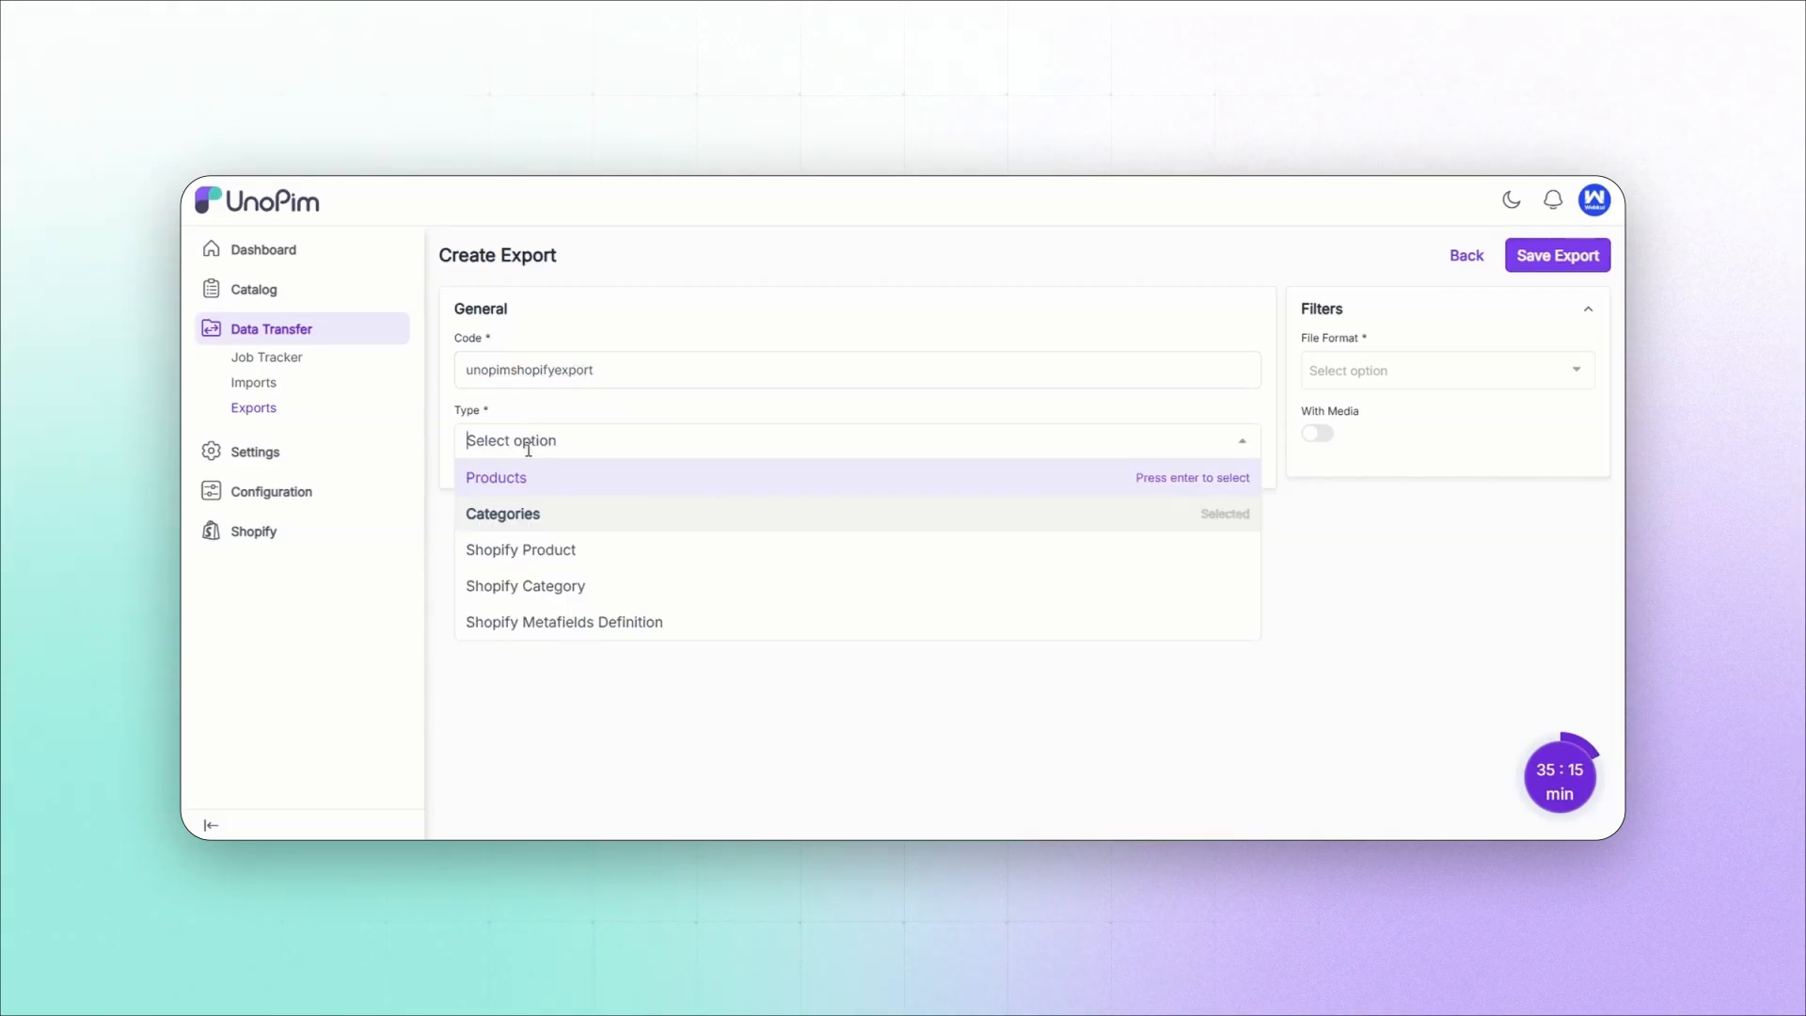
{"action": "left_click", "coordinate": [535, 629]}
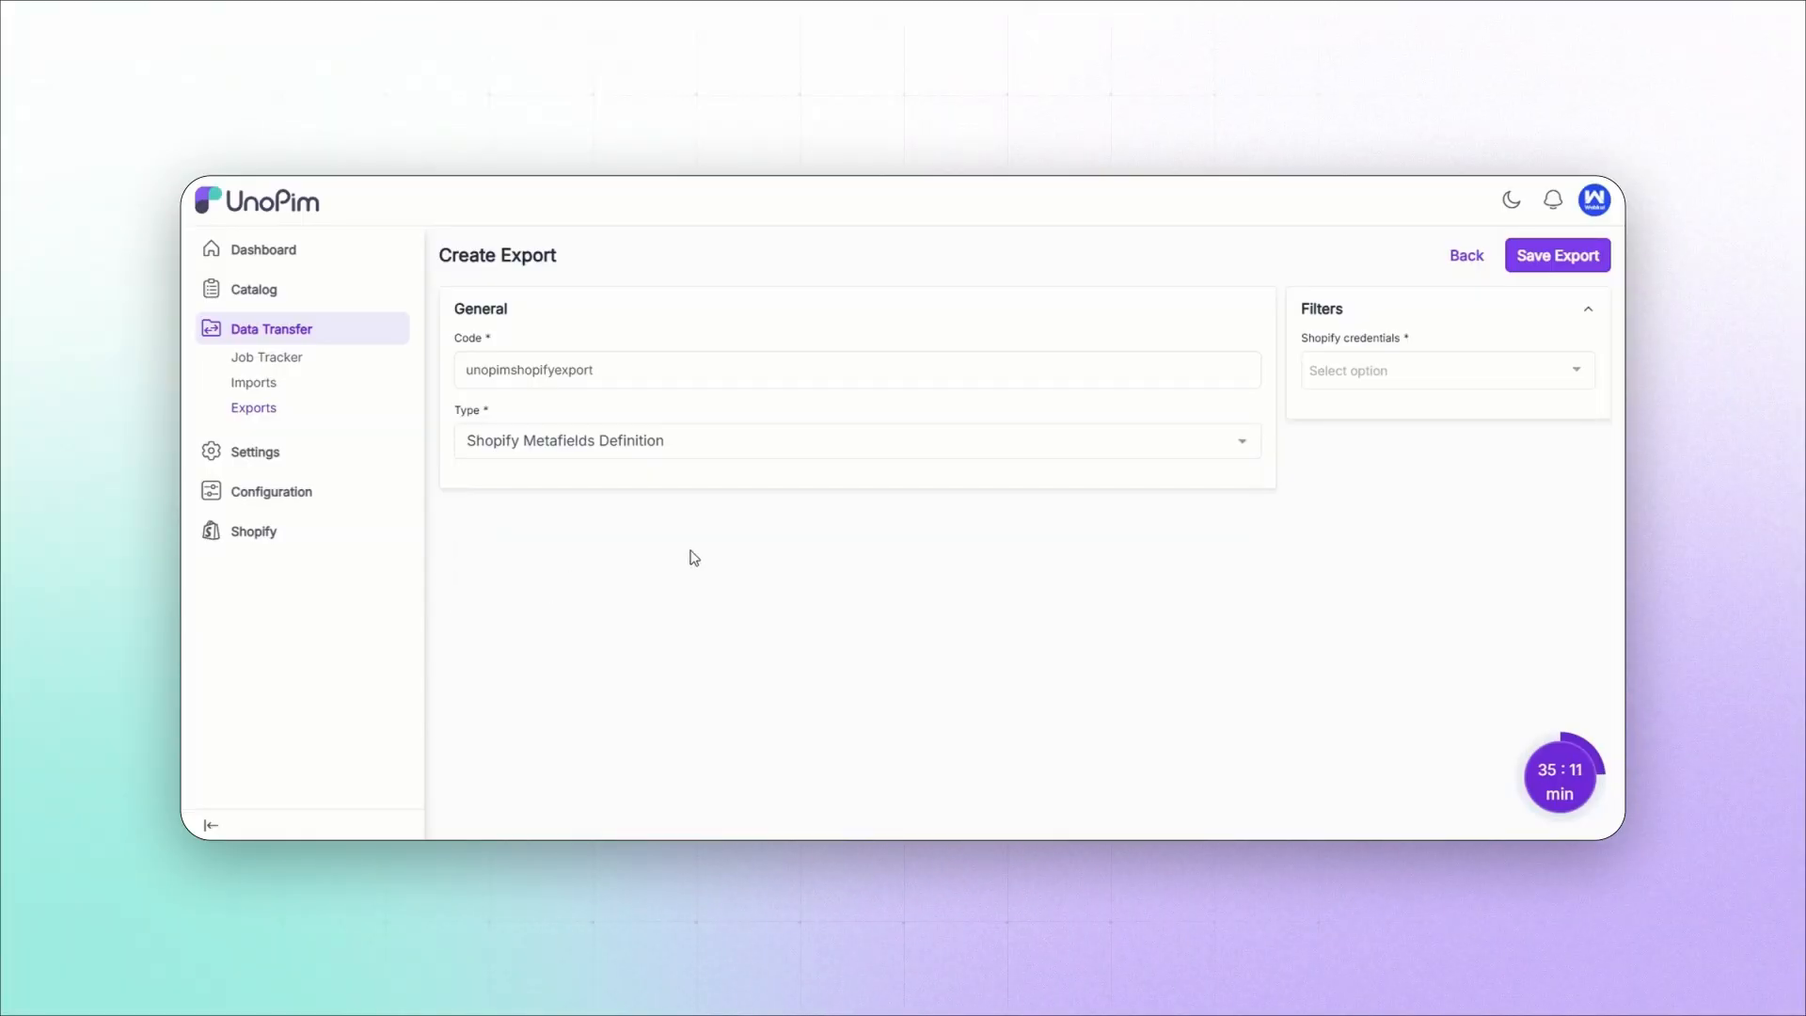
{"action": "left_click", "coordinate": [1389, 369]}
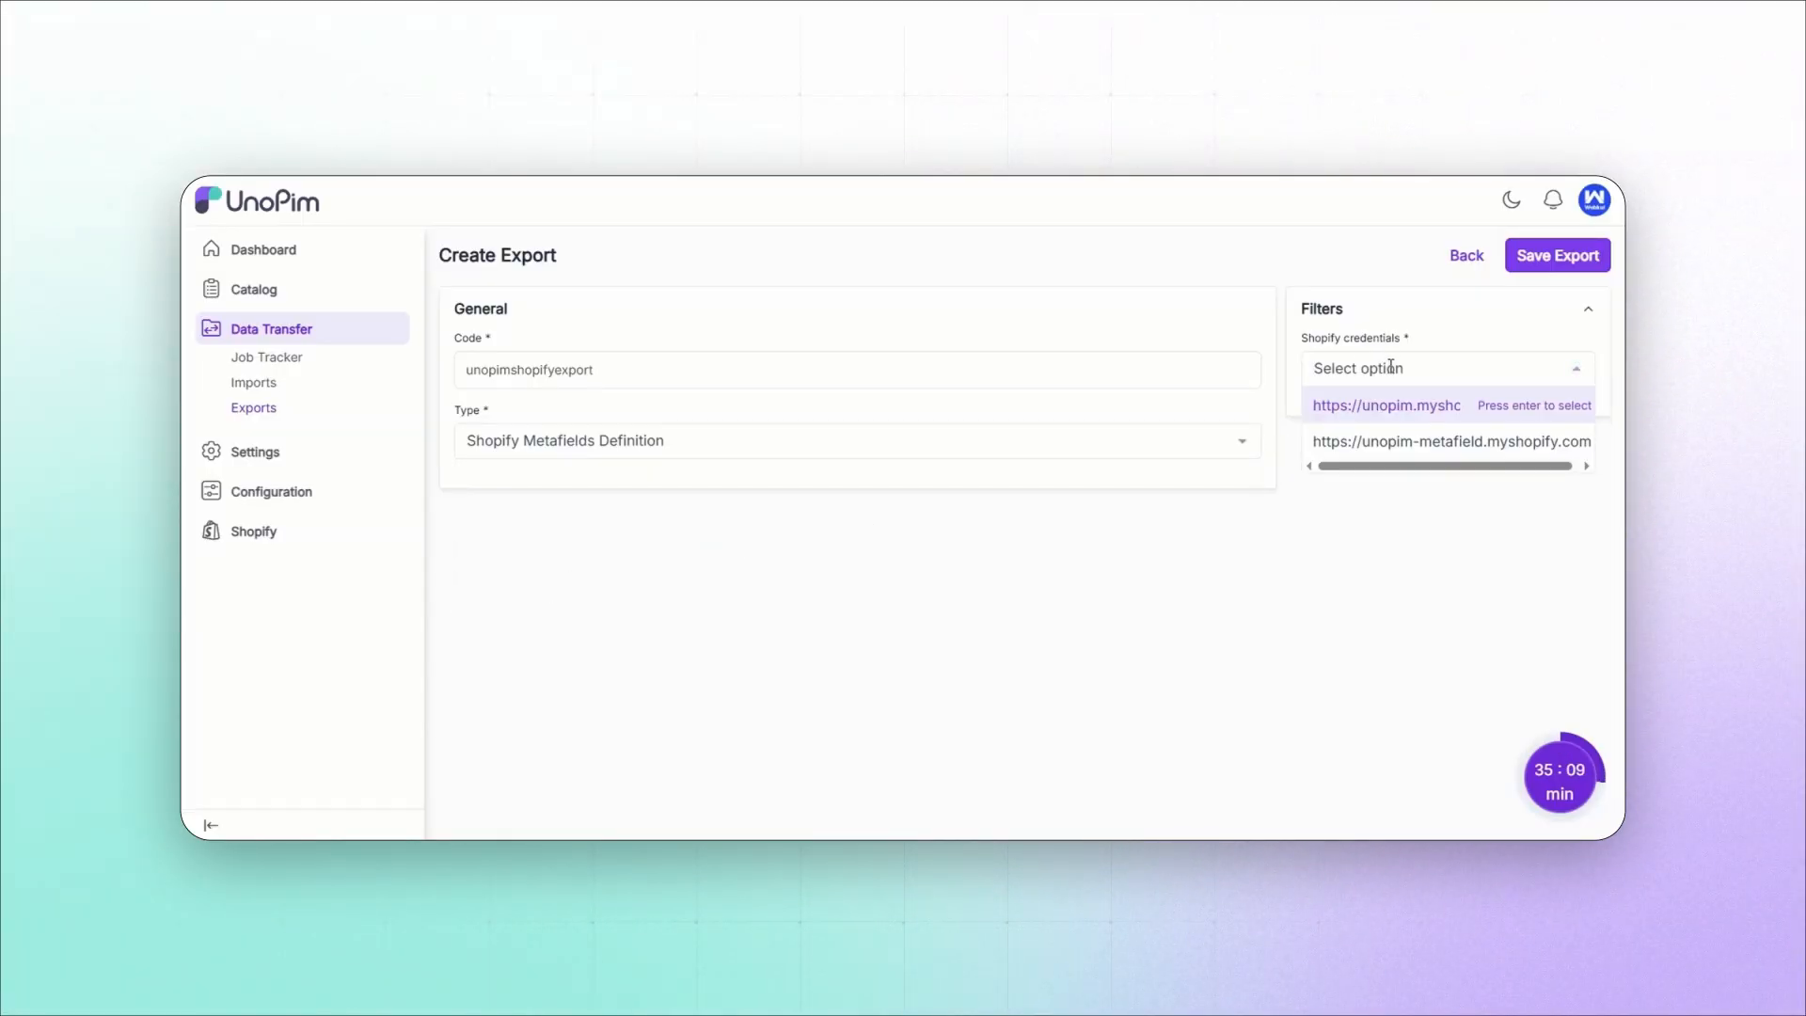
{"action": "left_click", "coordinate": [1389, 441]}
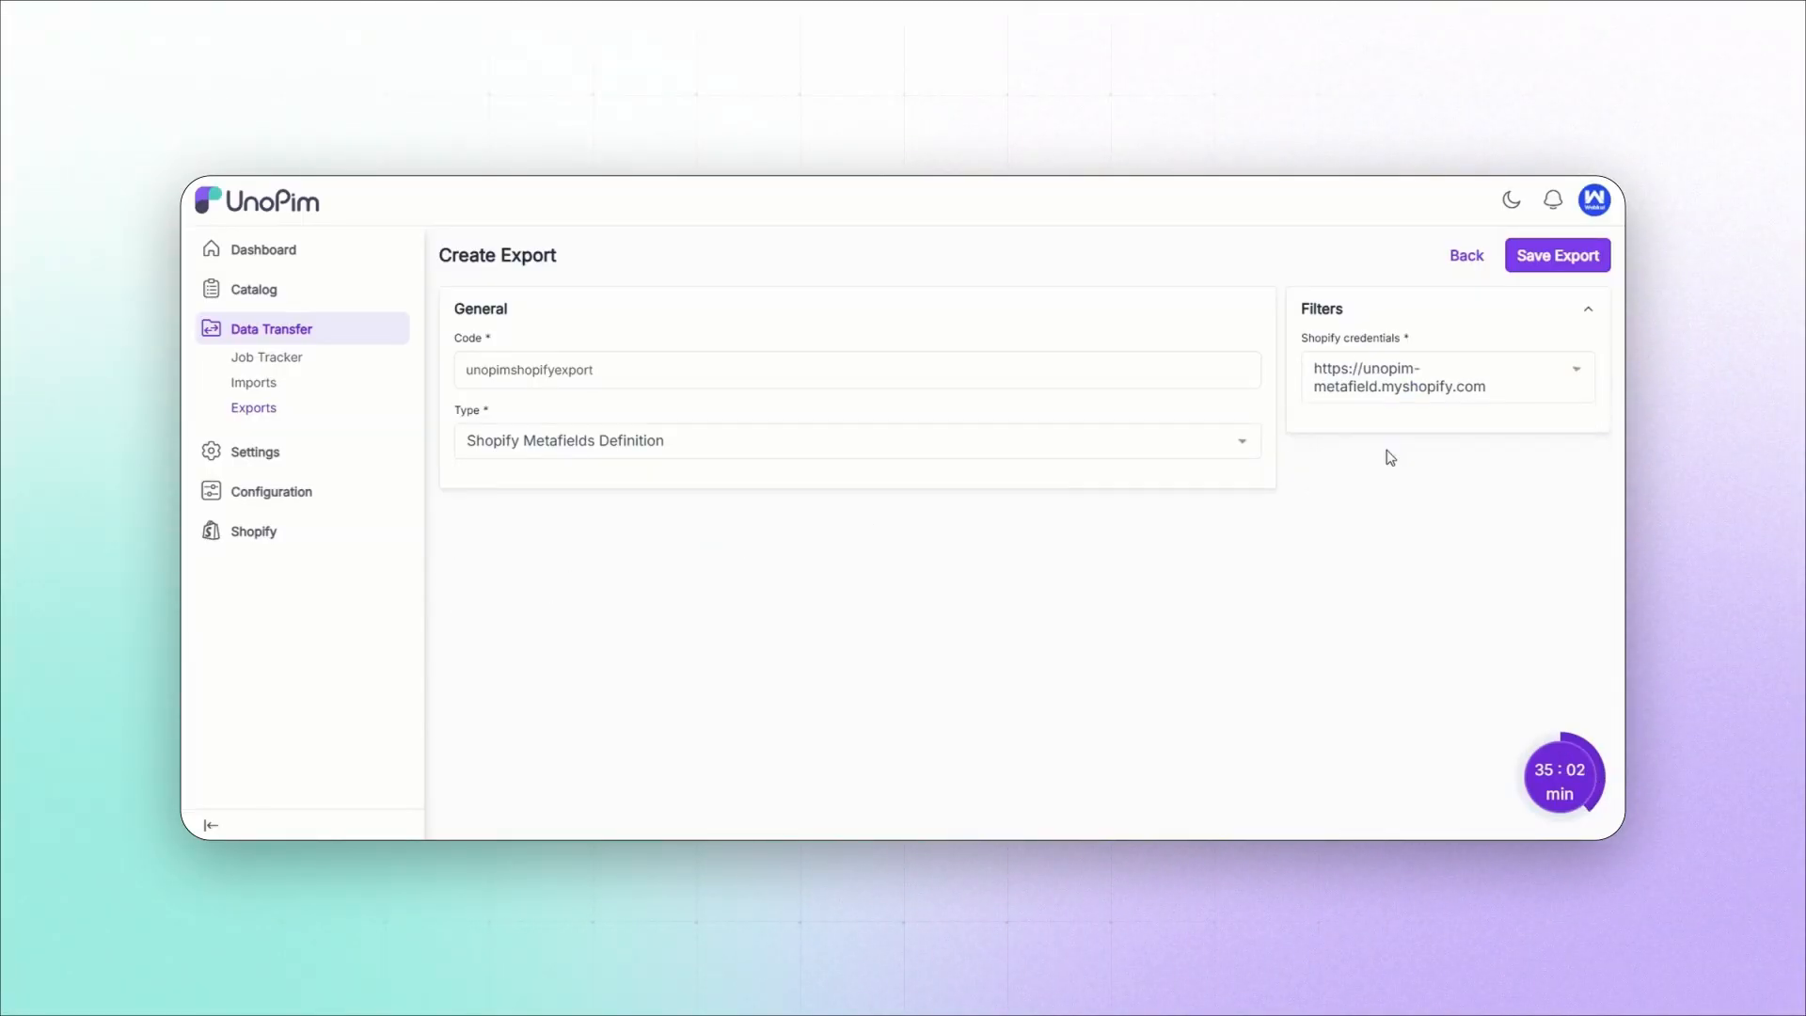
{"action": "left_click", "coordinate": [1544, 264]}
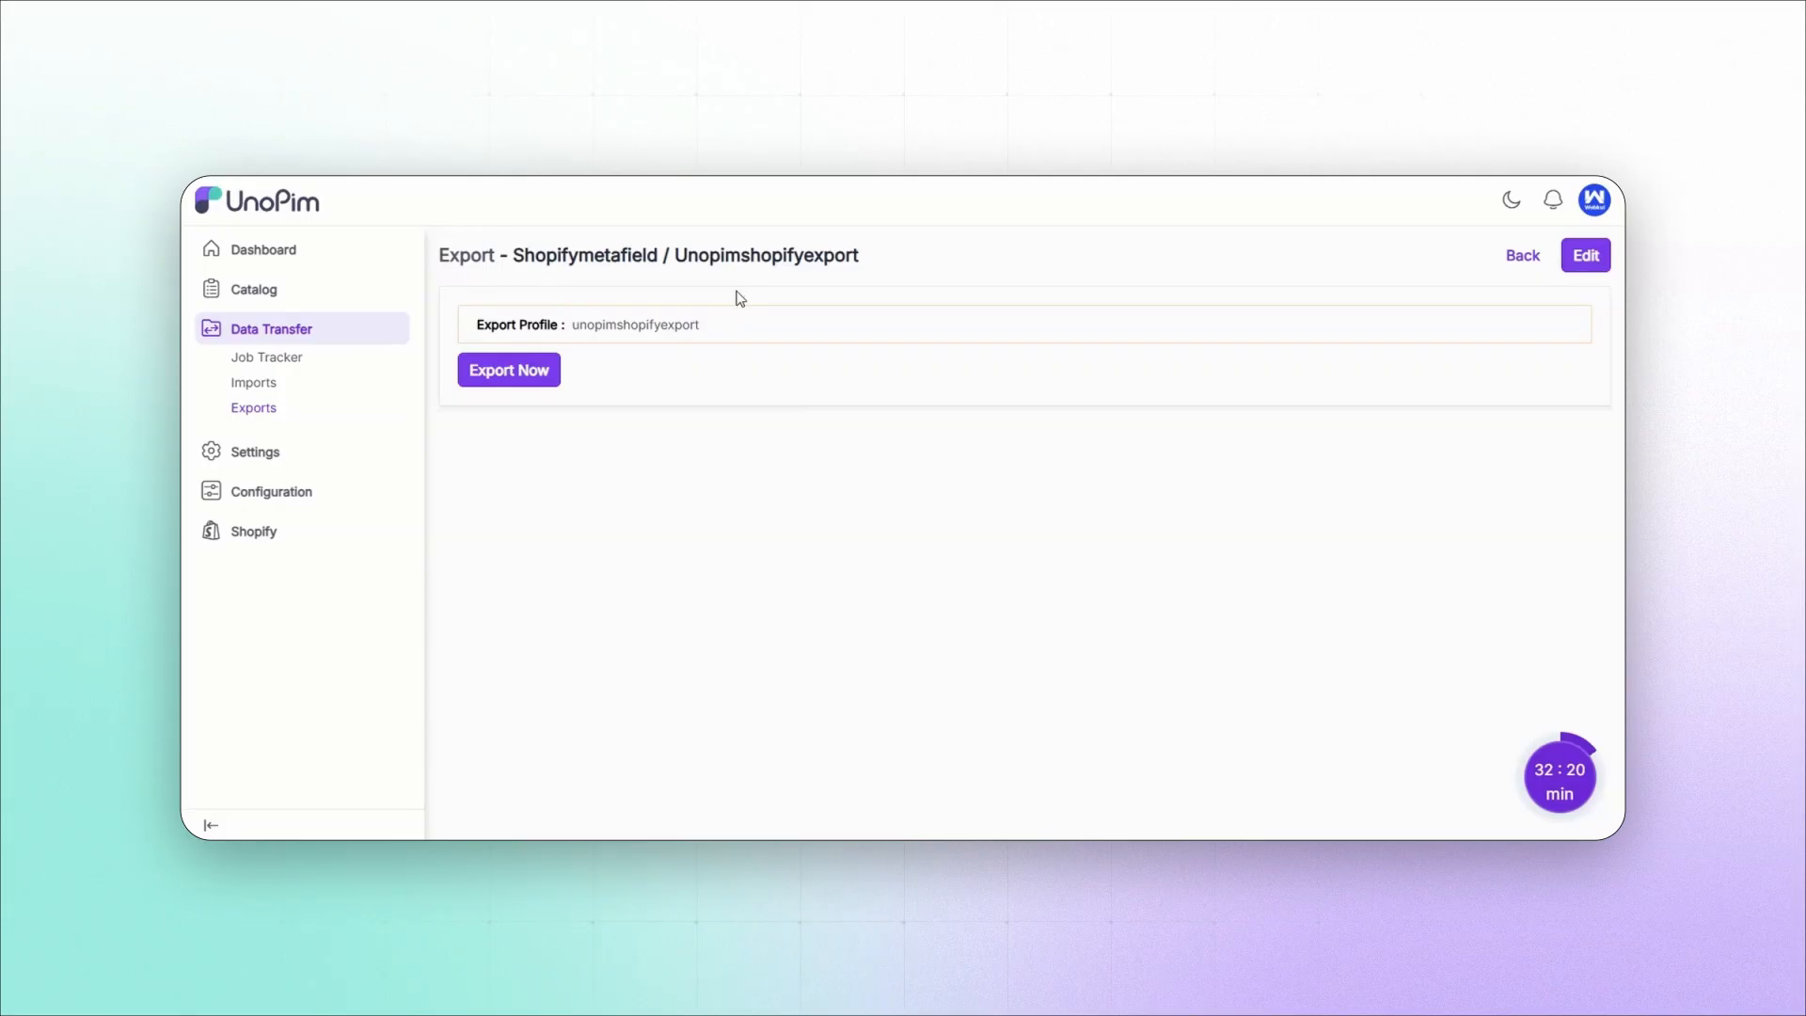
{"action": "left_click", "coordinate": [509, 374]}
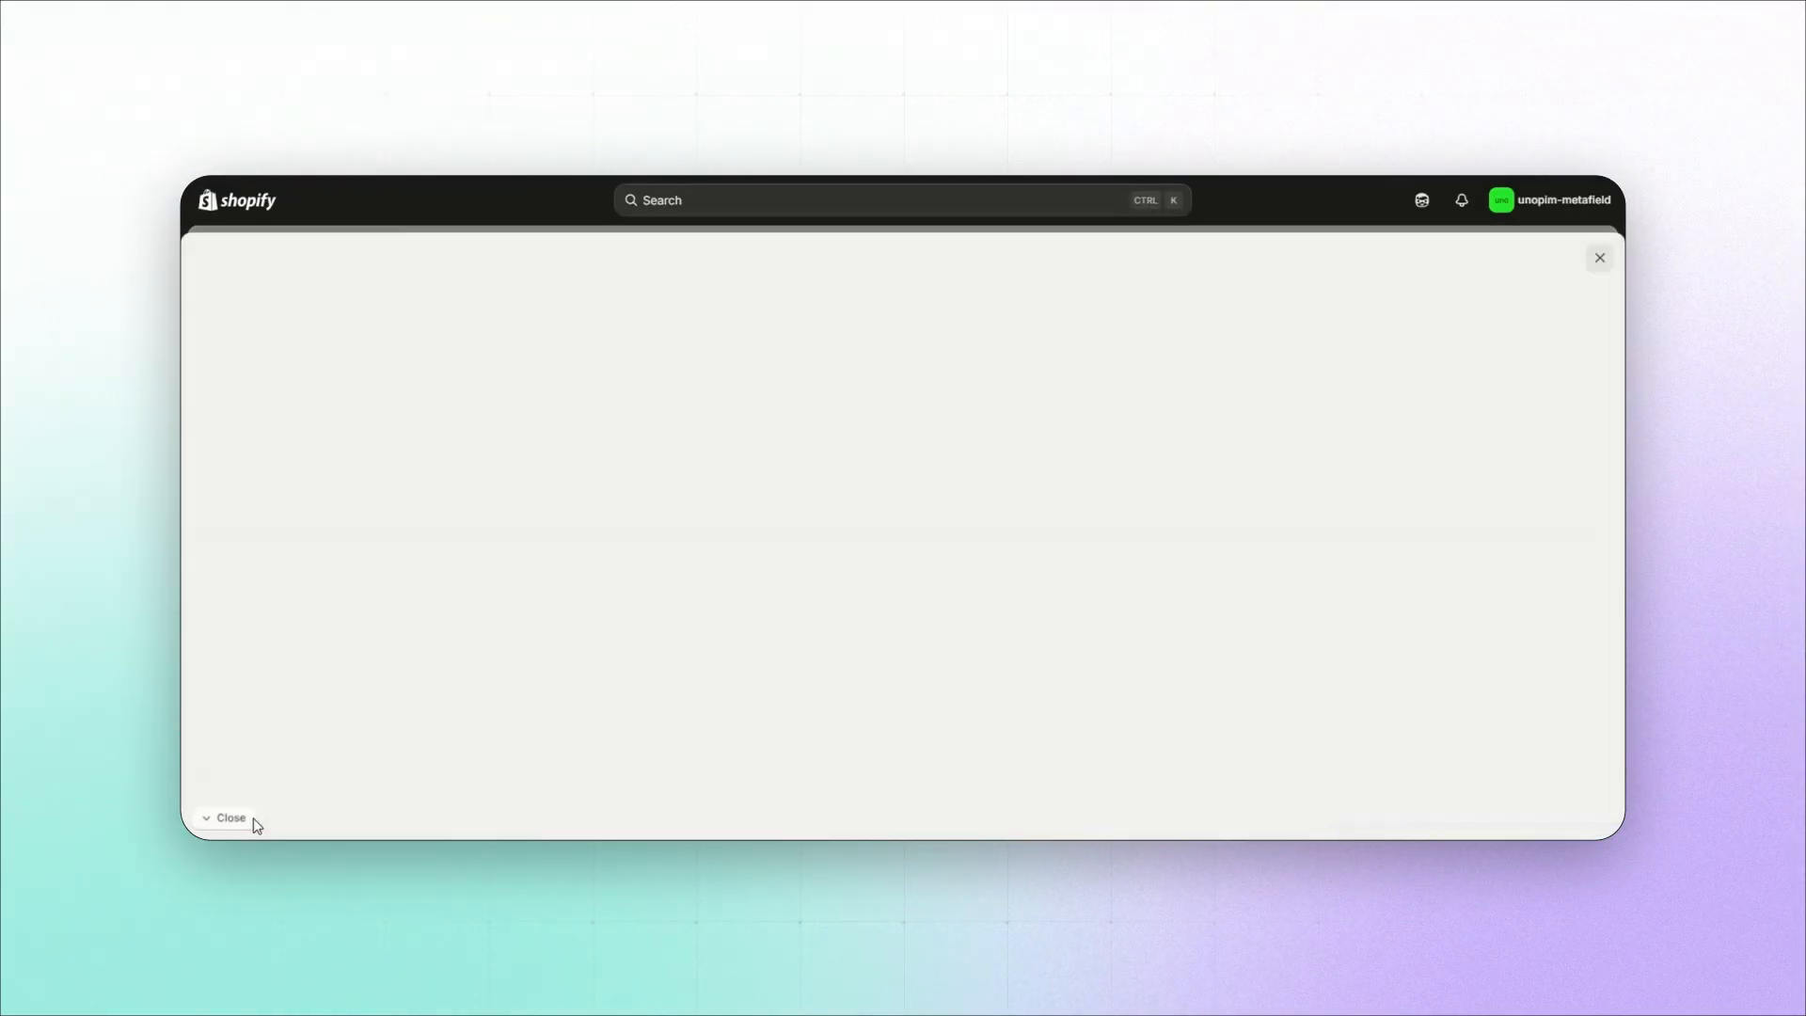
Step: Check the product metafield definitions in the Shopify admin settings, and return to the metafield definitions list in UnoPim
{"action": "scroll", "coordinate": [547, 639], "scroll_direction": "down", "scroll_amount": 2}
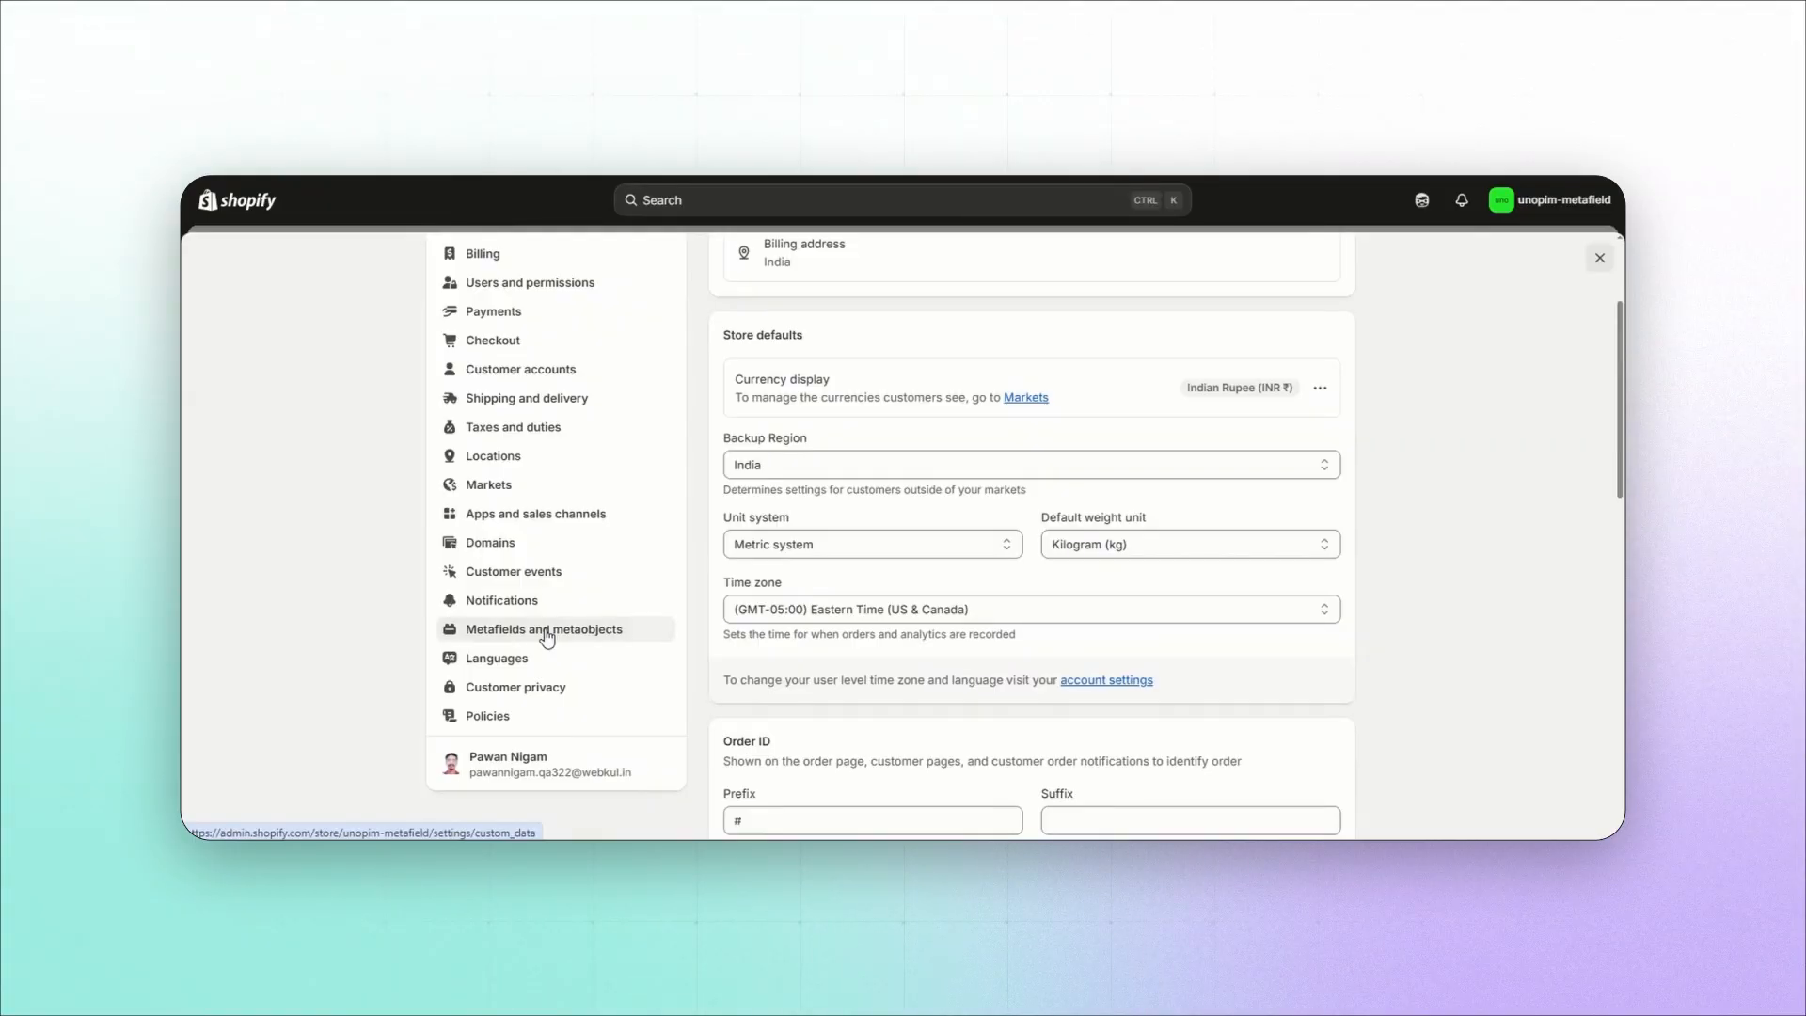
{"action": "left_click", "coordinate": [546, 630]}
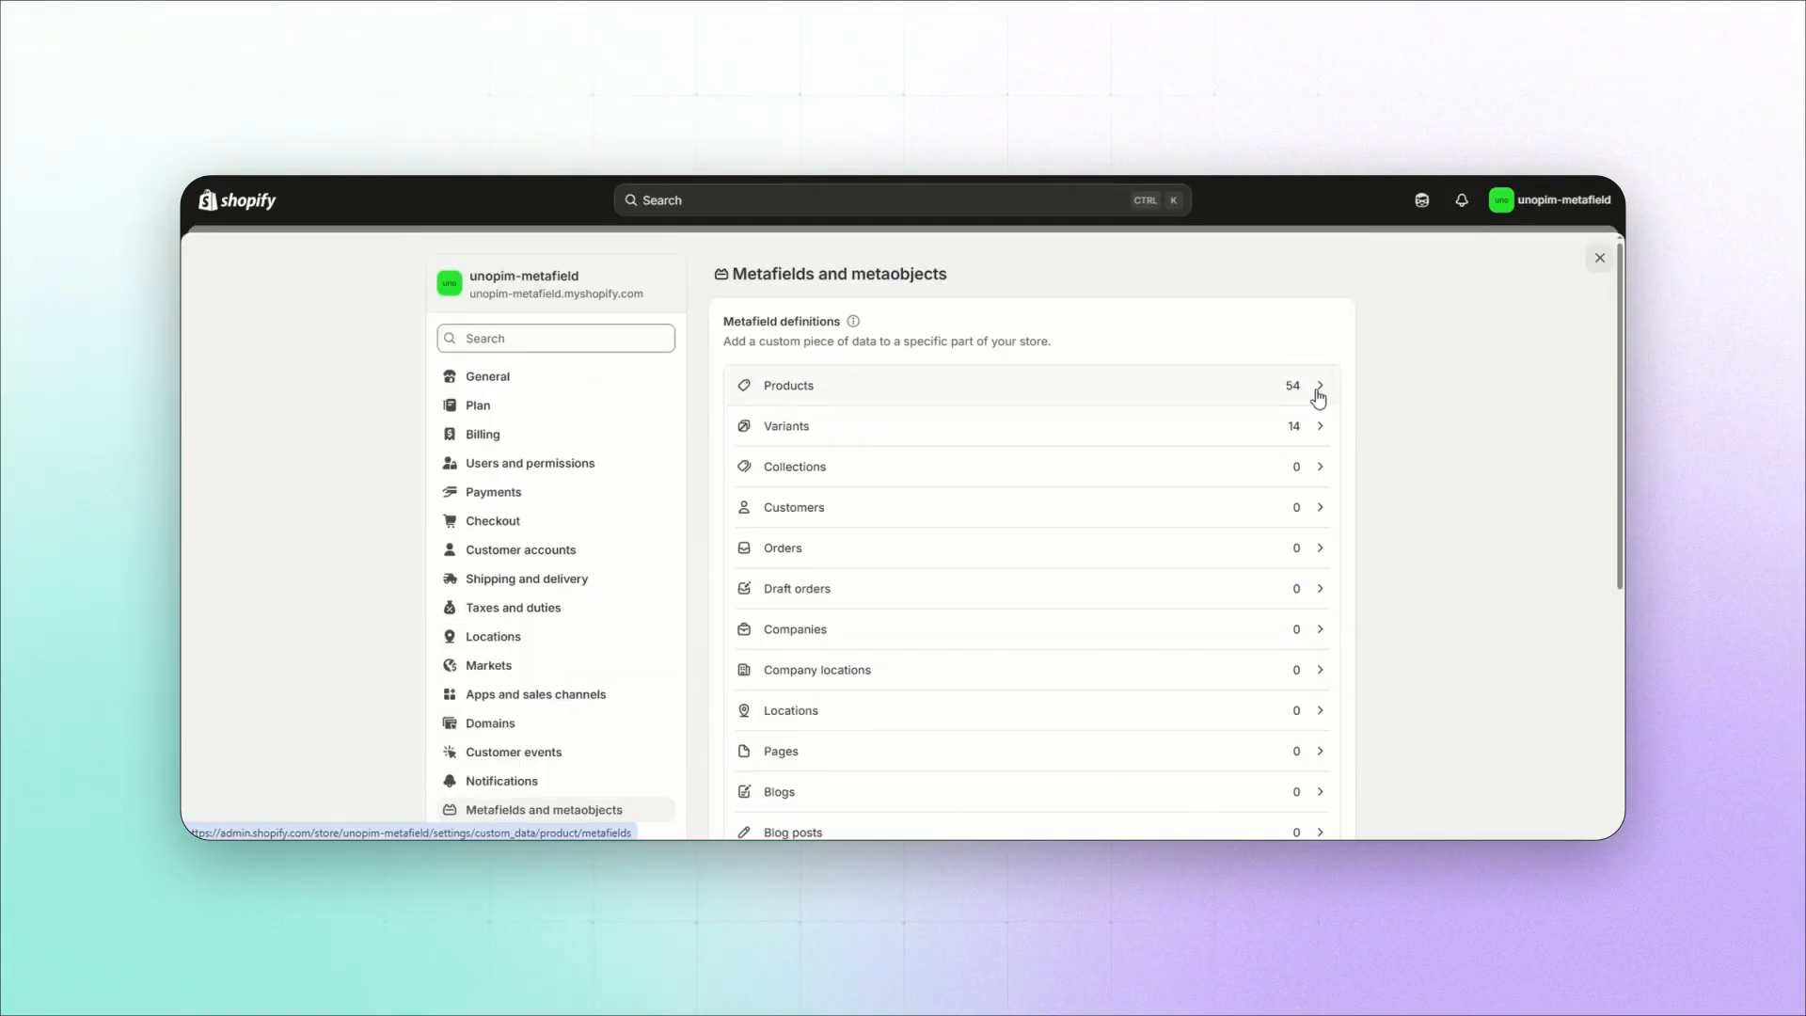
{"action": "left_click", "coordinate": [1317, 396]}
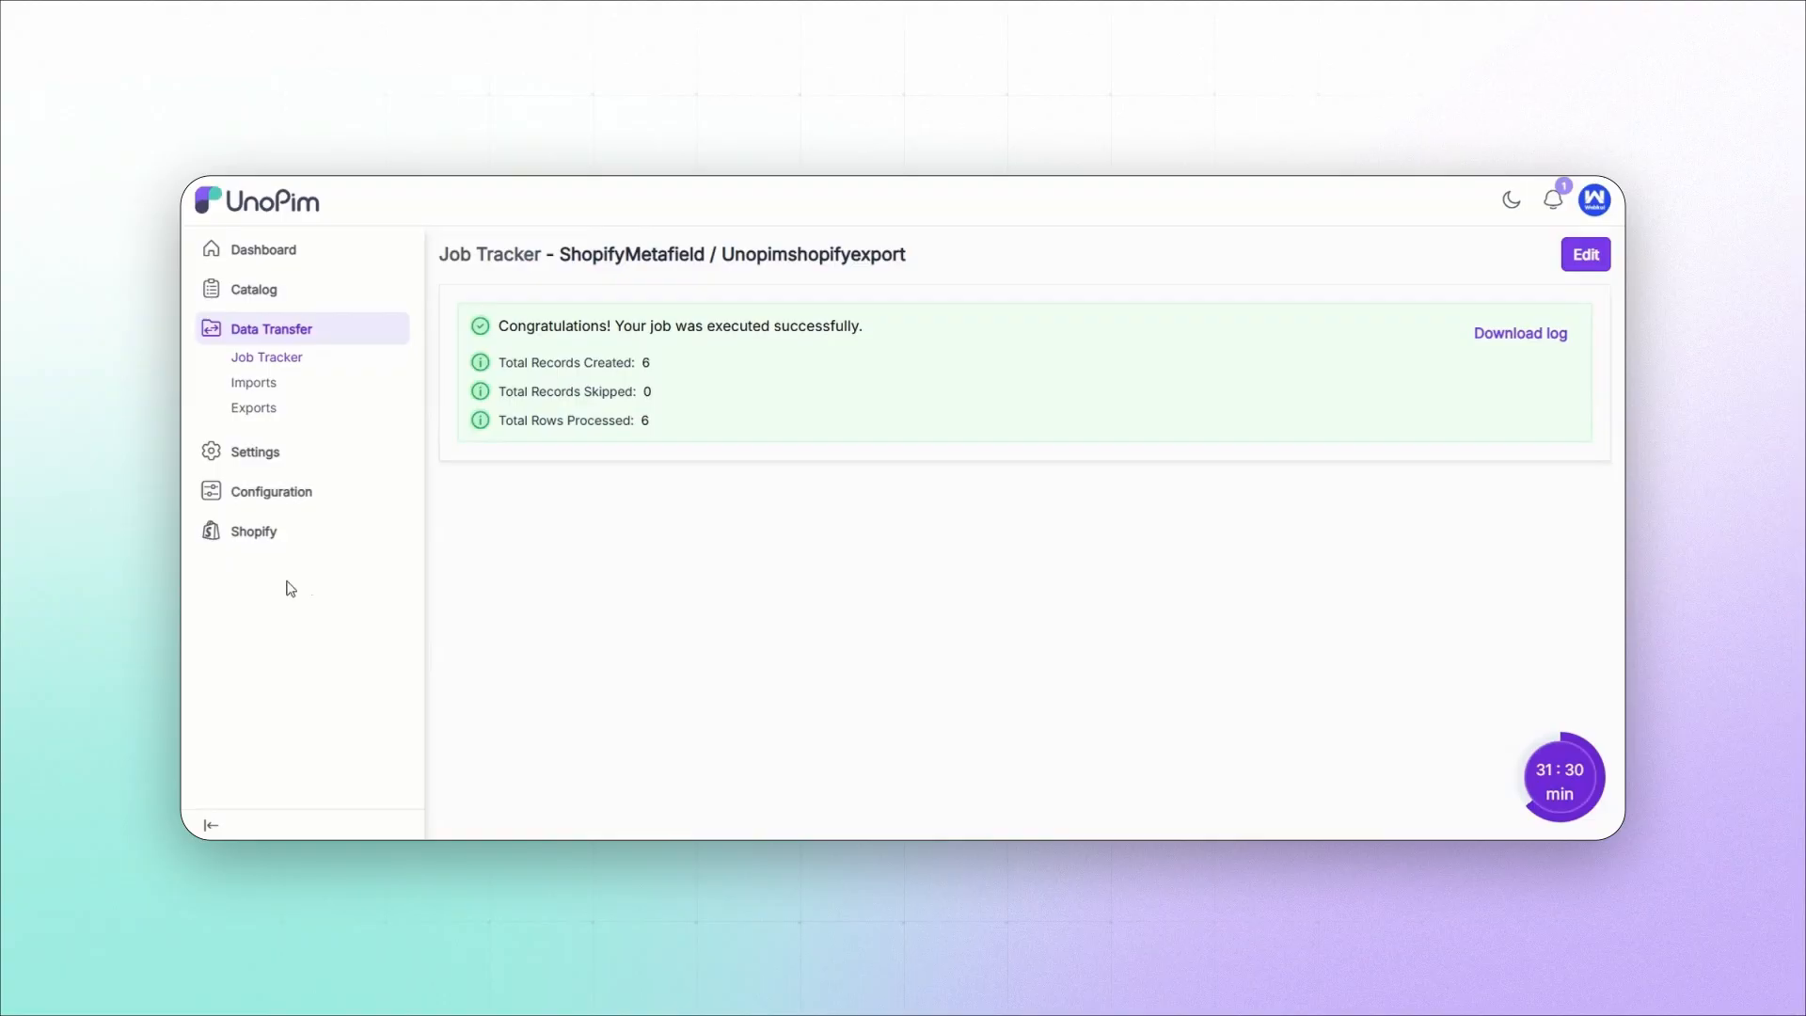
{"action": "left_click", "coordinate": [260, 532]}
{"action": "left_click", "coordinate": [278, 554]}
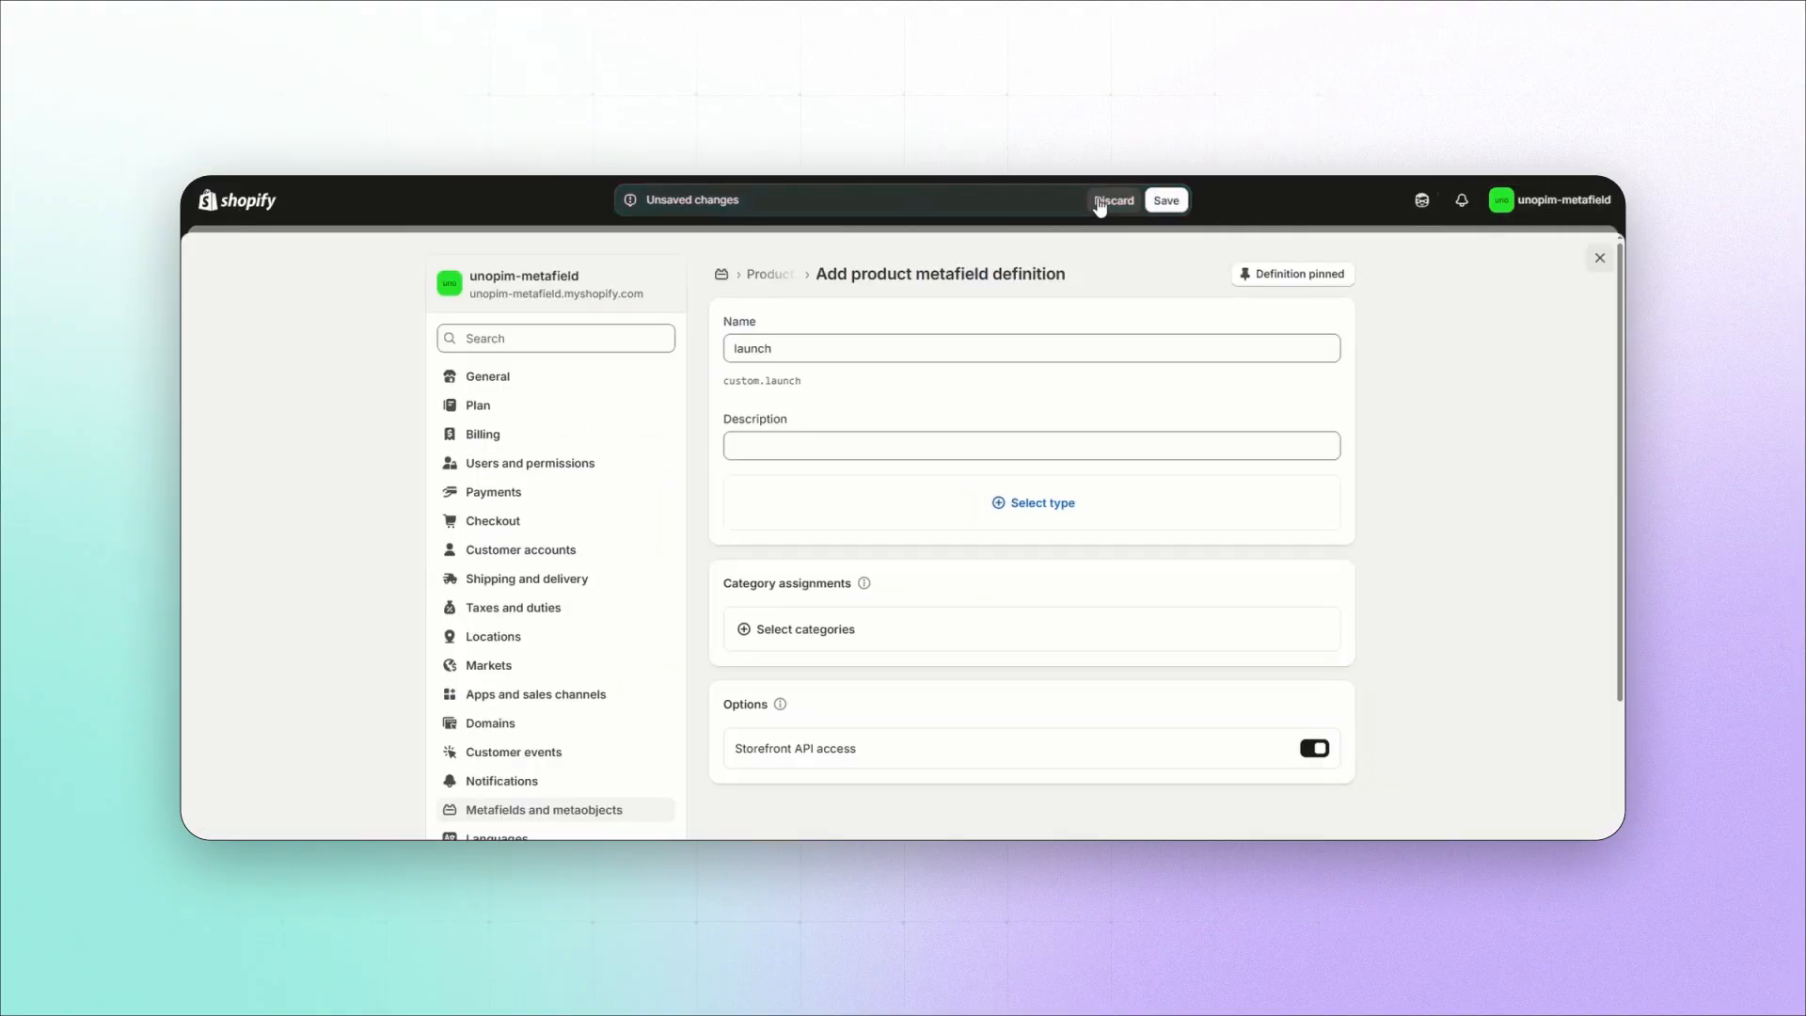
Step: Discard the unsaved launch metafield definition in the Shopify admin and open the product metafield definitions
{"action": "left_click", "coordinate": [1113, 200]}
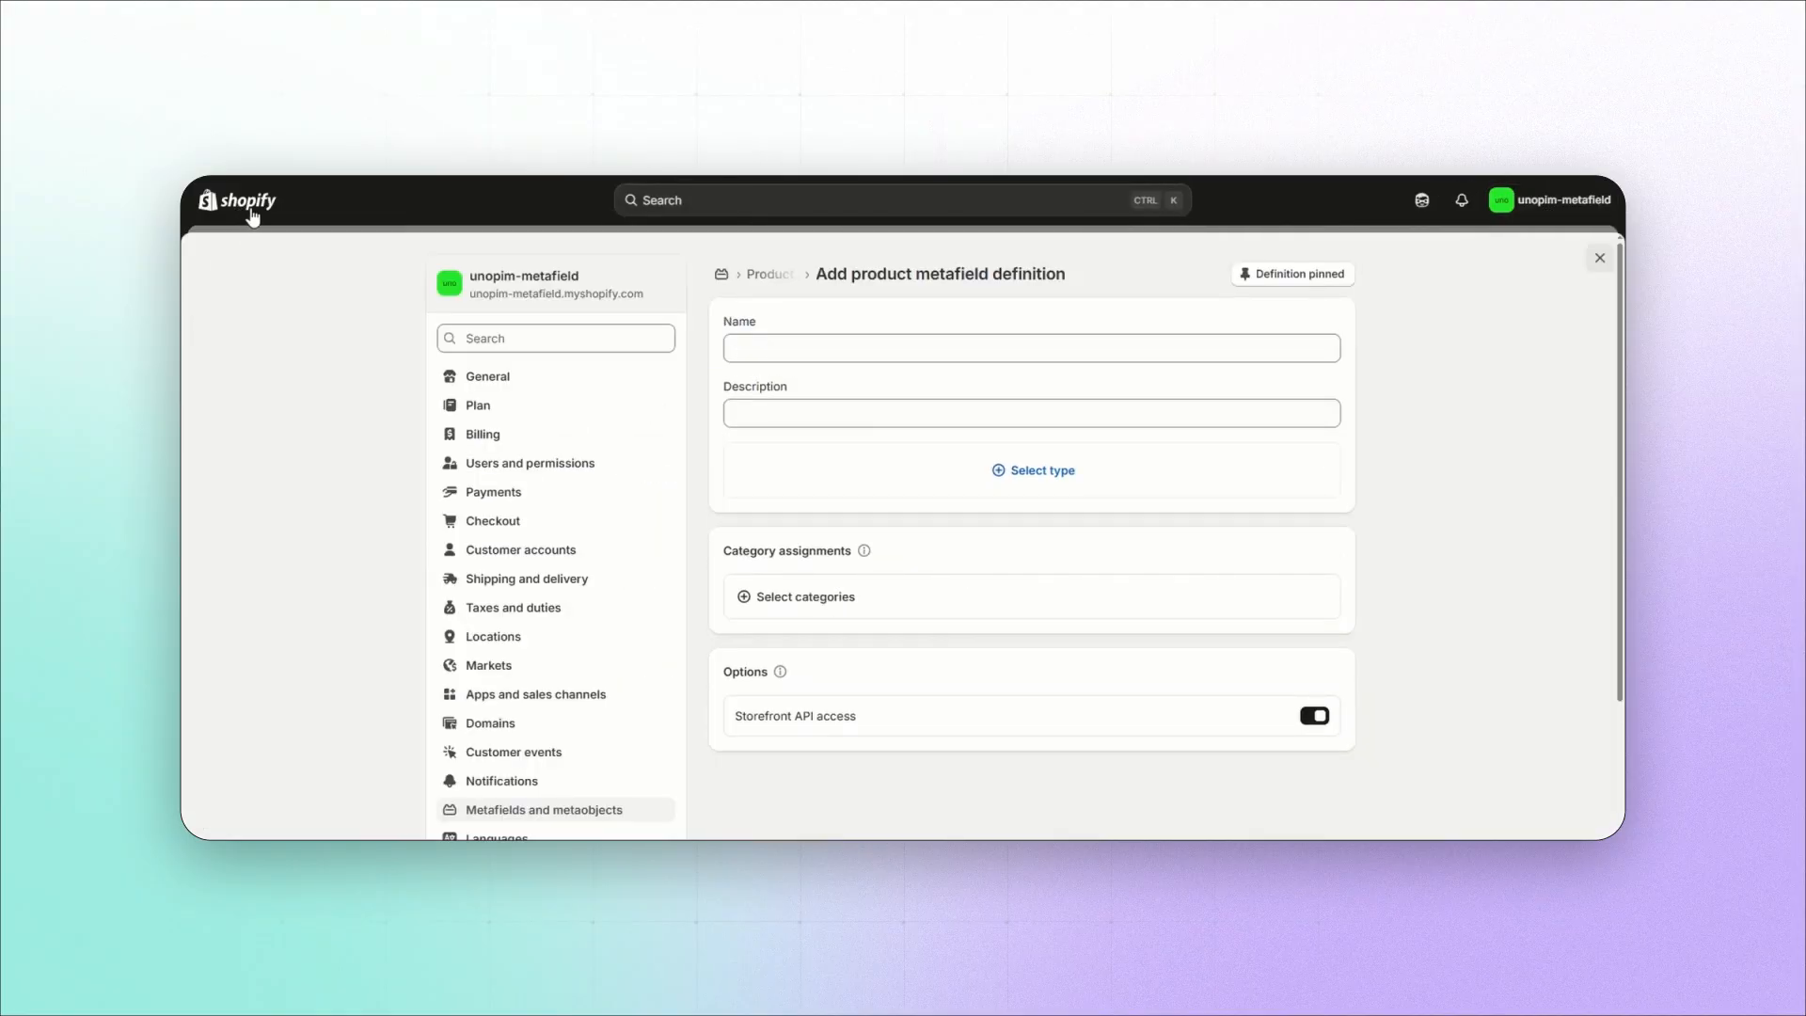
{"action": "scroll", "coordinate": [605, 556], "scroll_direction": "down", "scroll_amount": 3}
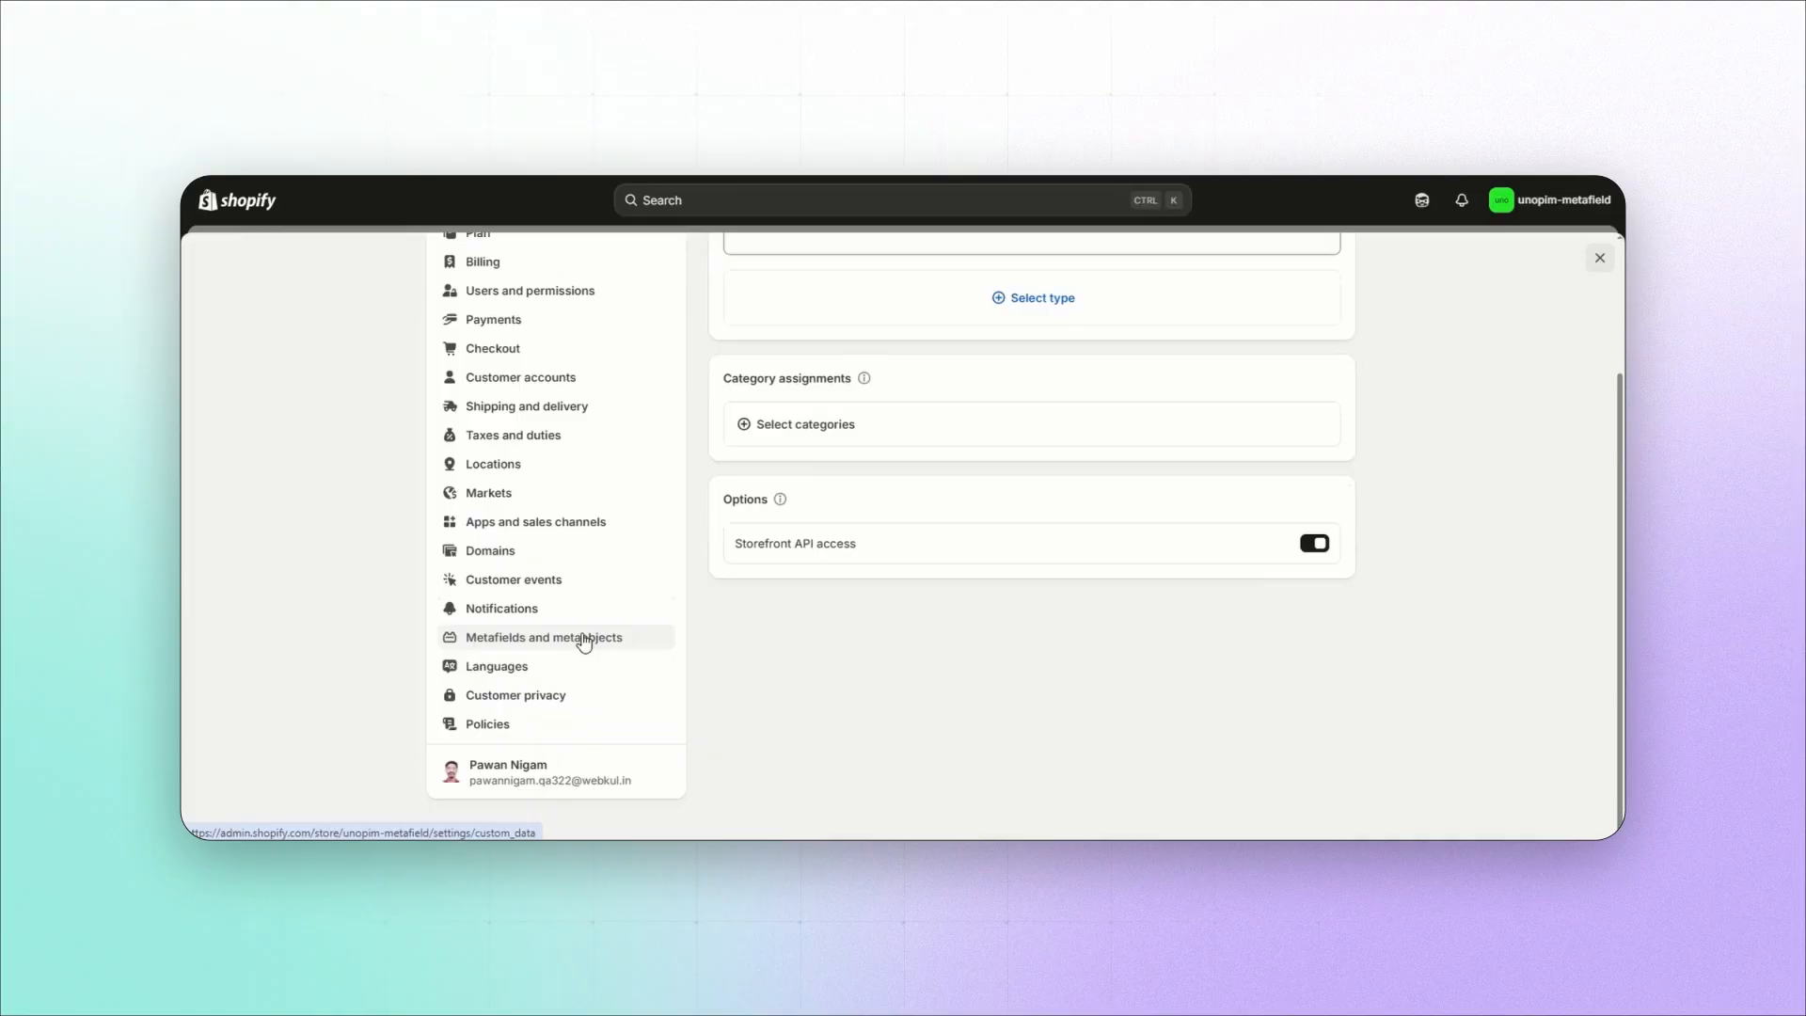
{"action": "left_click", "coordinate": [584, 639]}
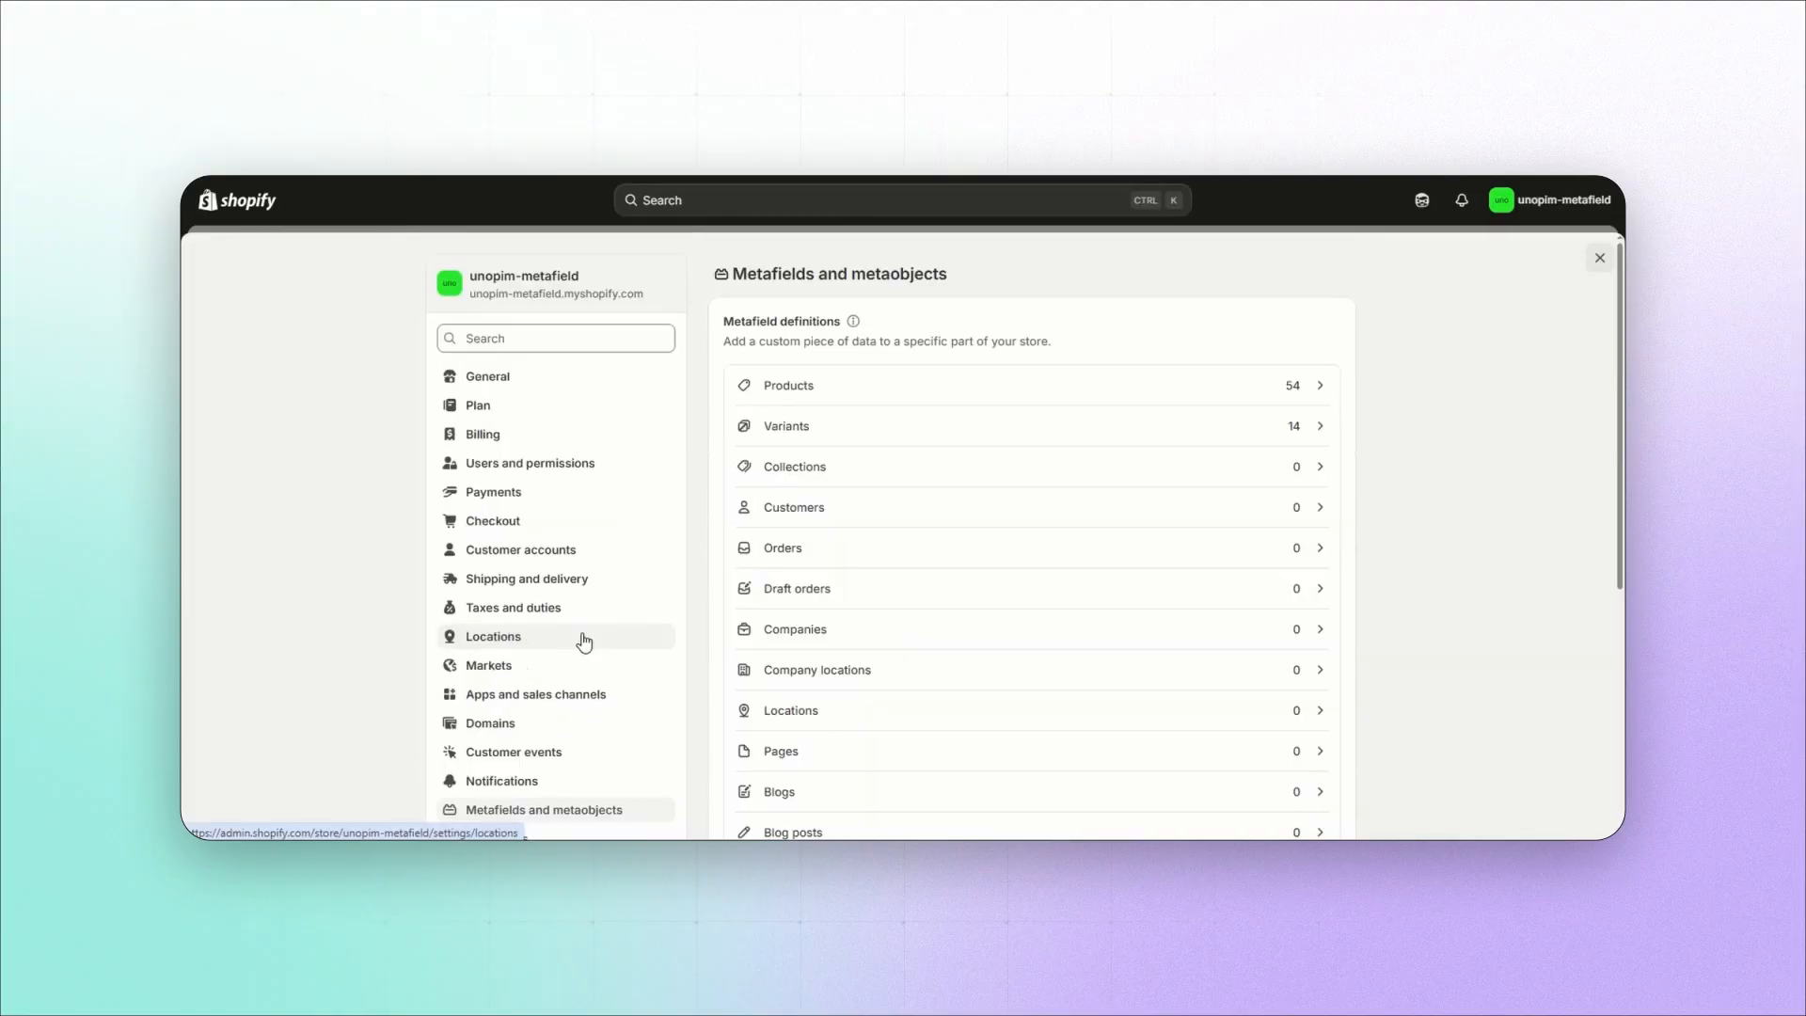
{"action": "left_click", "coordinate": [1321, 381]}
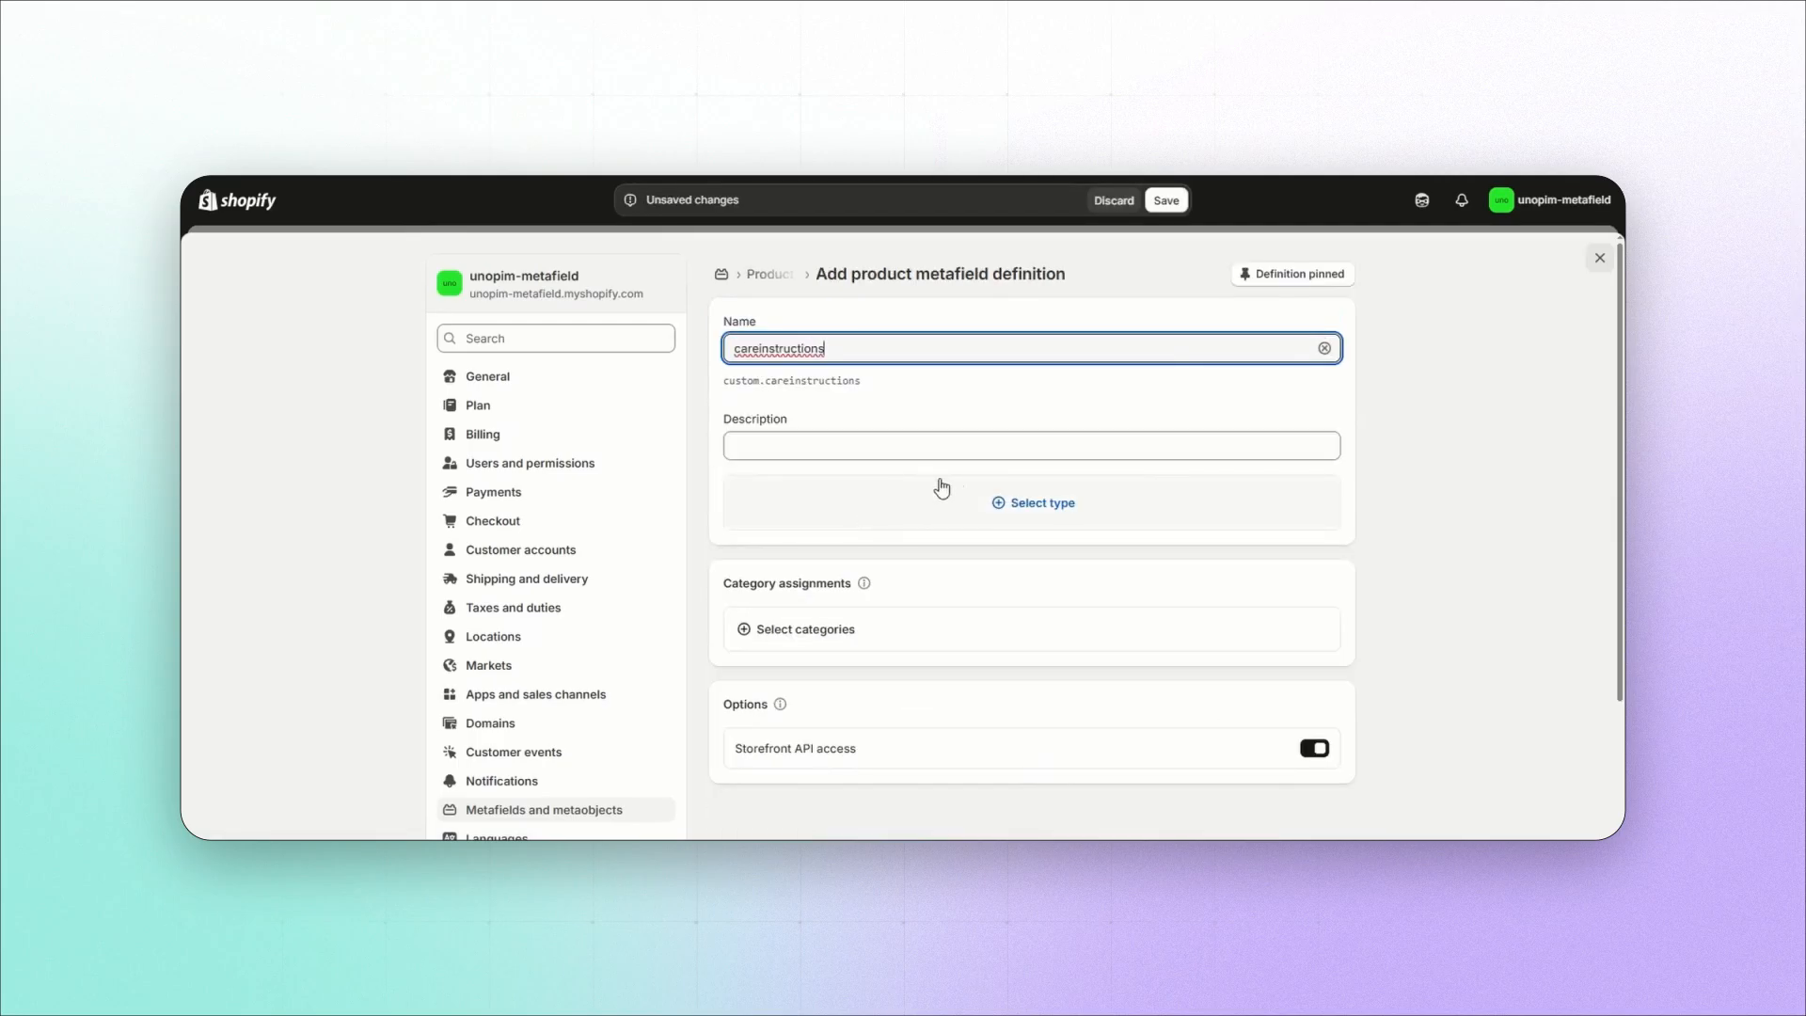
Step: Create a product metafield definition named careinstructions with type Multi-line text, save it, and open the product definitions list
{"action": "left_click", "coordinate": [1000, 496]}
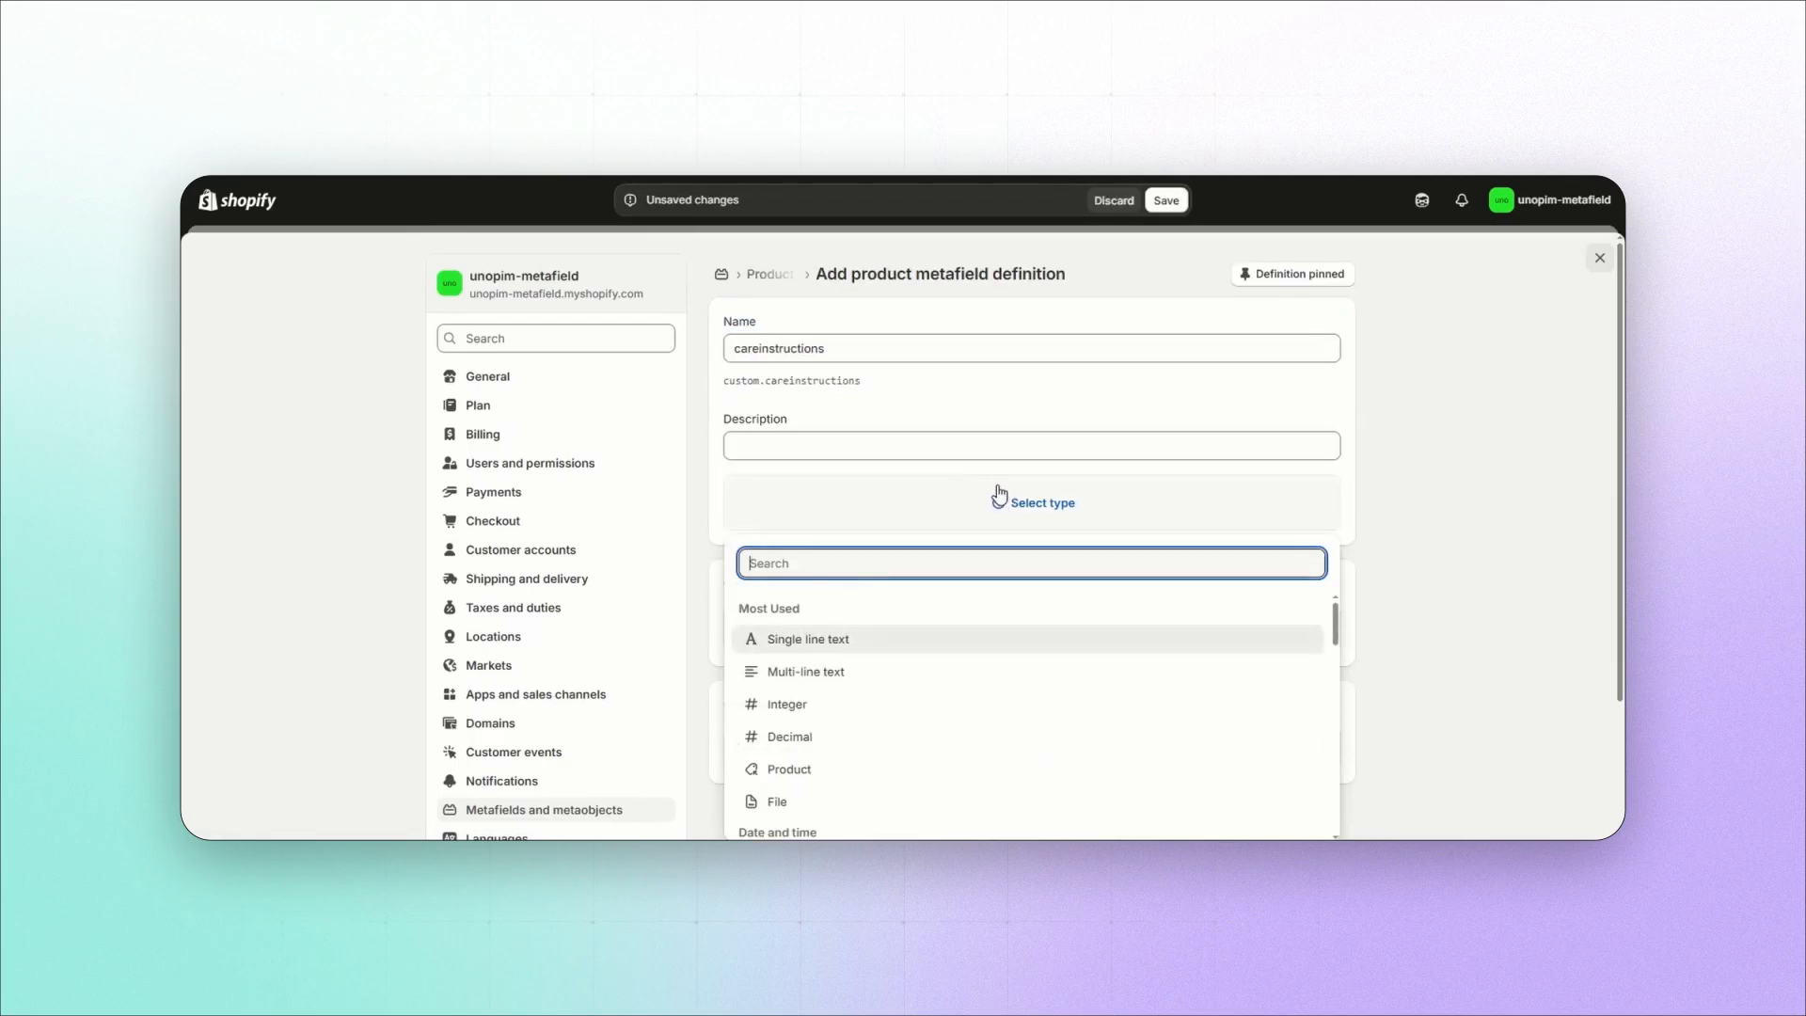
{"action": "left_click", "coordinate": [807, 672]}
{"action": "left_click", "coordinate": [1167, 200]}
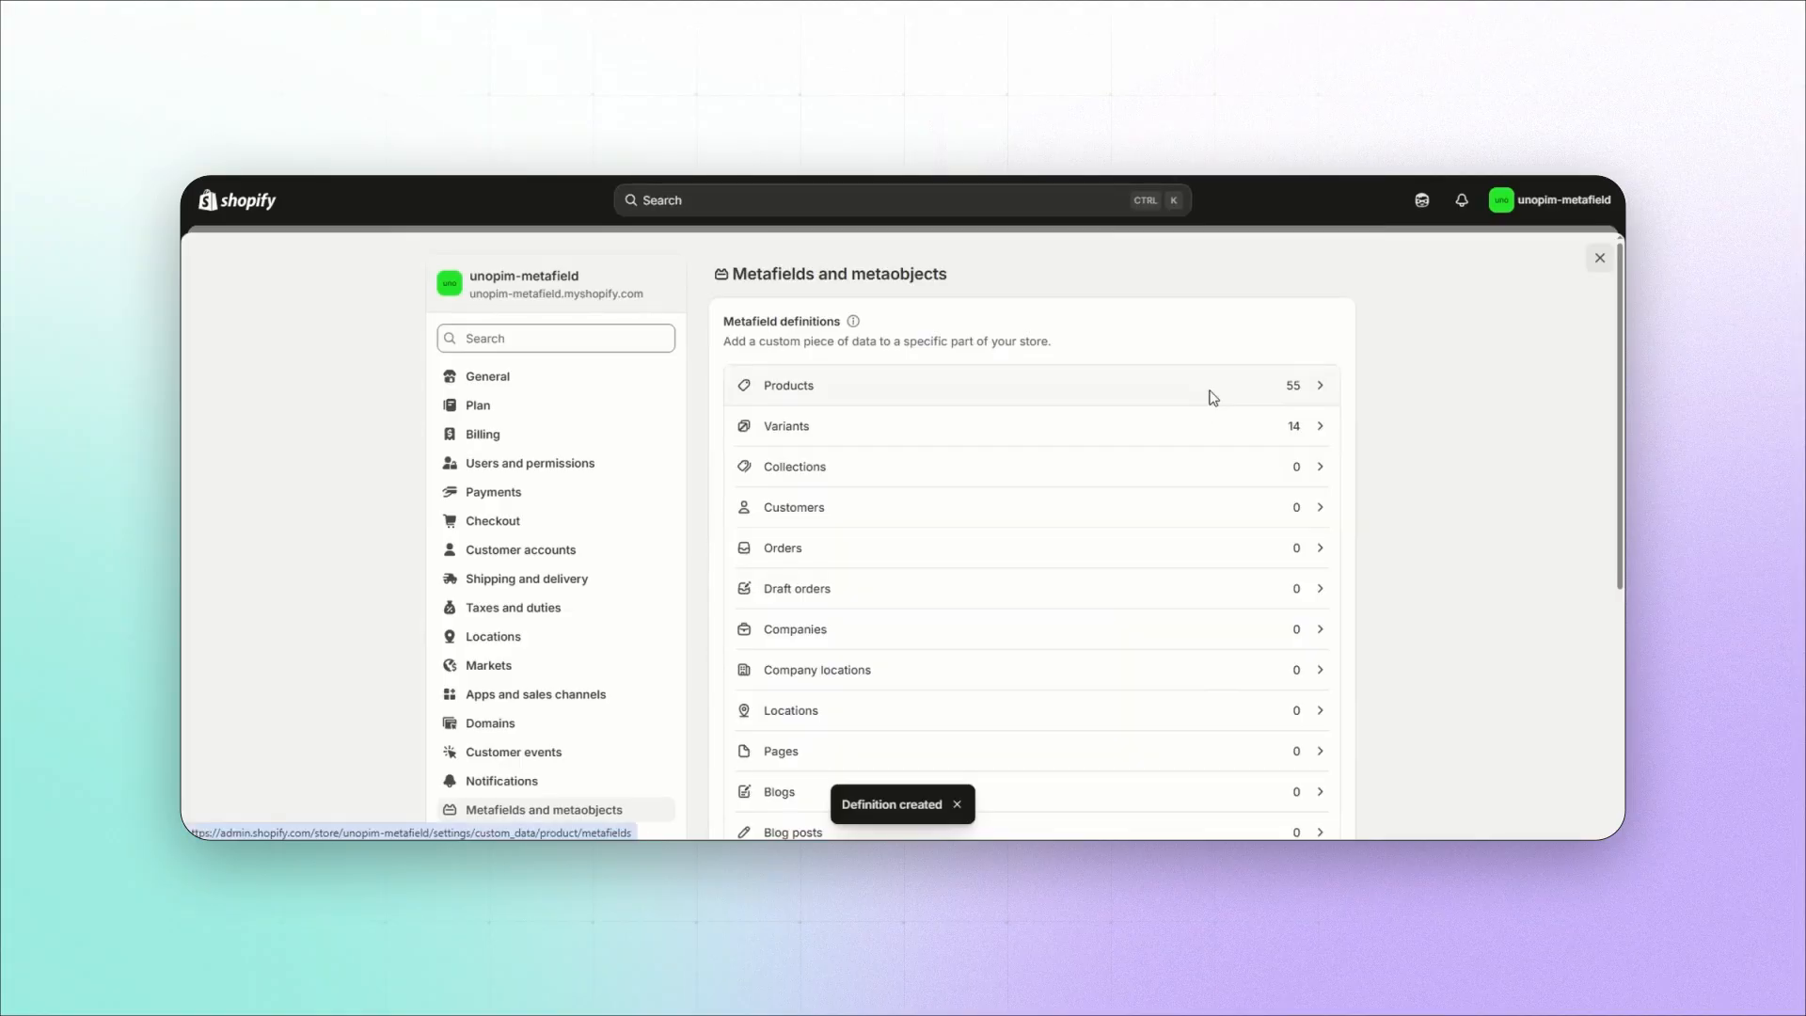
{"action": "left_click", "coordinate": [1210, 391]}
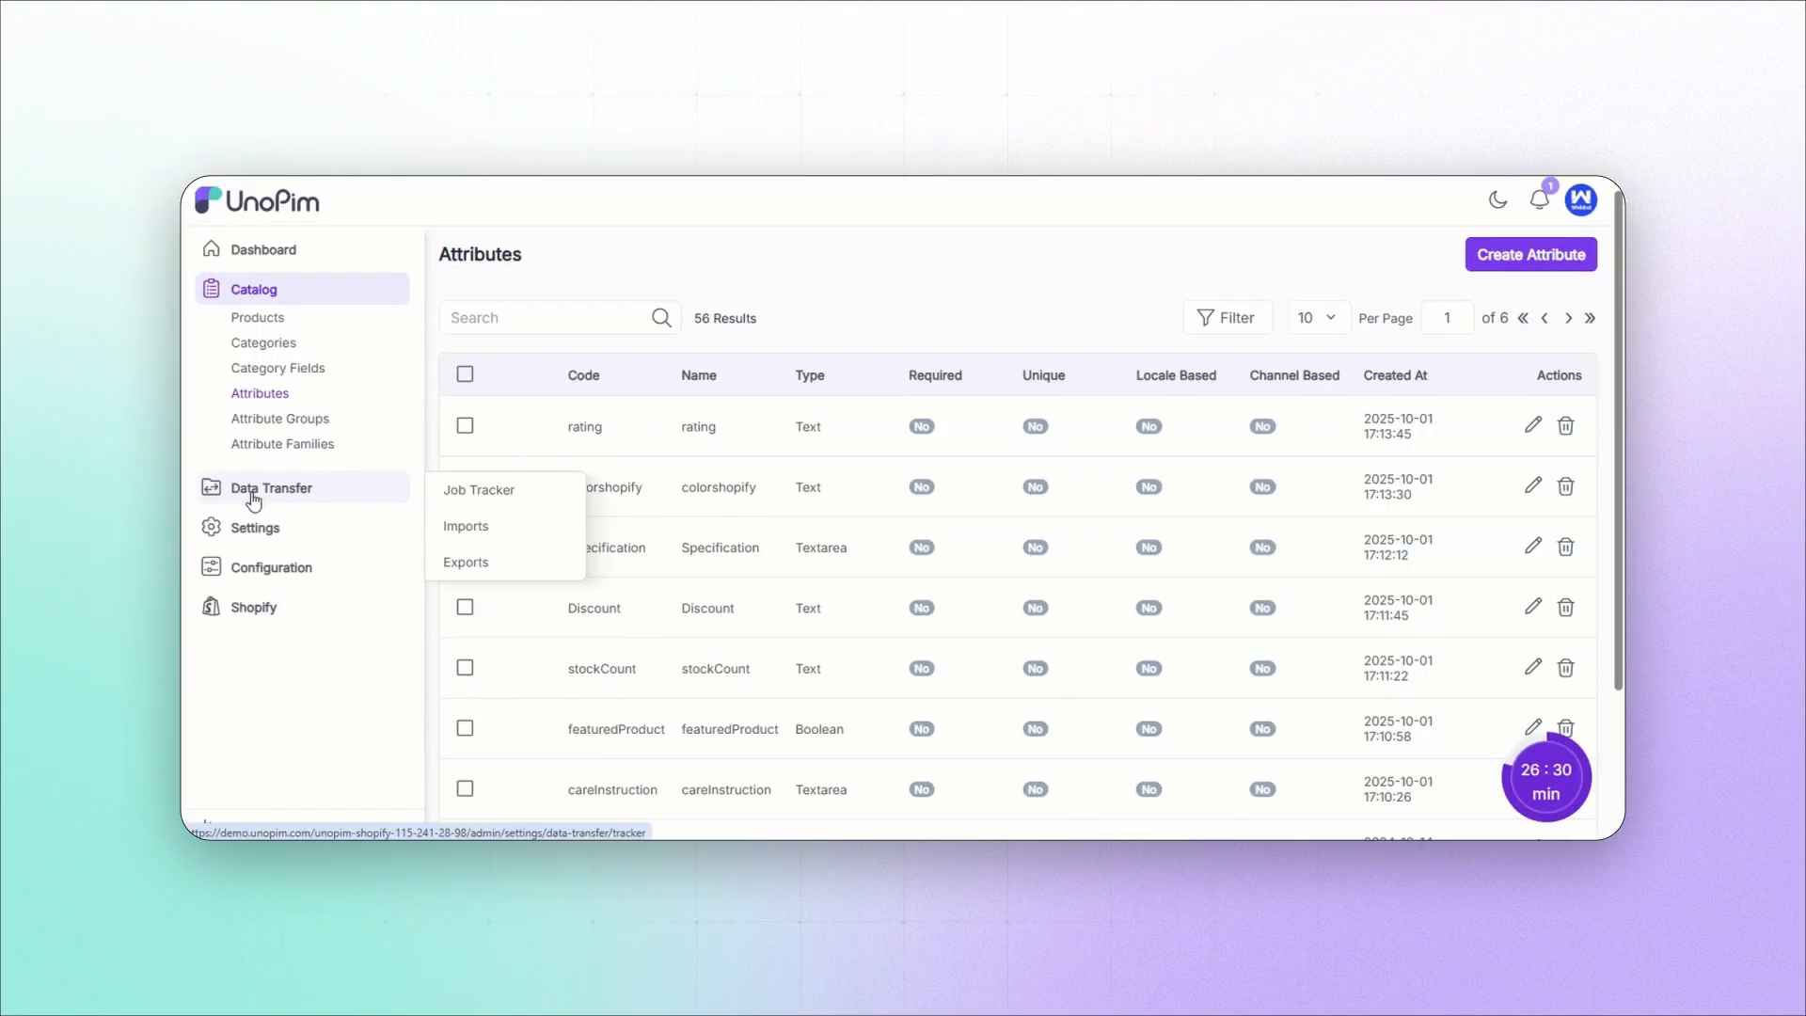
Step: Switch to UnoPim and start a new import profile with code unopimmetafieldimport and type Shopify Metafield Definitions
{"action": "left_click", "coordinate": [251, 496]}
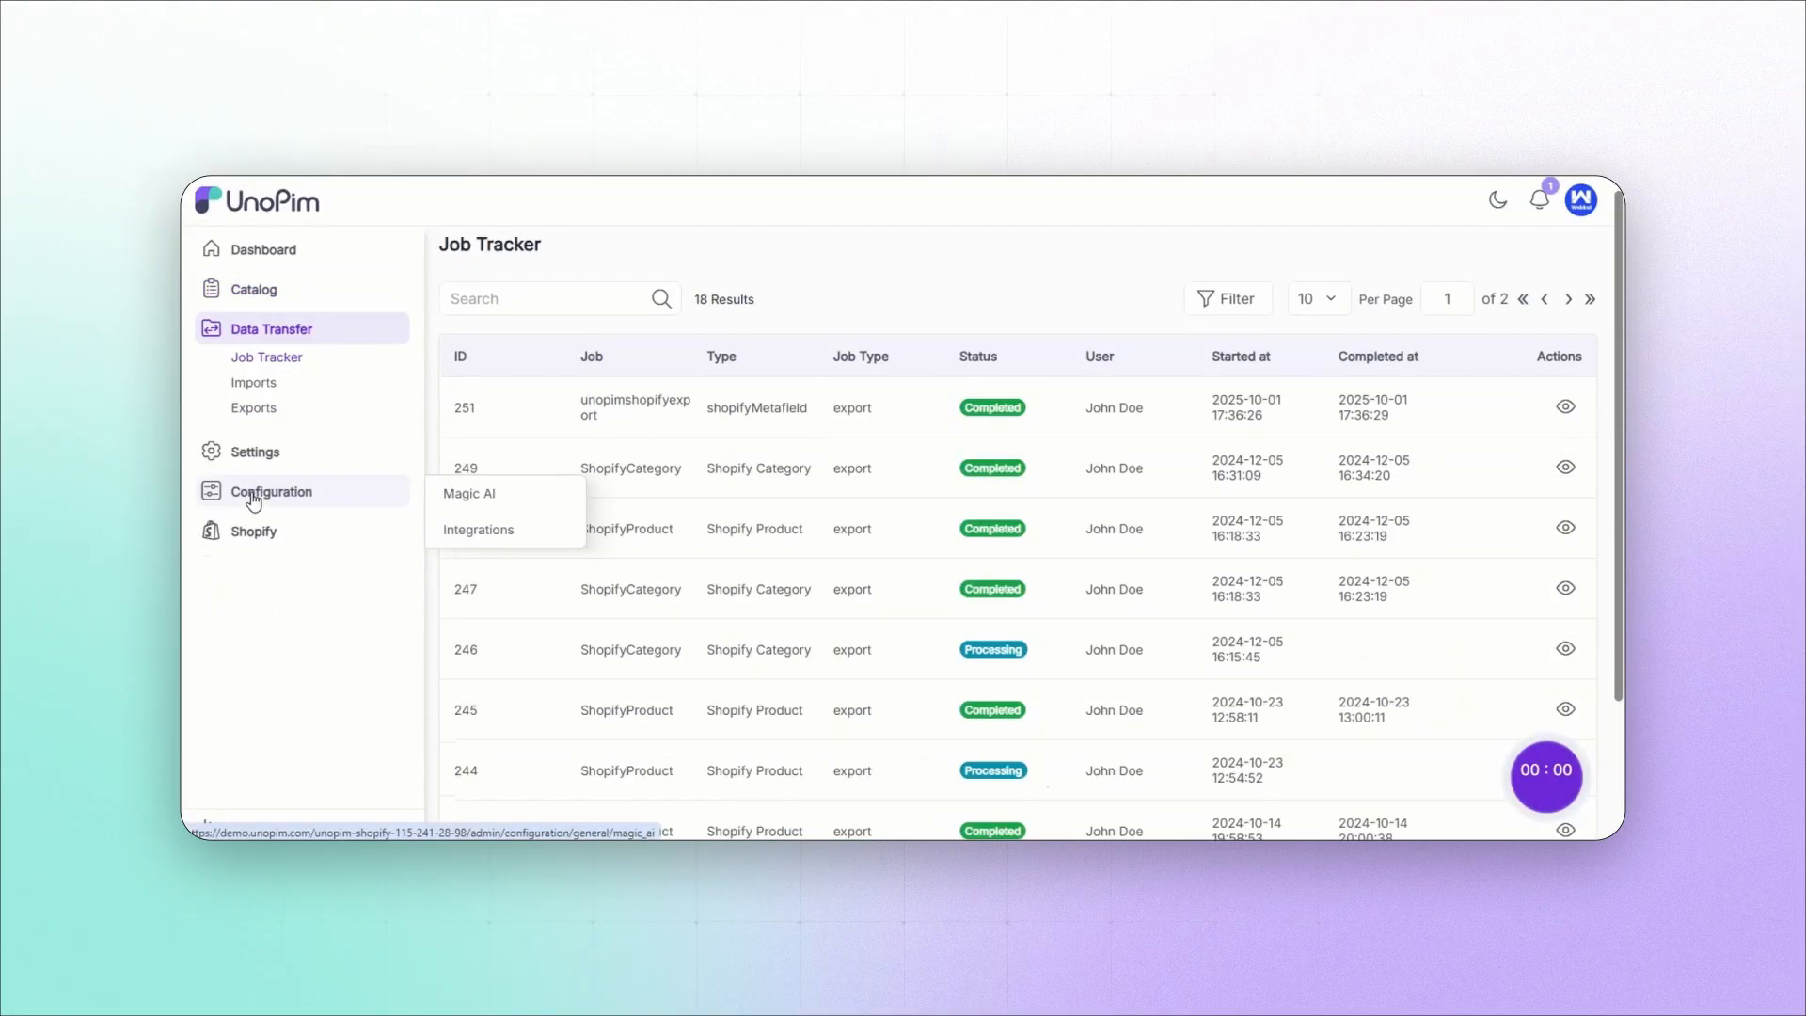
{"action": "left_click", "coordinate": [260, 383]}
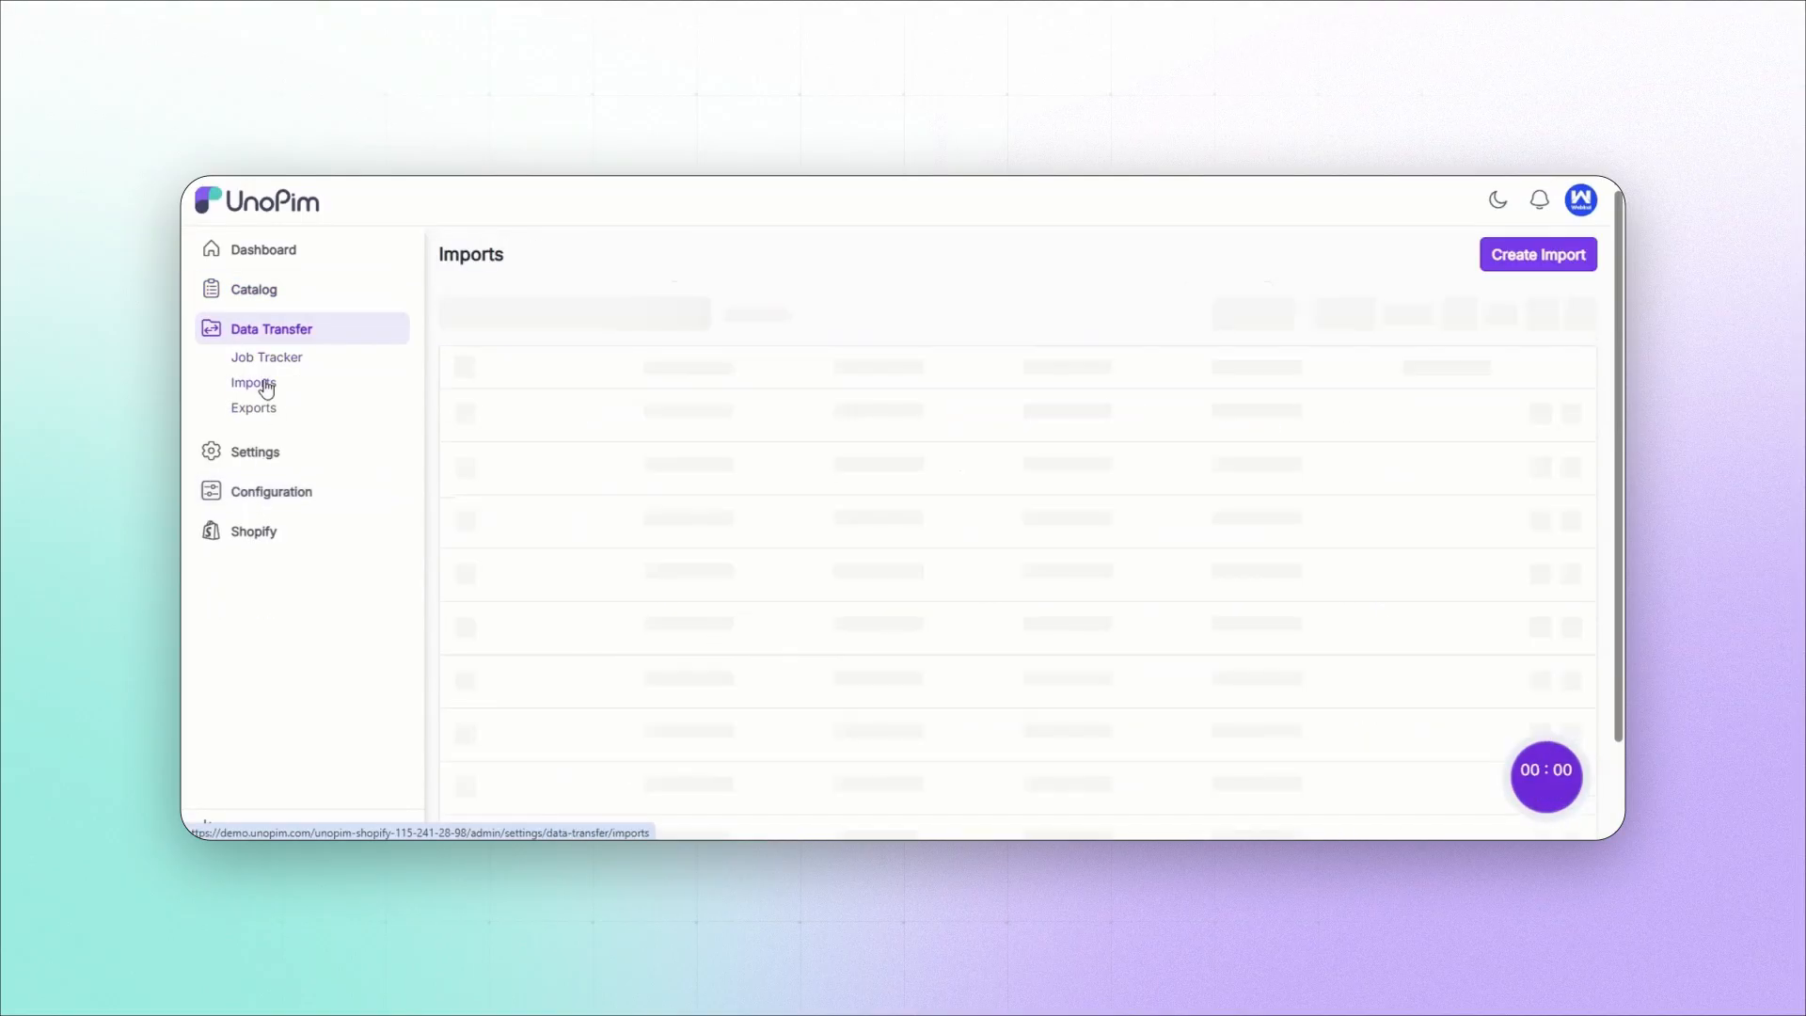
{"action": "left_click", "coordinate": [1550, 259]}
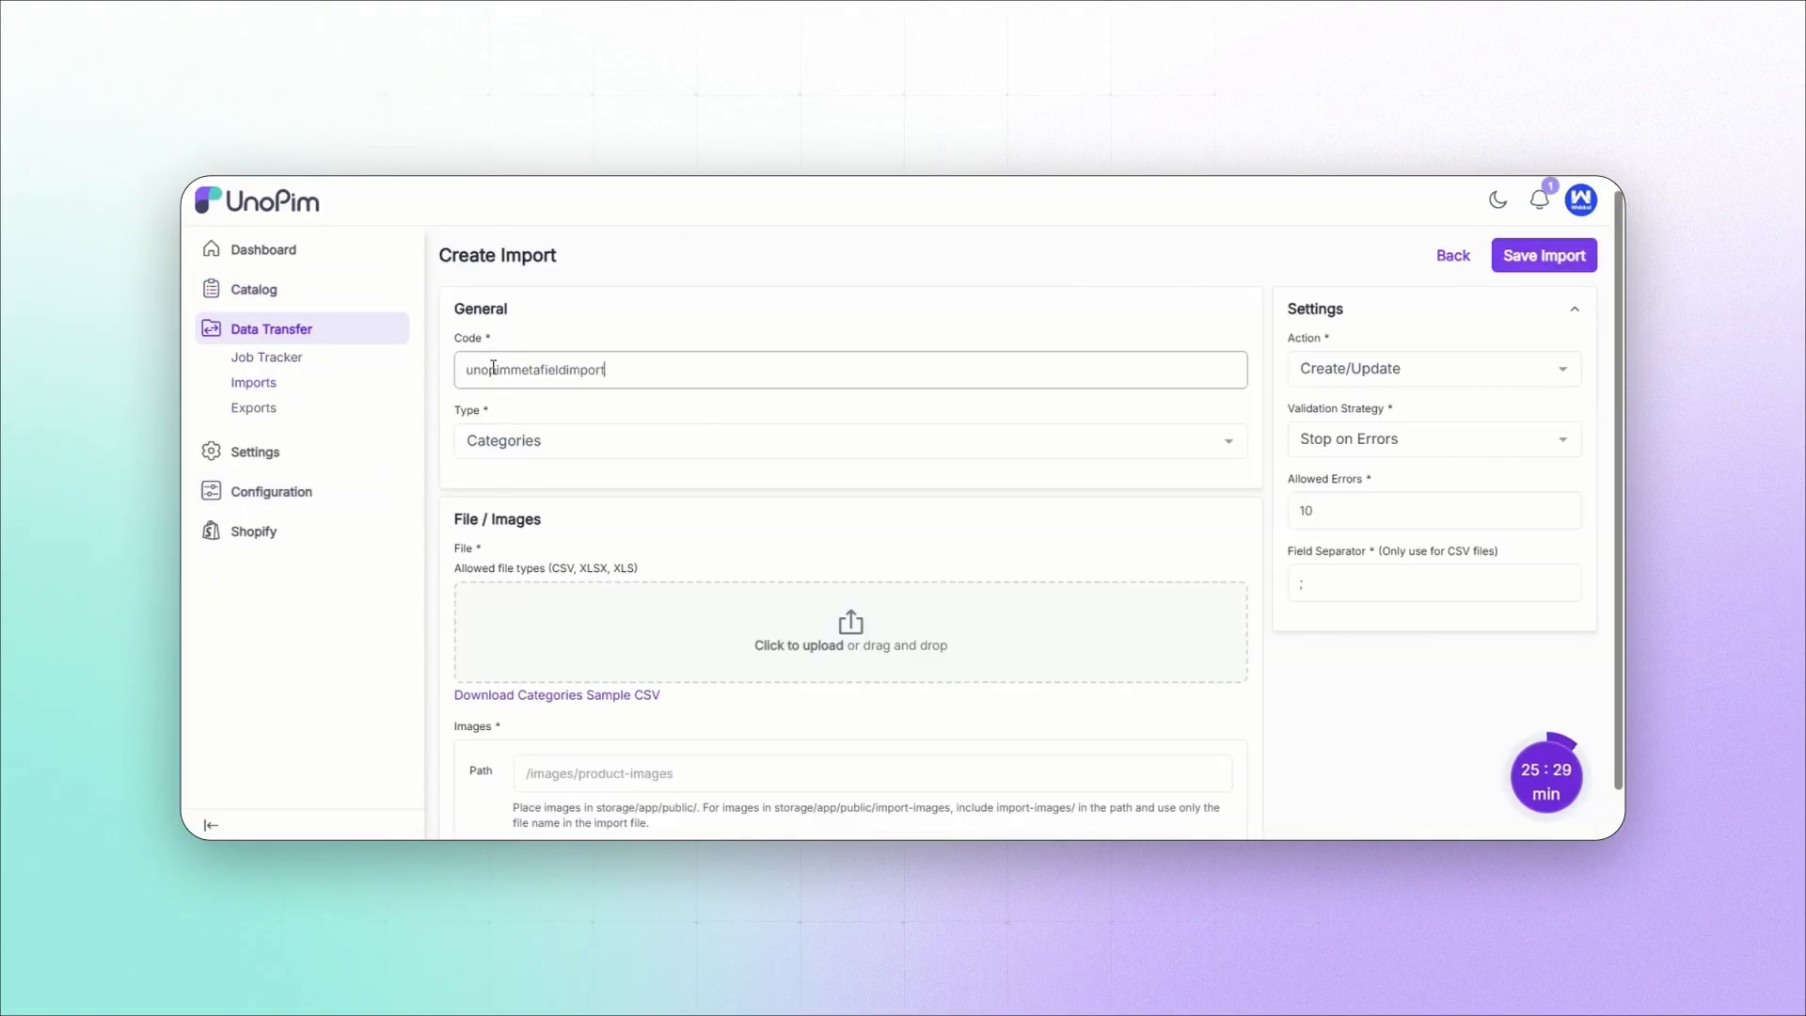
{"action": "left_click", "coordinate": [546, 440]}
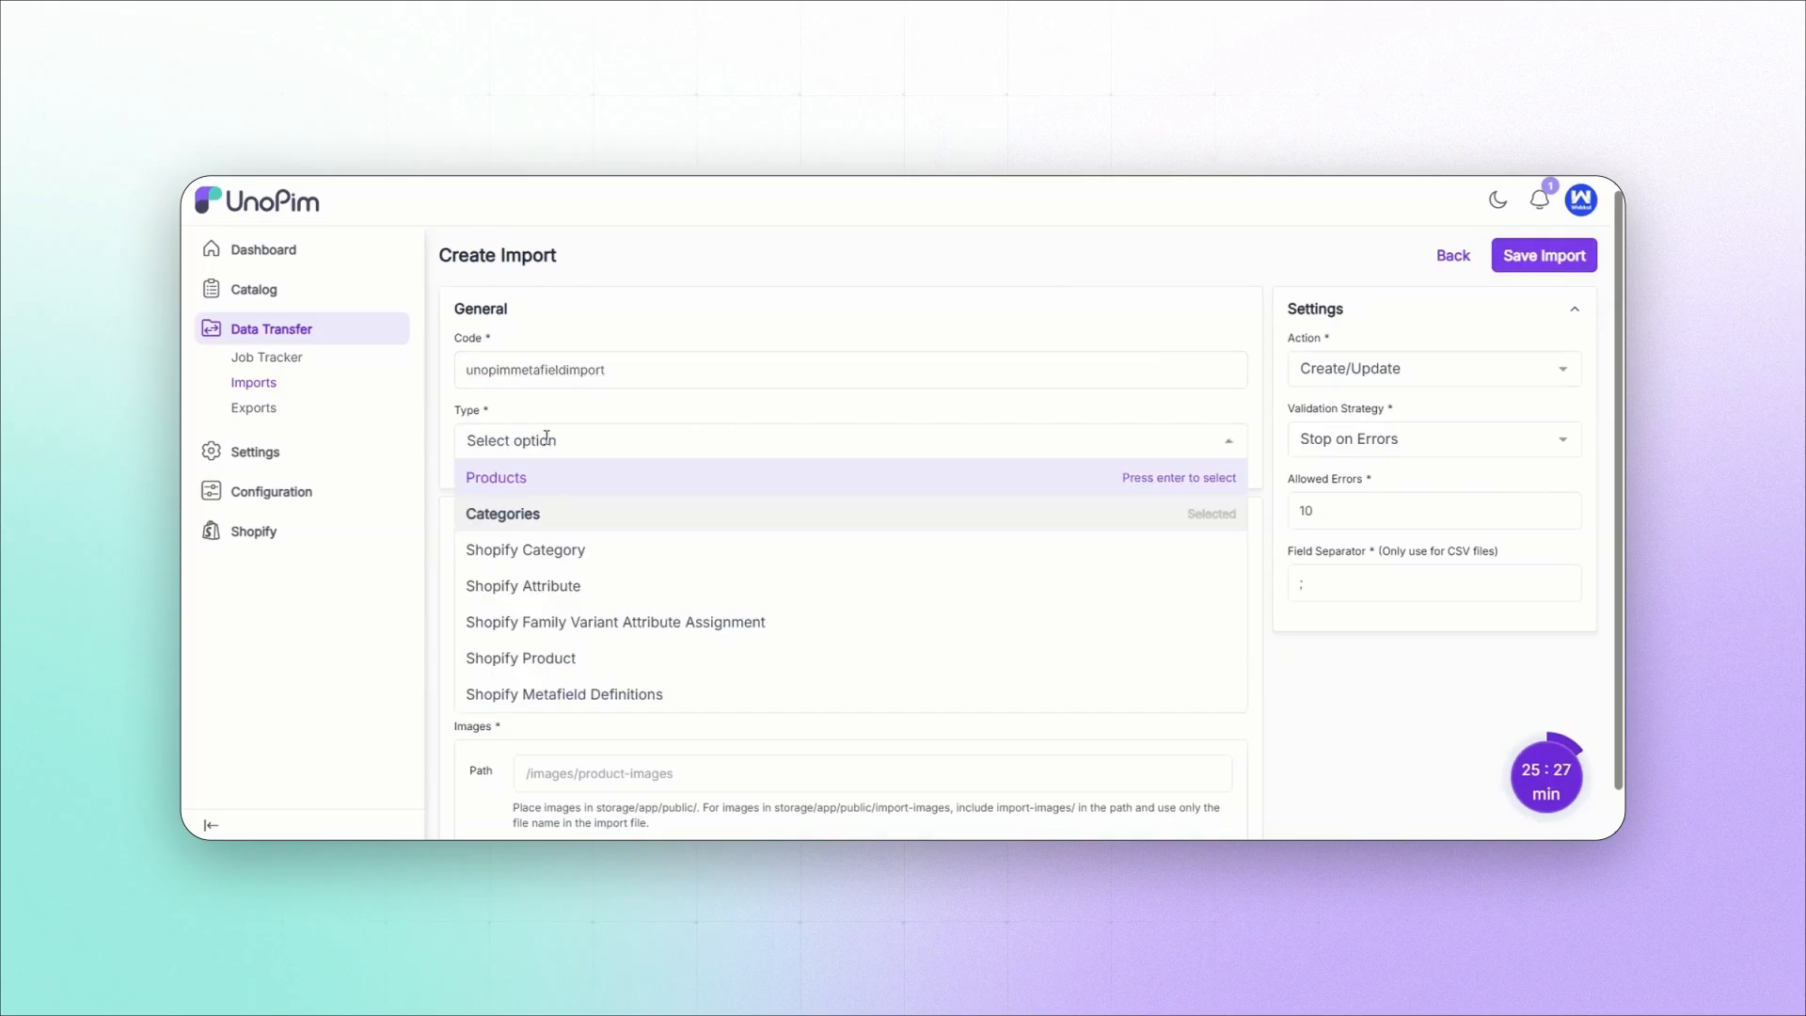
{"action": "left_click", "coordinate": [496, 702]}
{"action": "left_click", "coordinate": [1439, 370]}
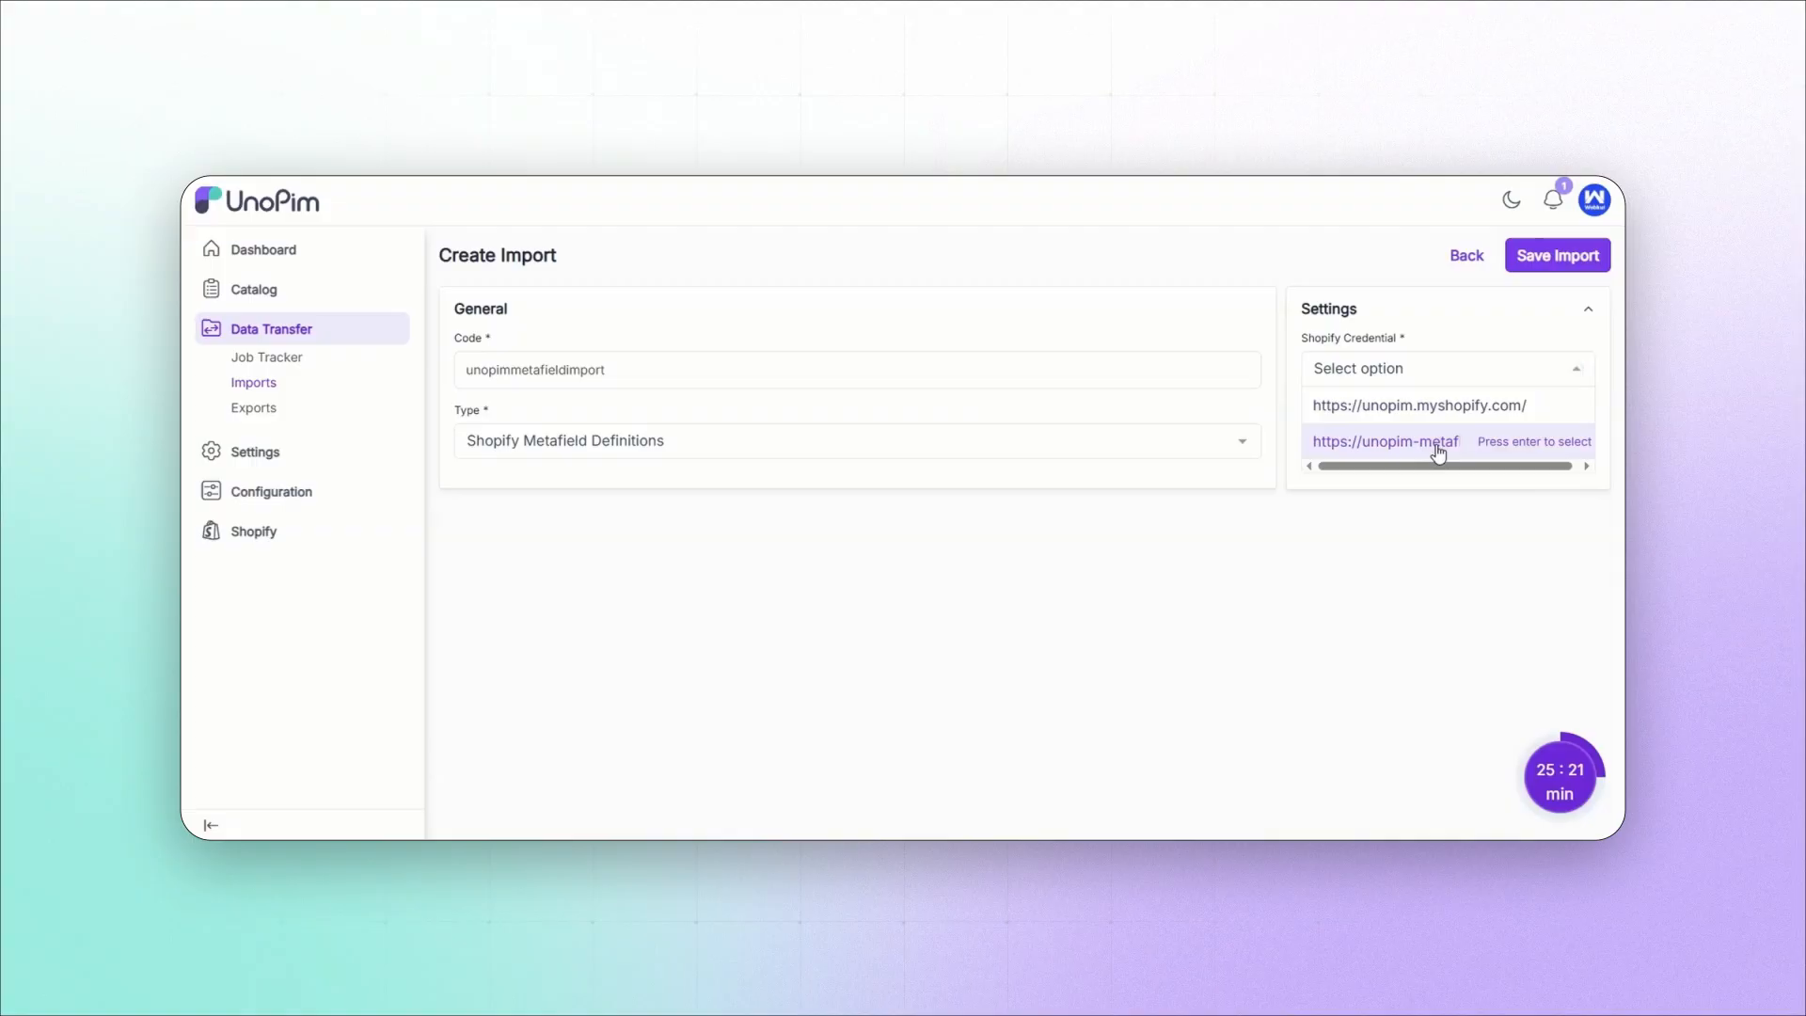
{"action": "left_click", "coordinate": [1434, 444]}
{"action": "left_click", "coordinate": [1420, 454]}
{"action": "left_click", "coordinate": [1400, 536]}
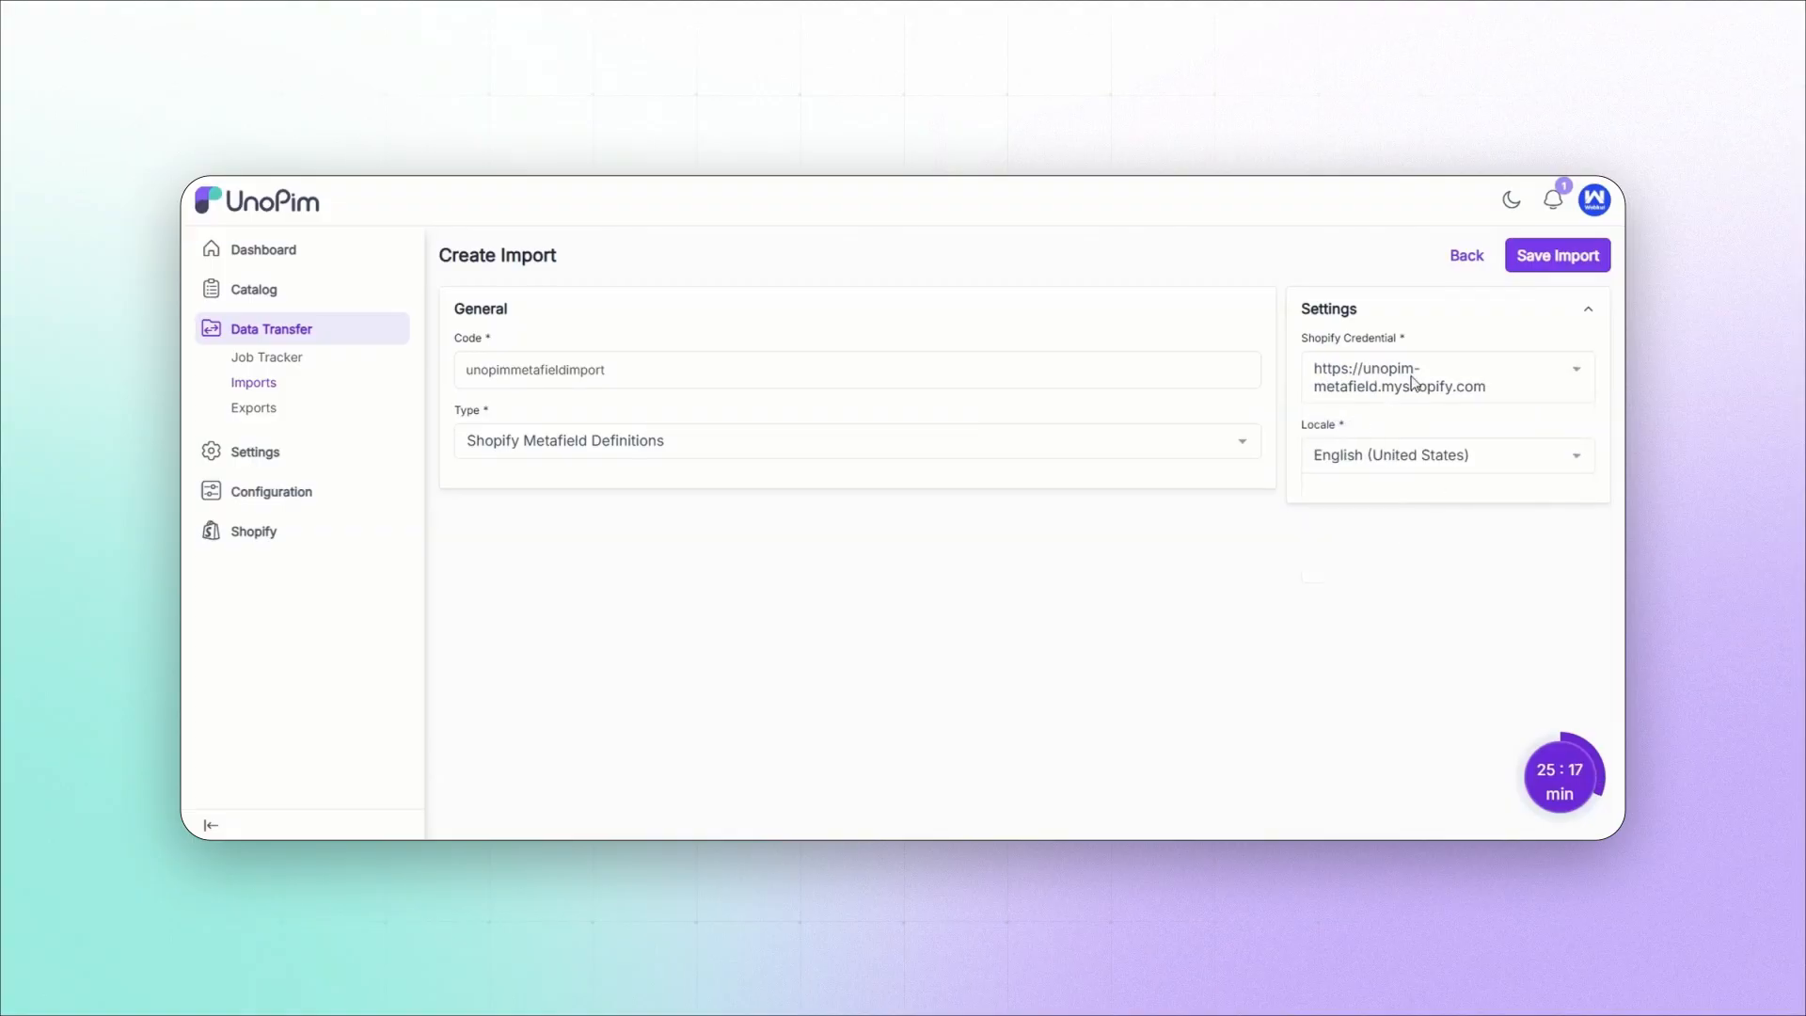
Step: Save the import profile, run the import, and open the catalog's attributes list to check the imported attributes
{"action": "left_click", "coordinate": [1558, 255]}
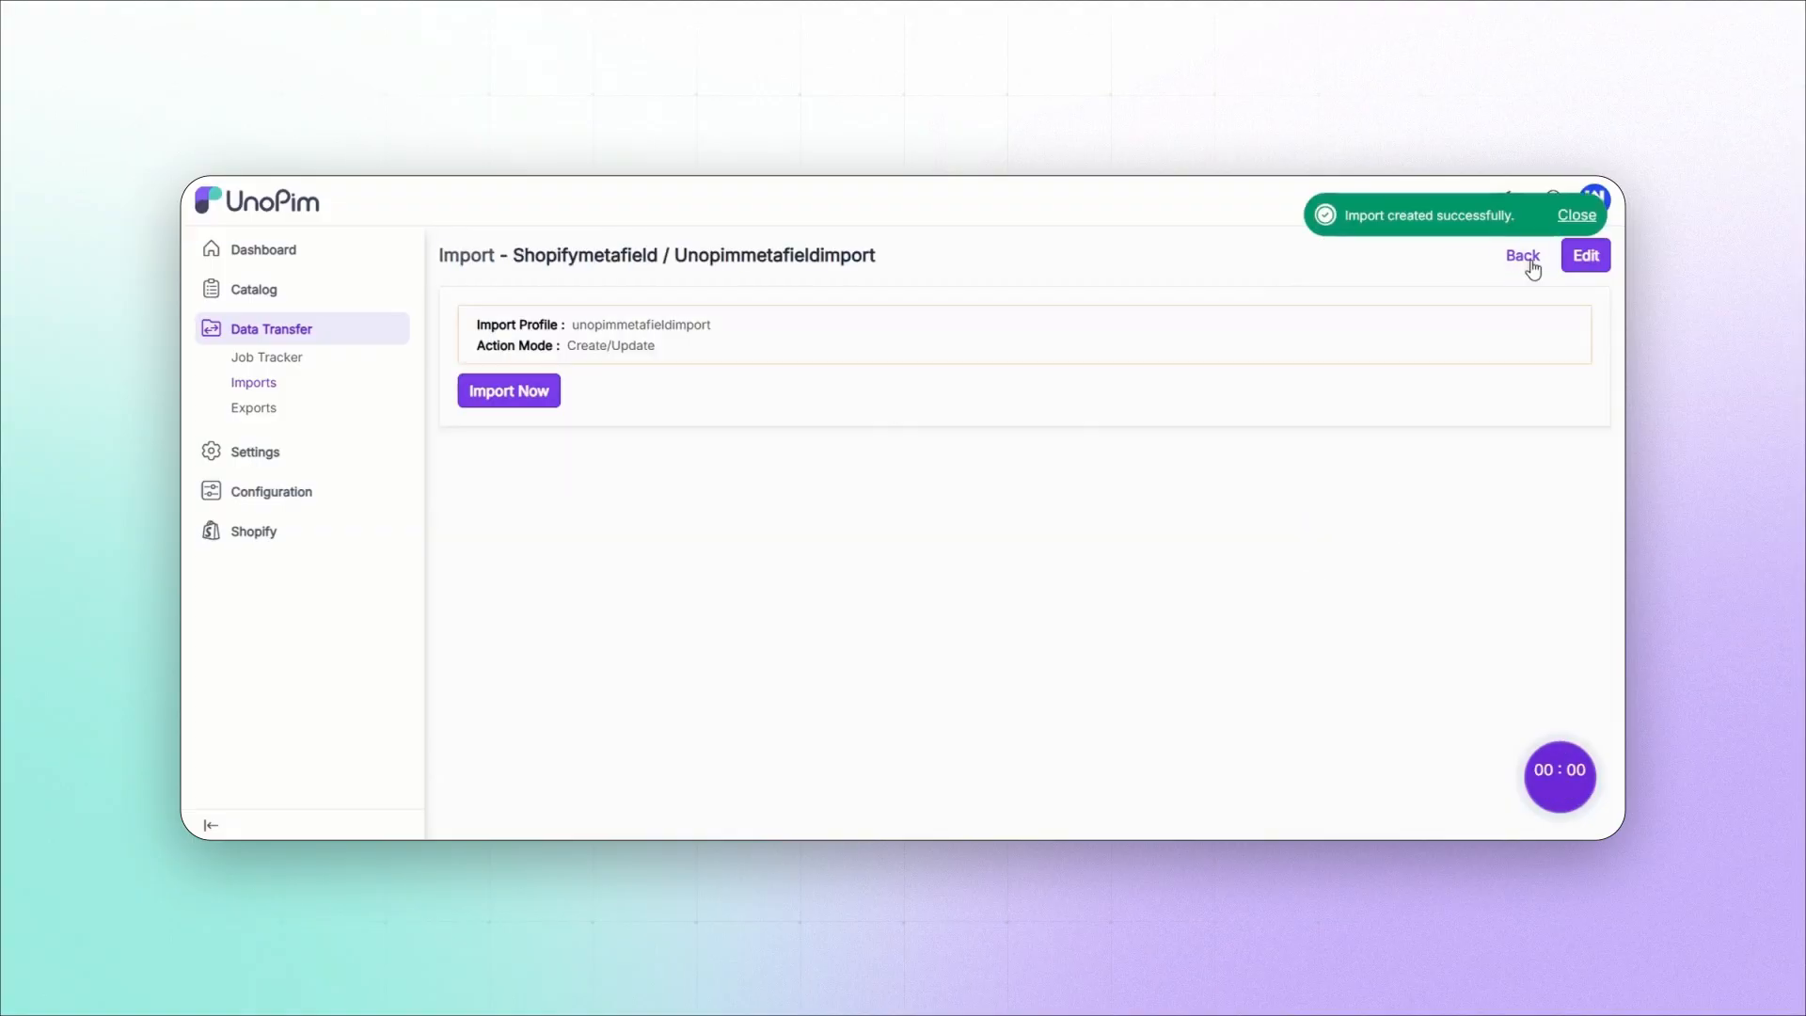
{"action": "left_click", "coordinate": [528, 394]}
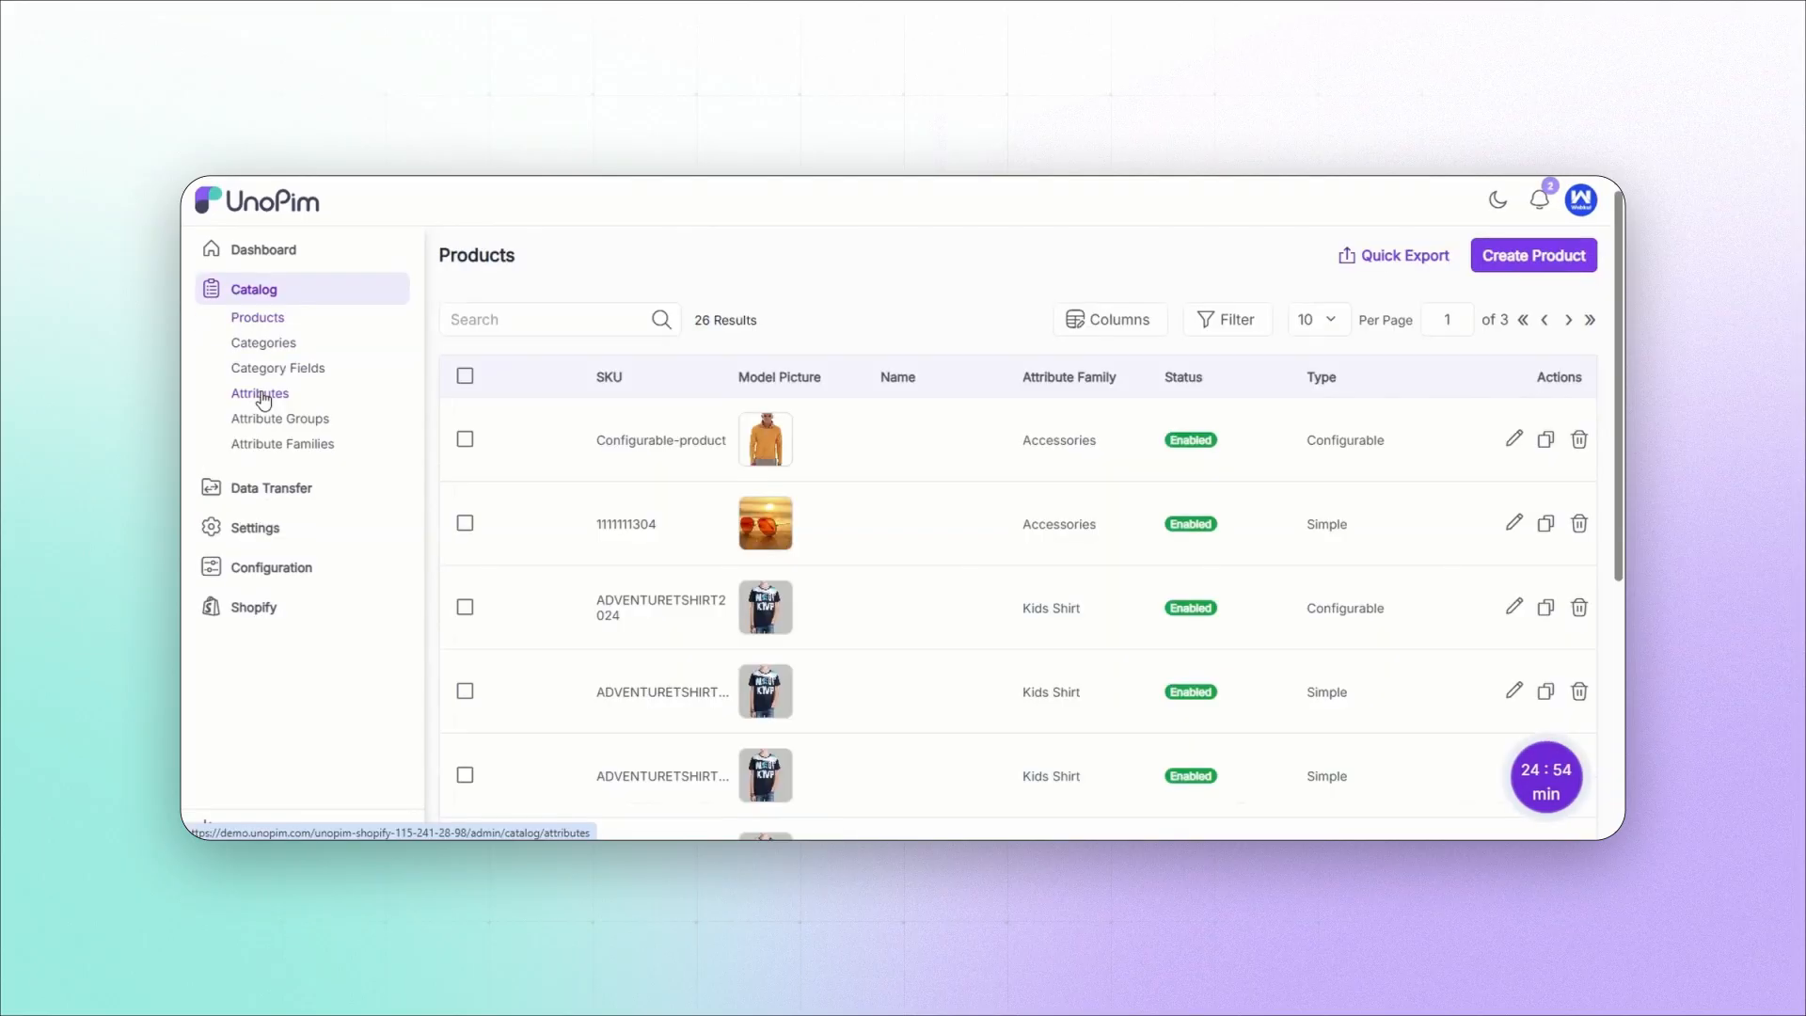
{"action": "left_click", "coordinate": [263, 395]}
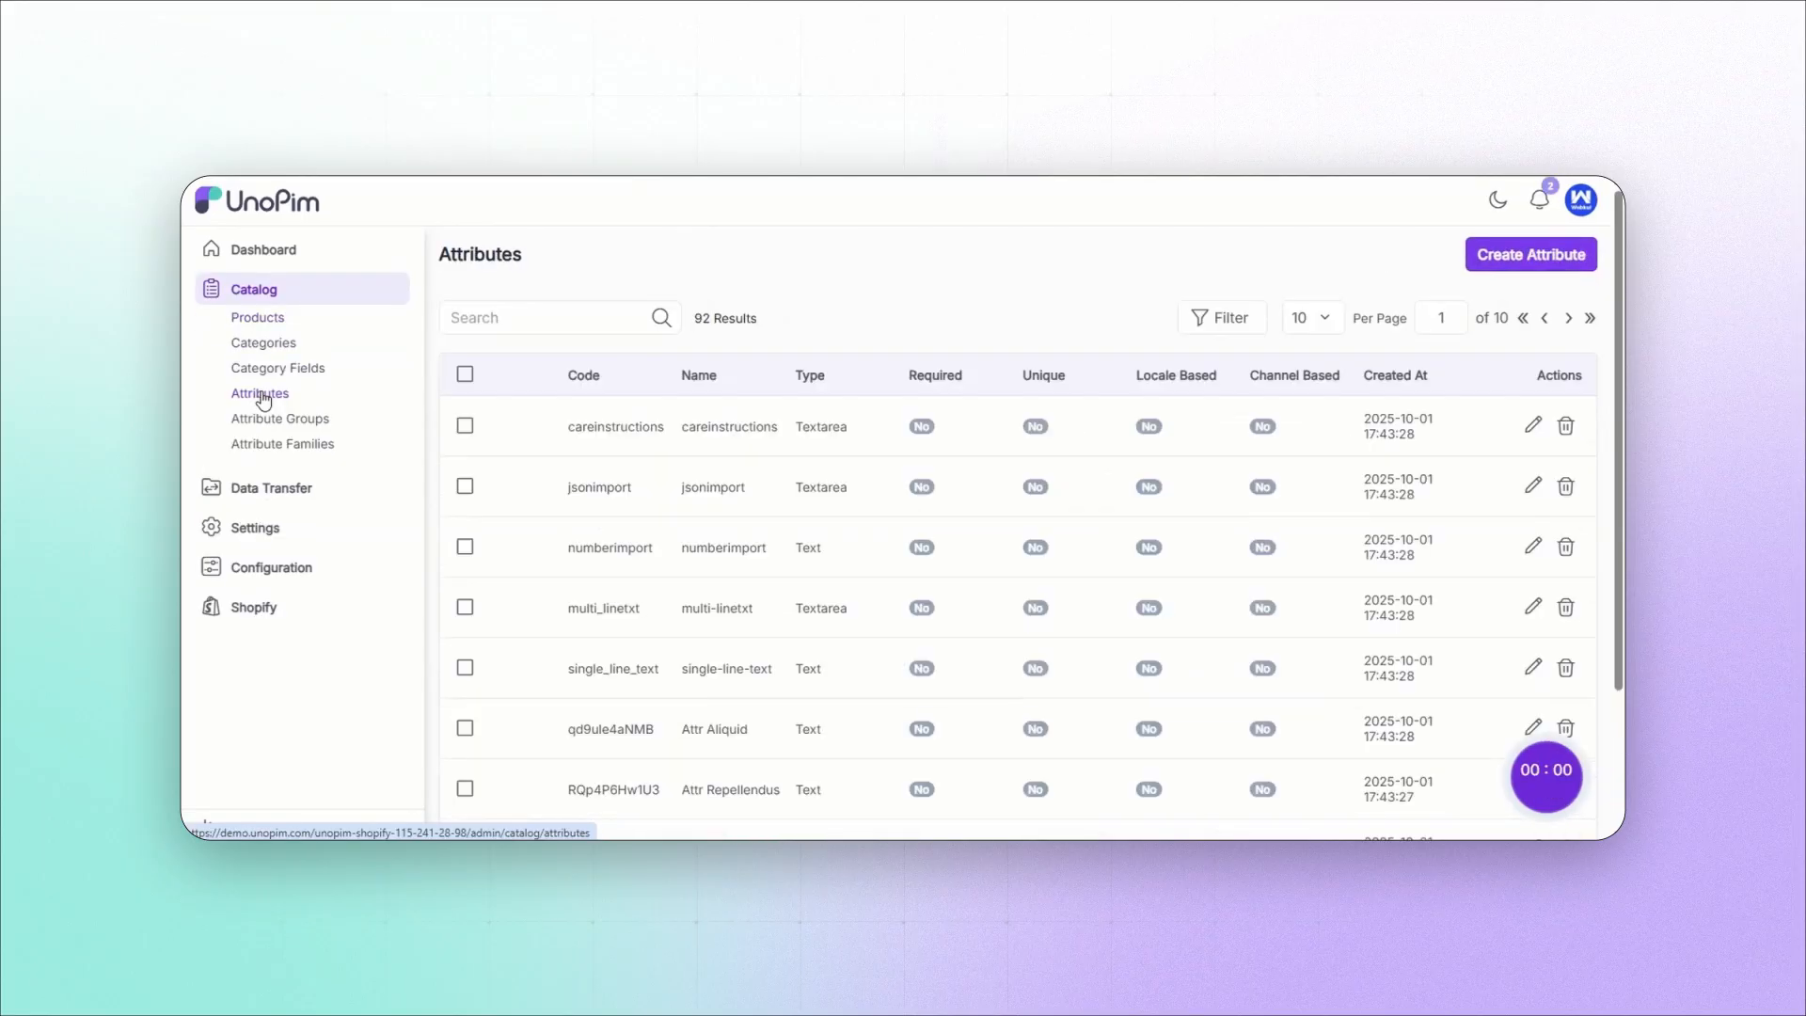